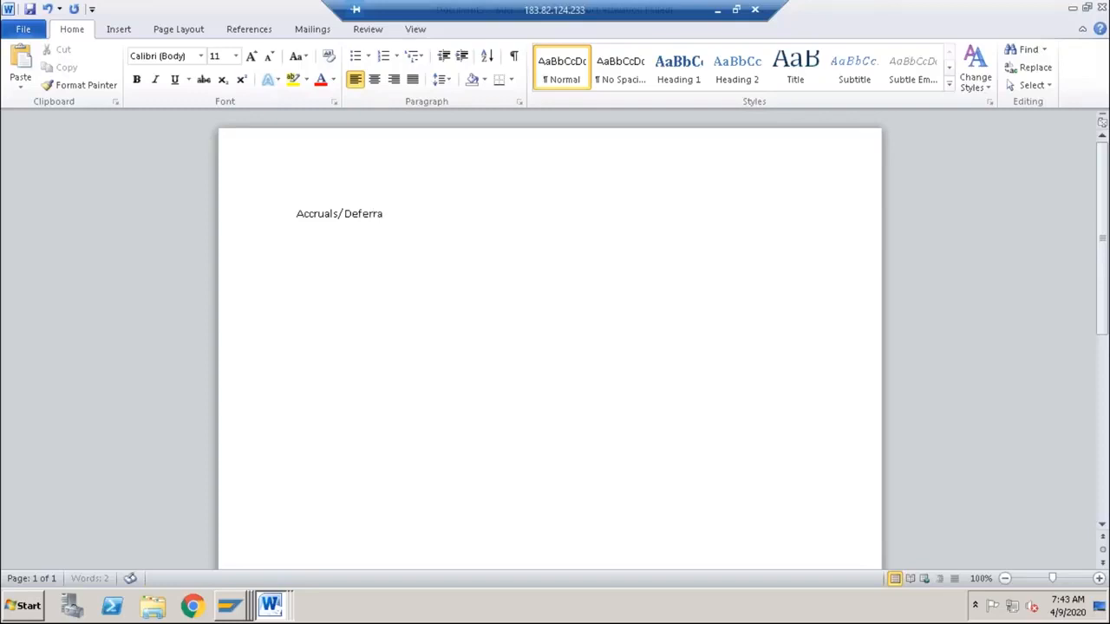
Step: Complete the title line as "Accruals/Deferrals in SAP", correcting the misspelled word Deferrals
{"action": "type", "text": "SAP"}
{"action": "left_click", "coordinate": [392, 213]}
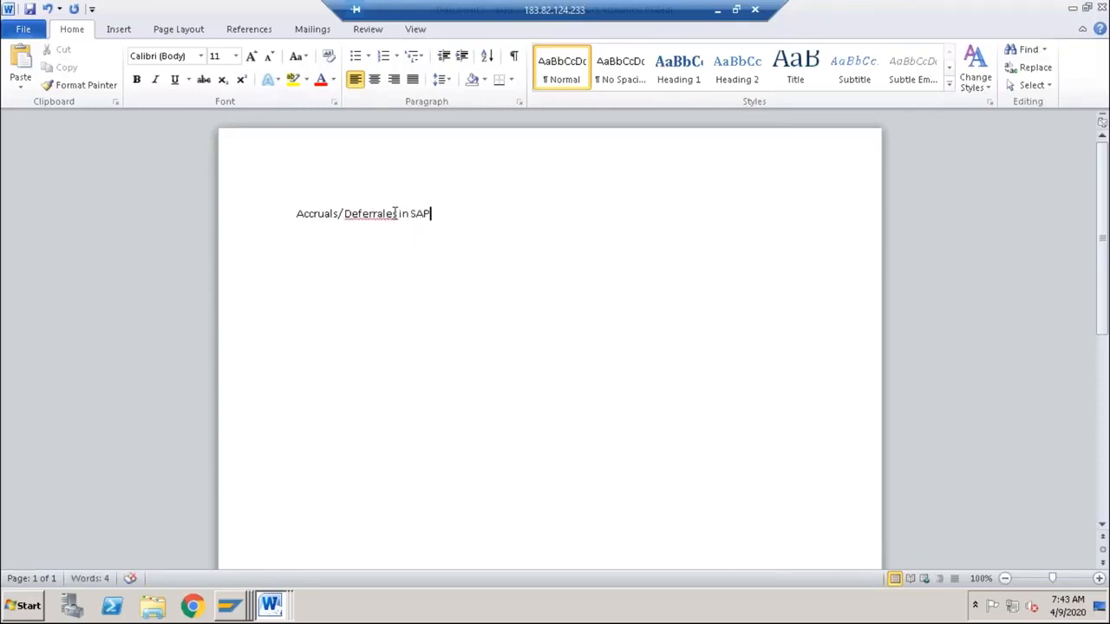
{"action": "key", "text": "BackSpace"}
{"action": "left_click_drag", "start_coordinate": [391, 213], "coordinate": [293, 213]}
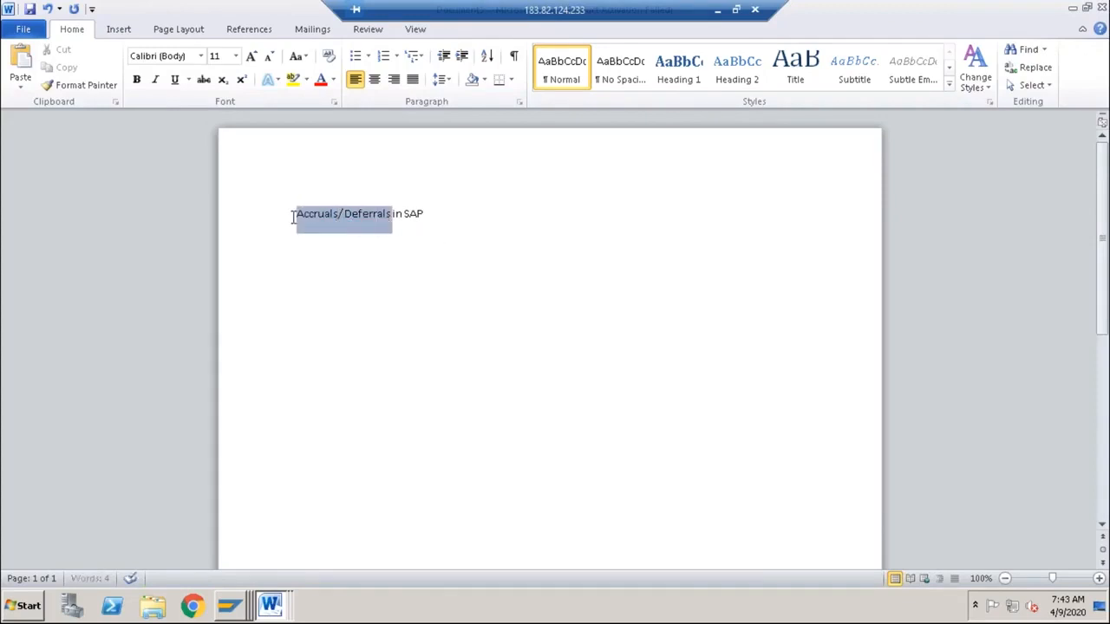
{"action": "left_click", "coordinate": [435, 218]}
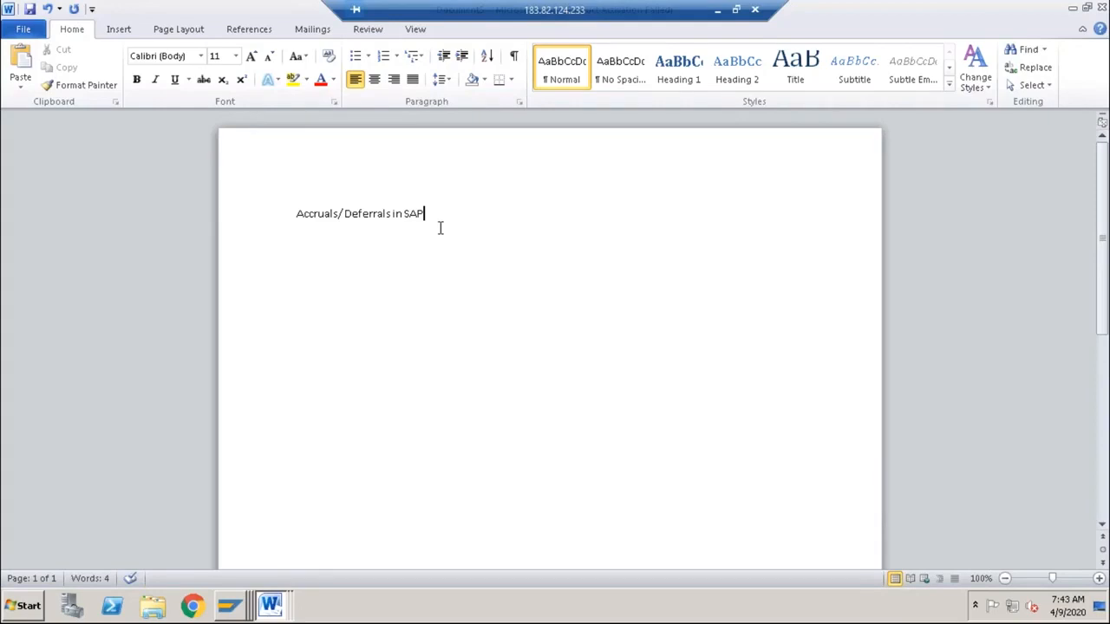
Step: Add the headings "Accruals:" and "Deferrals:" below the title, separated by an empty line
{"action": "key", "text": "Return"}
{"action": "type", "text": "Accruals:"}
{"action": "key", "text": "Return"}
{"action": "key", "text": "Return"}
{"action": "type", "text": "Deferrals"}
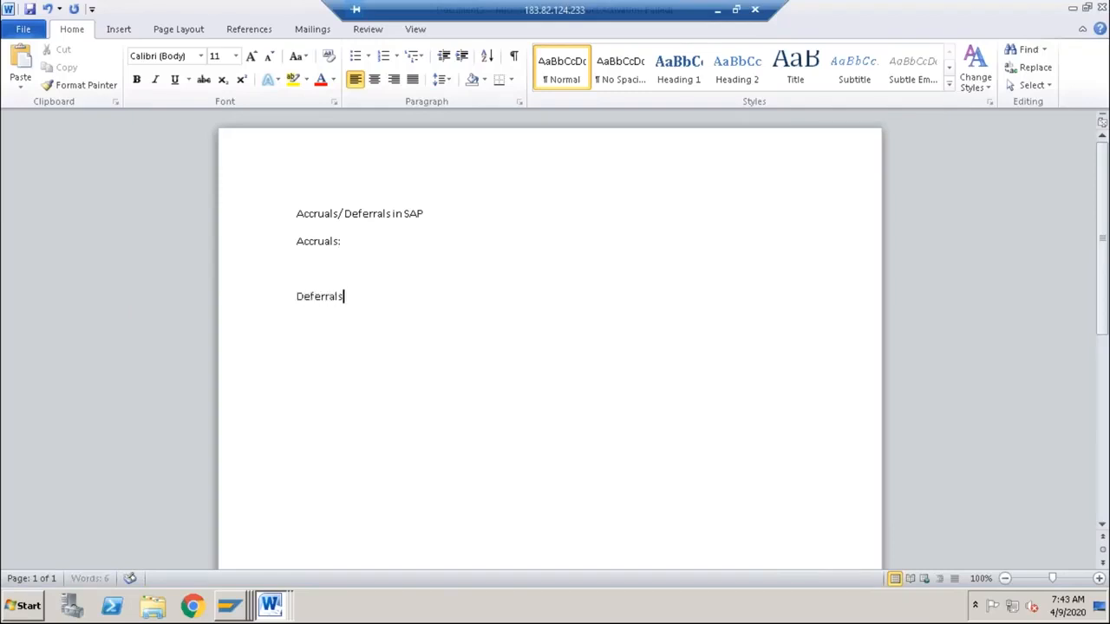
{"action": "type", "text": ":"}
Step: Start a numbered list under the Accruals heading with the item "Training Expenses"
{"action": "left_click", "coordinate": [344, 242]}
{"action": "key", "text": "Return"}
{"action": "type", "text": "1. "}
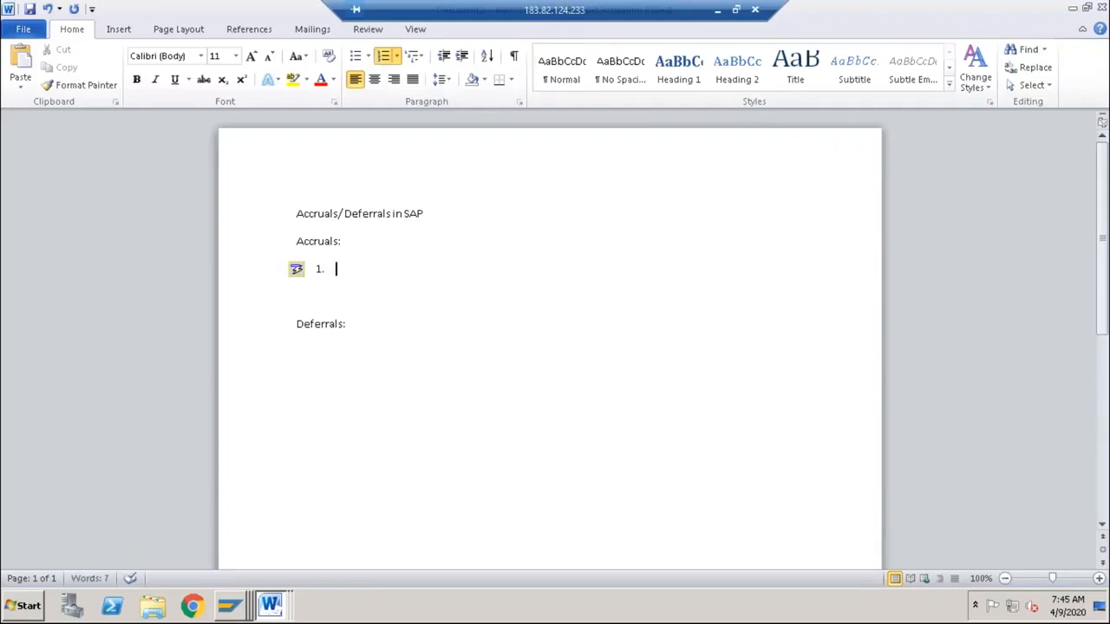
{"action": "type", "text": "Expenses"}
{"action": "key", "text": "Left"}
{"action": "key", "text": "Left"}
{"action": "key", "text": "Left"}
{"action": "key", "text": "Left"}
{"action": "key", "text": "Left"}
{"action": "key", "text": "Left"}
{"action": "key", "text": "Left"}
{"action": "key", "text": "Left"}
{"action": "type", "text": "Traiing"}
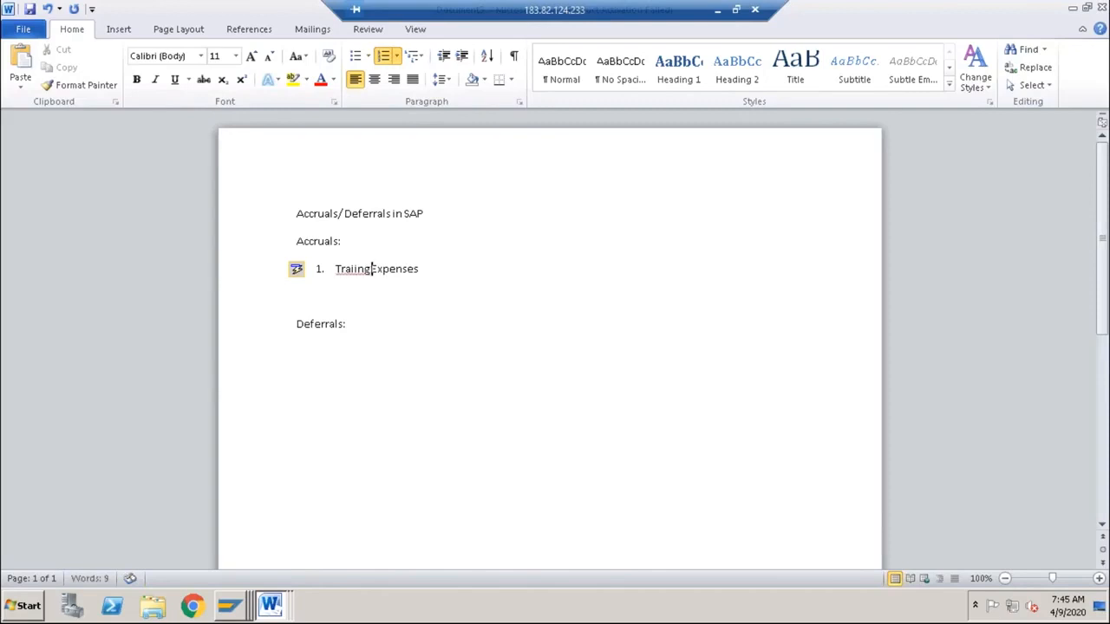
{"action": "left_click", "coordinate": [354, 270]}
{"action": "key", "text": "BackSpace"}
Step: Replace "Expenses" in the first Accruals item with "which got completed in April and"
{"action": "left_click_drag", "start_coordinate": [378, 269], "coordinate": [428, 269]}
{"action": "type", "text": "whi"}
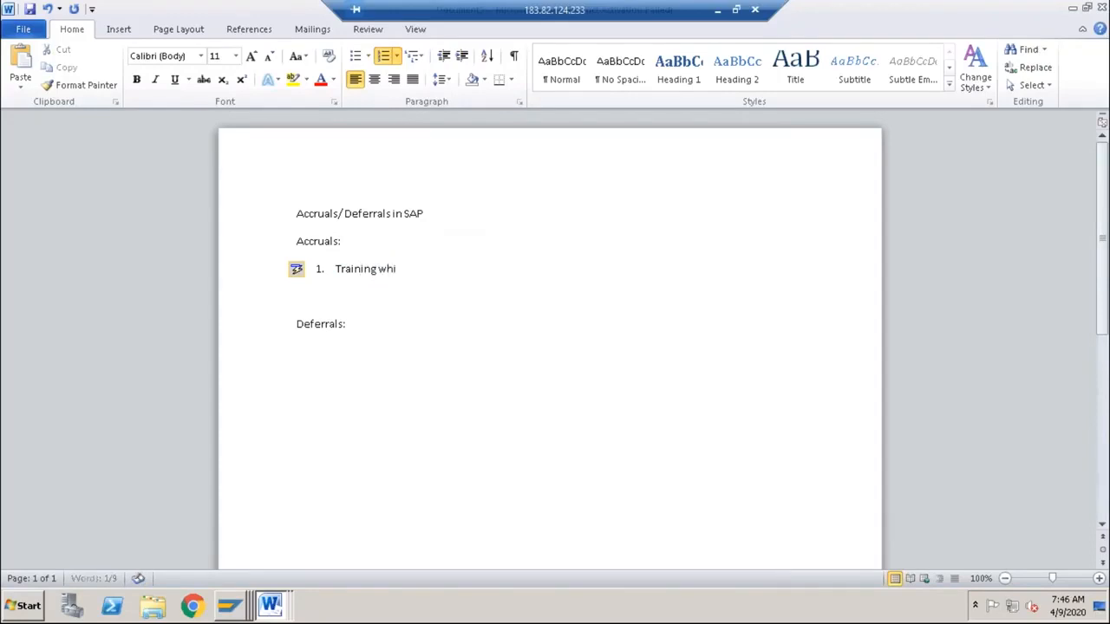
{"action": "type", "text": "ch got compl"}
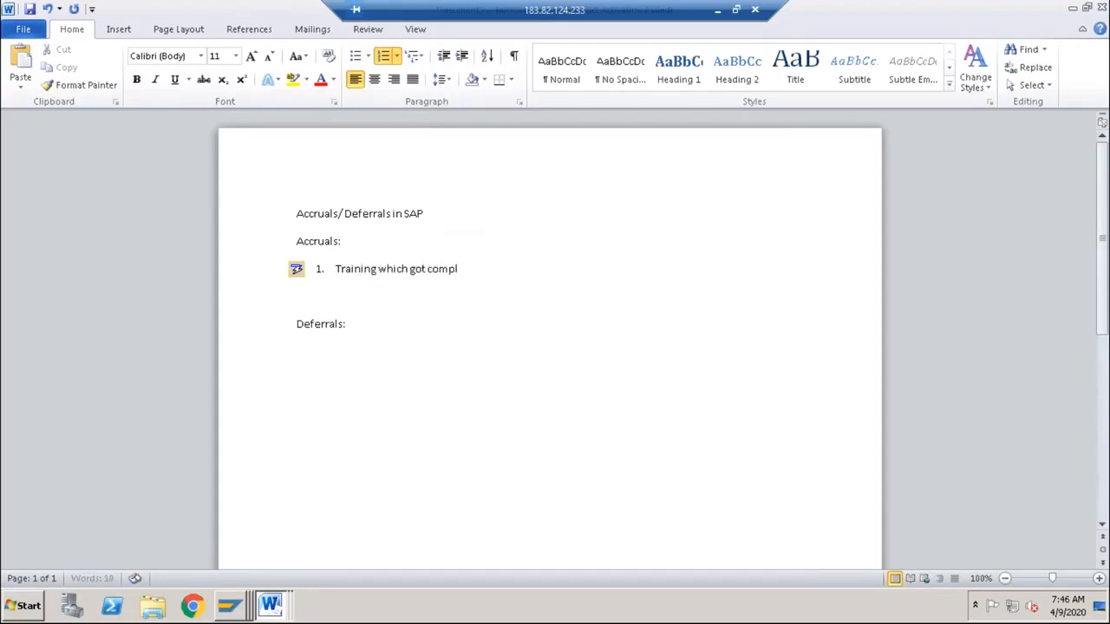
{"action": "type", "text": "eted in April and"}
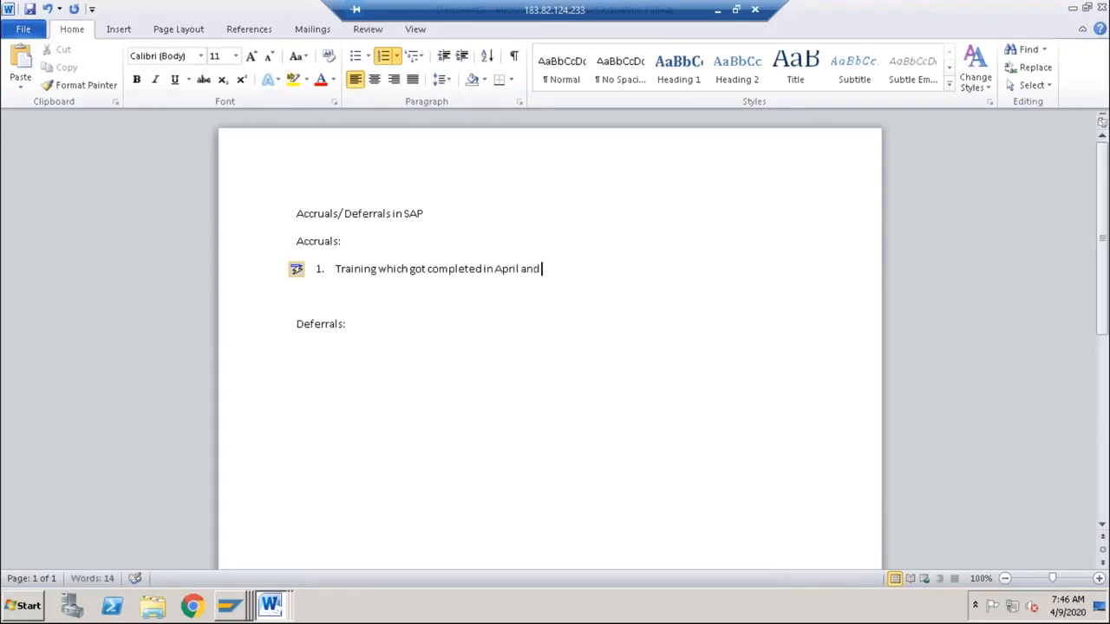
Step: Finish the first Accruals item with the words "vendor invoice received in May"
{"action": "type", "text": " invoice"}
{"action": "key", "text": "Left"}
{"action": "key", "text": "Left"}
{"action": "key", "text": "Left"}
{"action": "key", "text": "Left"}
{"action": "key", "text": "Left"}
{"action": "key", "text": "Left"}
{"action": "key", "text": "Left"}
{"action": "type", "text": "ven"}
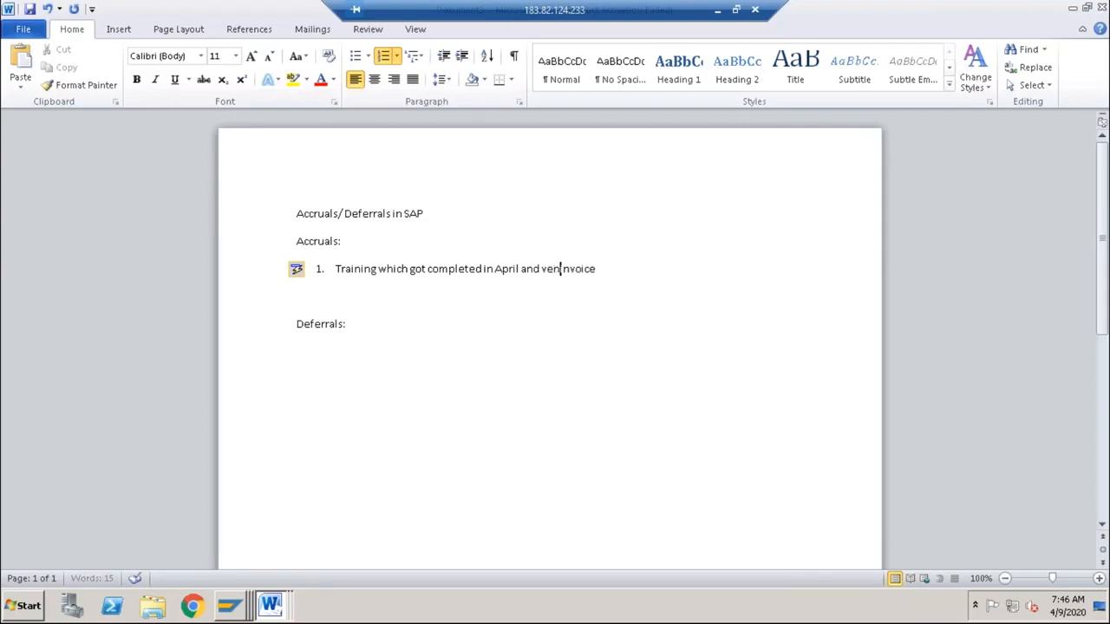
{"action": "type", "text": "dor"}
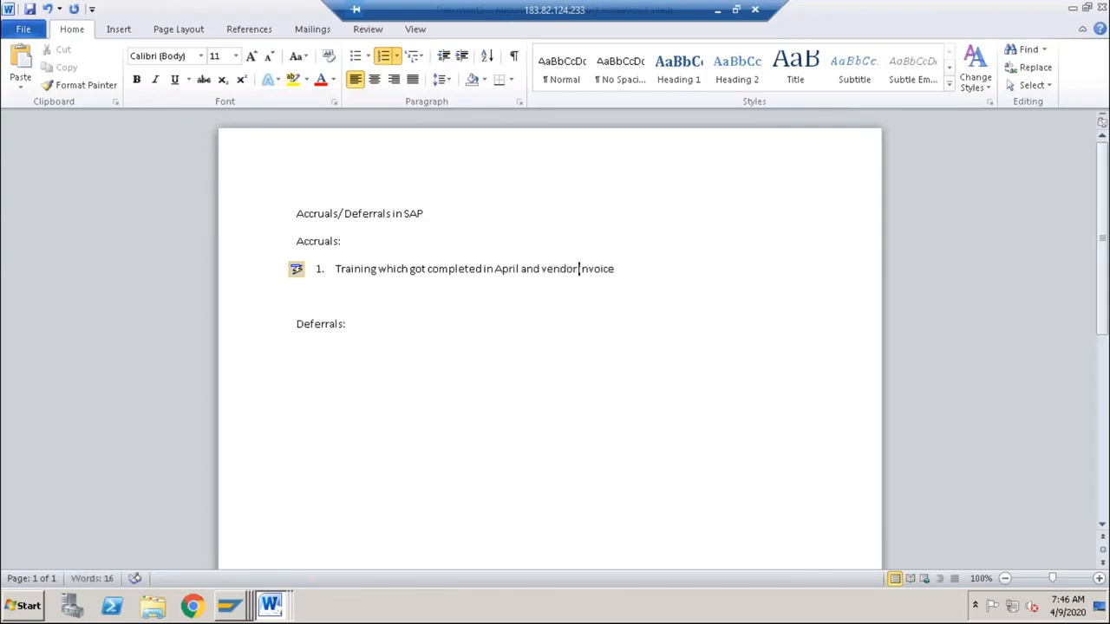
{"action": "left_click", "coordinate": [622, 272]}
{"action": "type", "text": "received in May"}
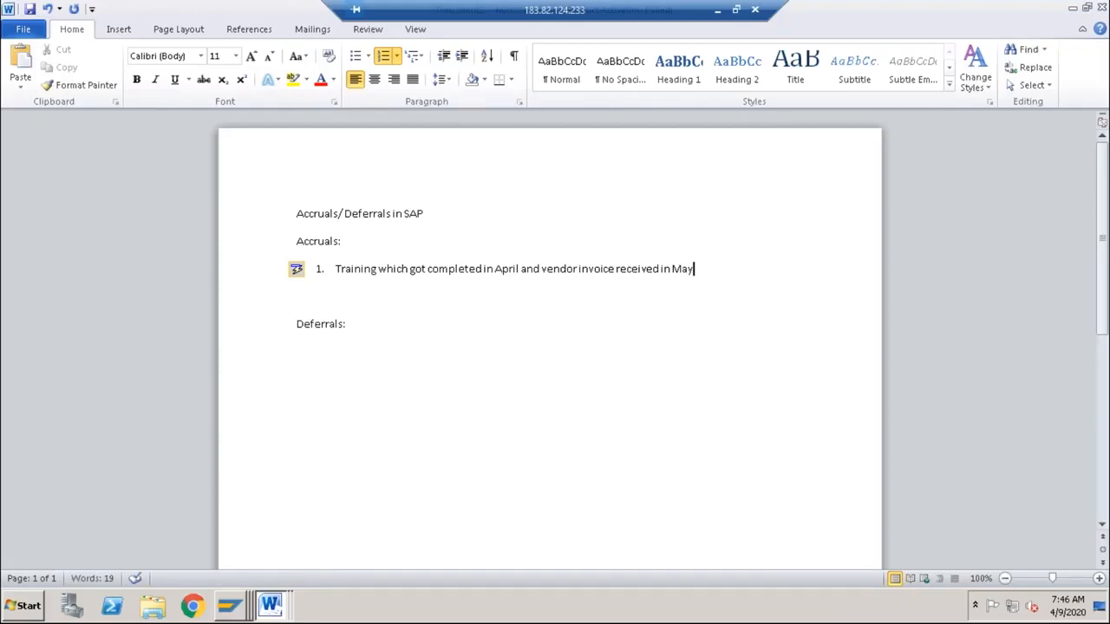
{"action": "left_click_drag", "start_coordinate": [450, 268], "coordinate": [518, 269]}
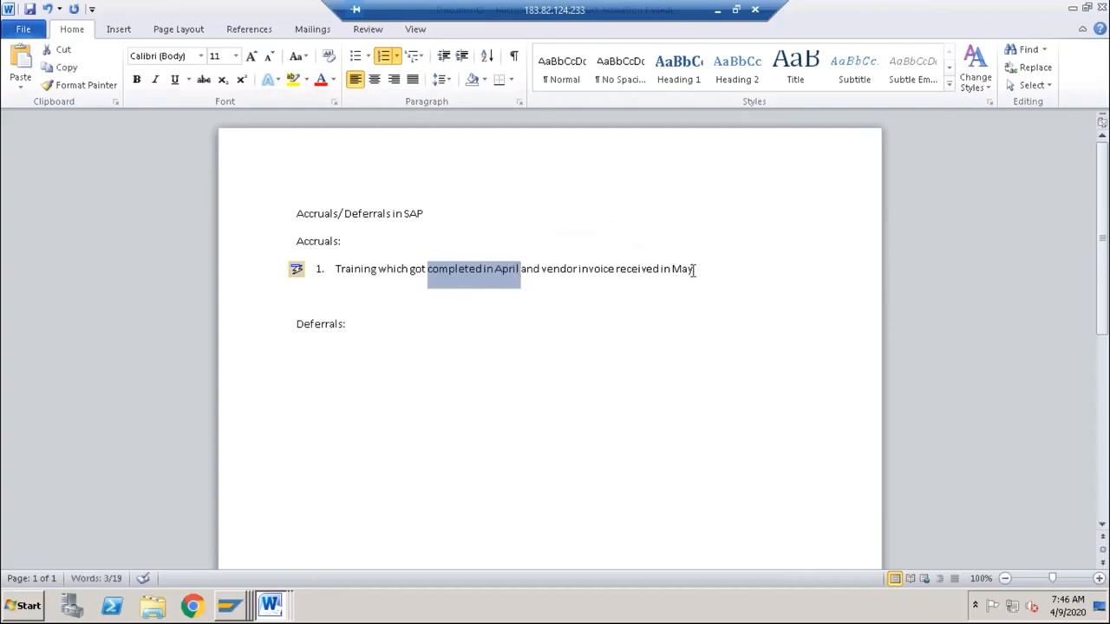
{"action": "left_click_drag", "start_coordinate": [694, 270], "coordinate": [663, 270]}
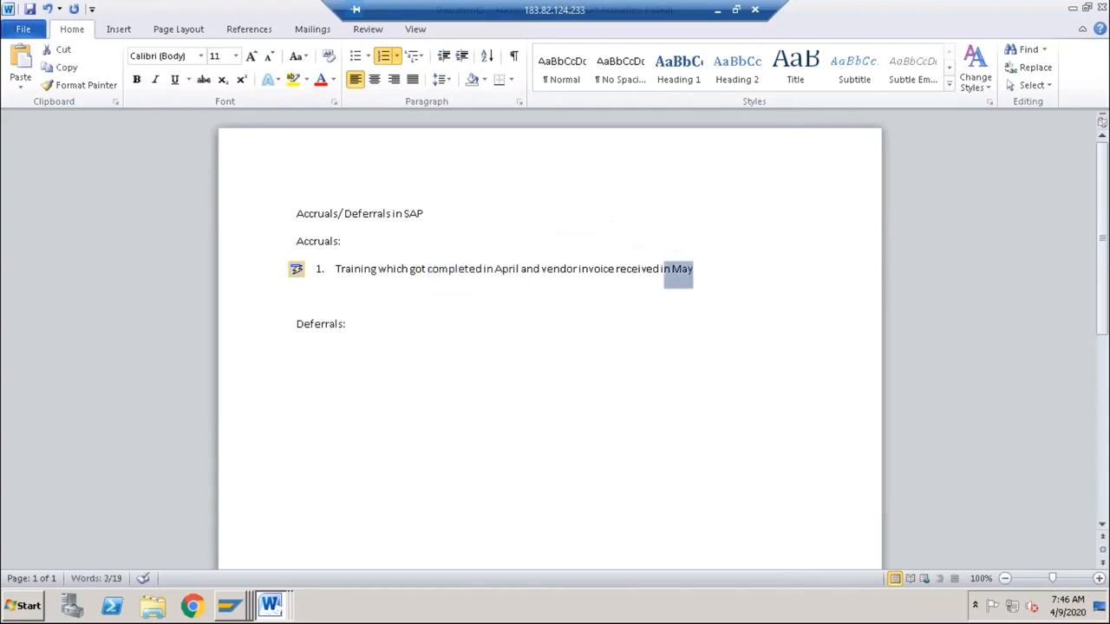
Step: Start a numbered list under Deferrals with the item "Invoice has been received in April, training will be delivered in May"
{"action": "left_click", "coordinate": [364, 325]}
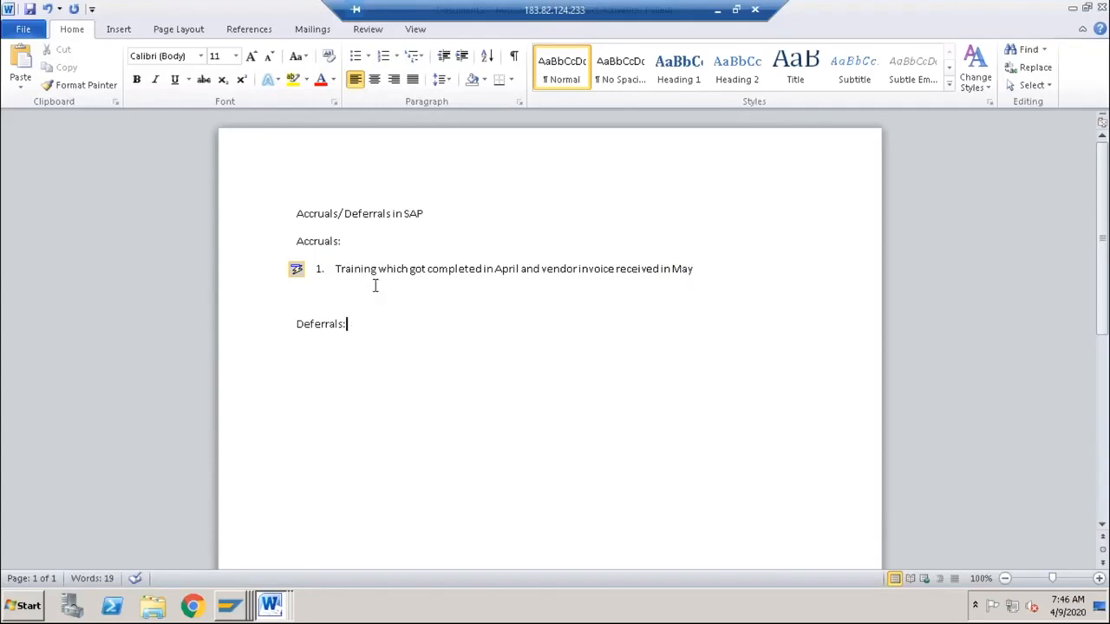
{"action": "key", "text": "Return"}
{"action": "type", "text": "1."}
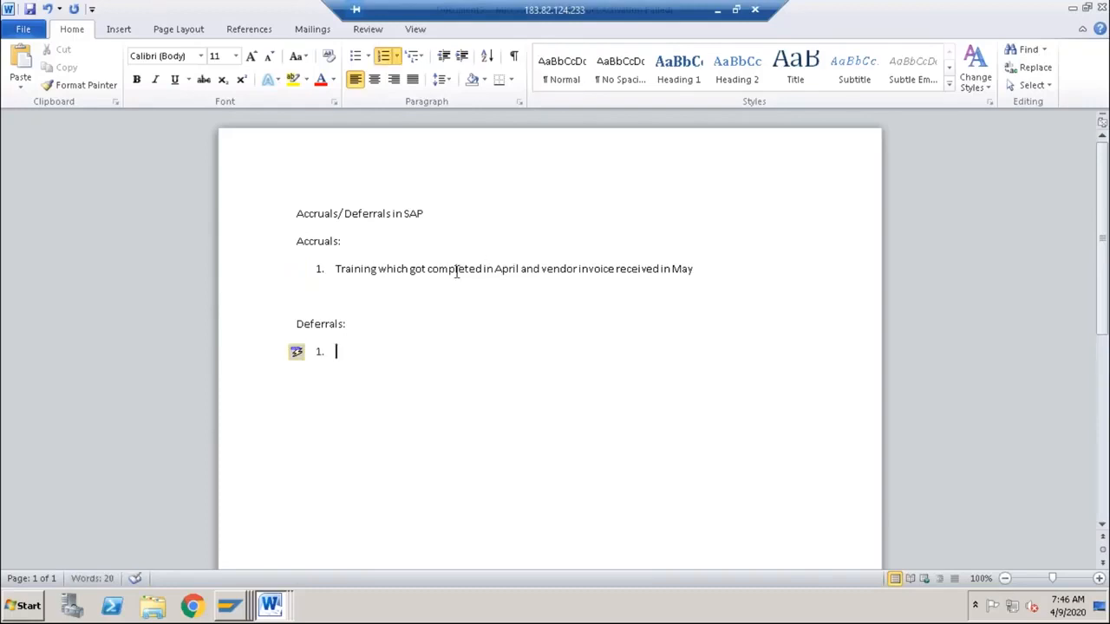
{"action": "left_click_drag", "start_coordinate": [375, 271], "coordinate": [335, 270]}
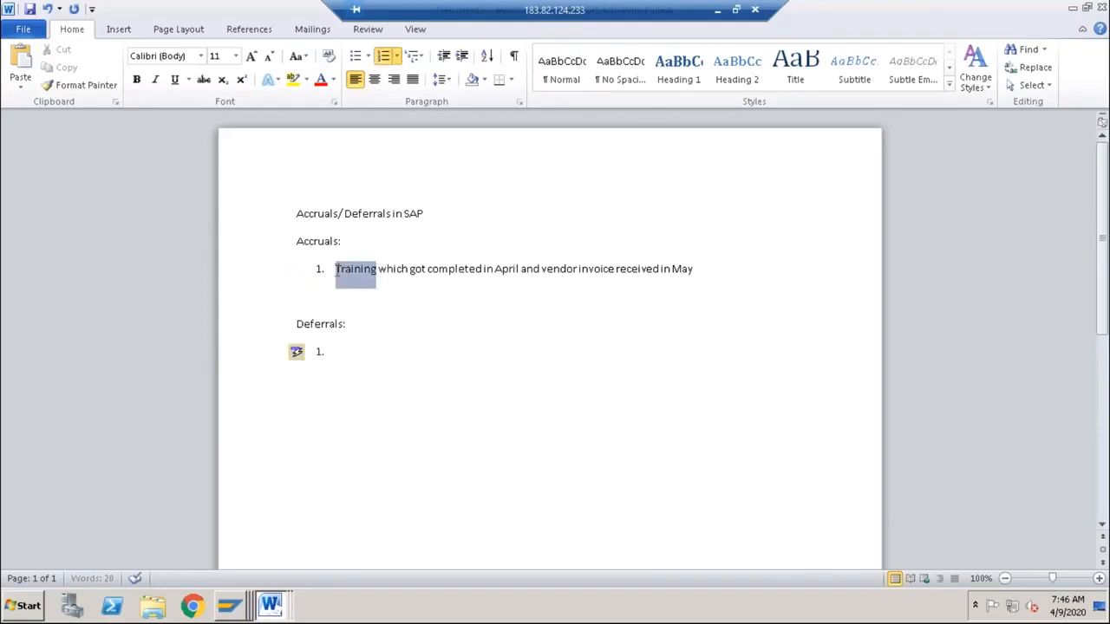
{"action": "left_click", "coordinate": [638, 271]}
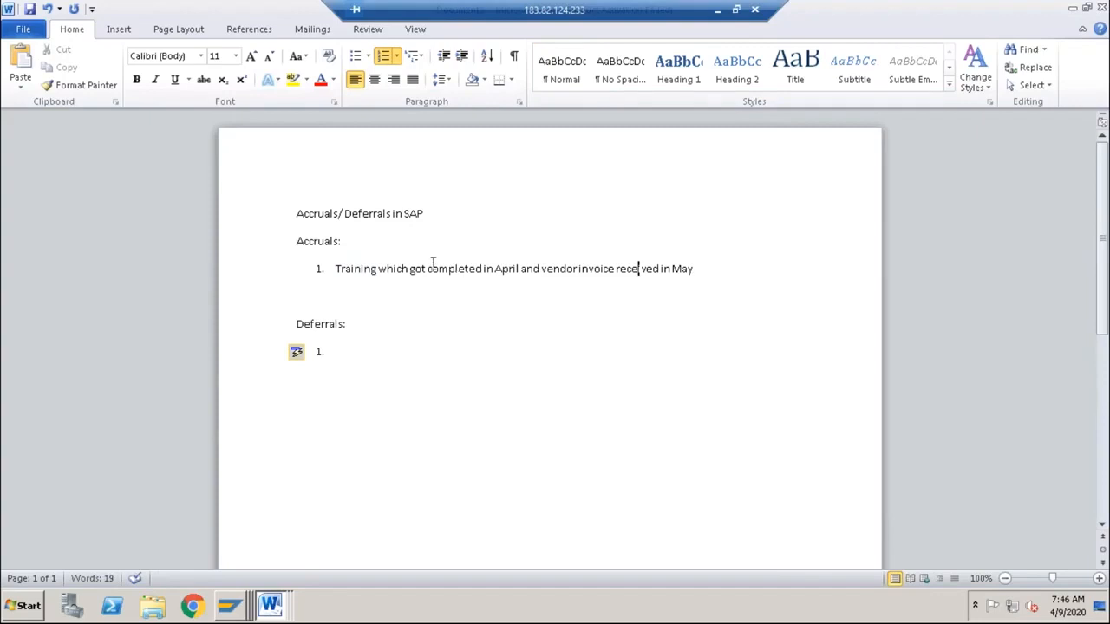
{"action": "left_click_drag", "start_coordinate": [428, 269], "coordinate": [519, 266]}
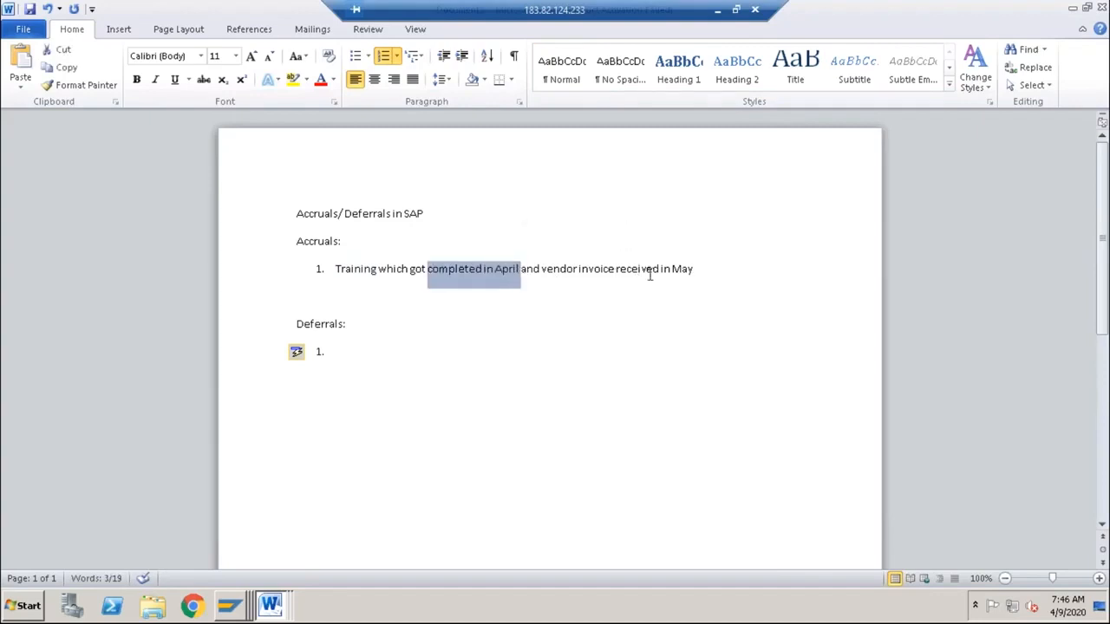
{"action": "left_click_drag", "start_coordinate": [661, 270], "coordinate": [693, 270]}
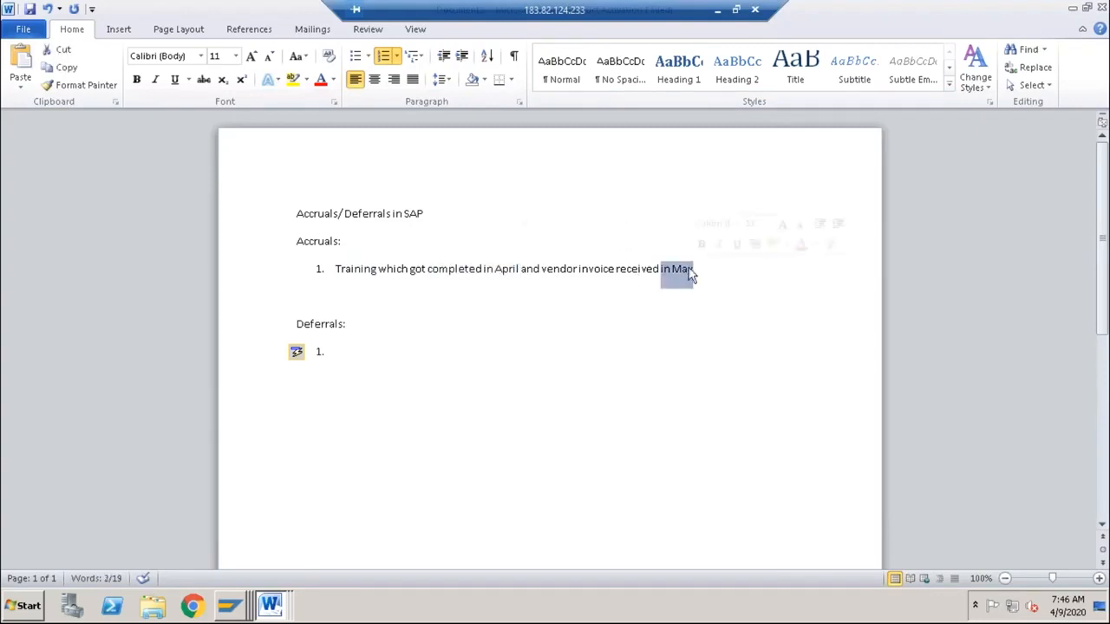
{"action": "left_click", "coordinate": [339, 354]}
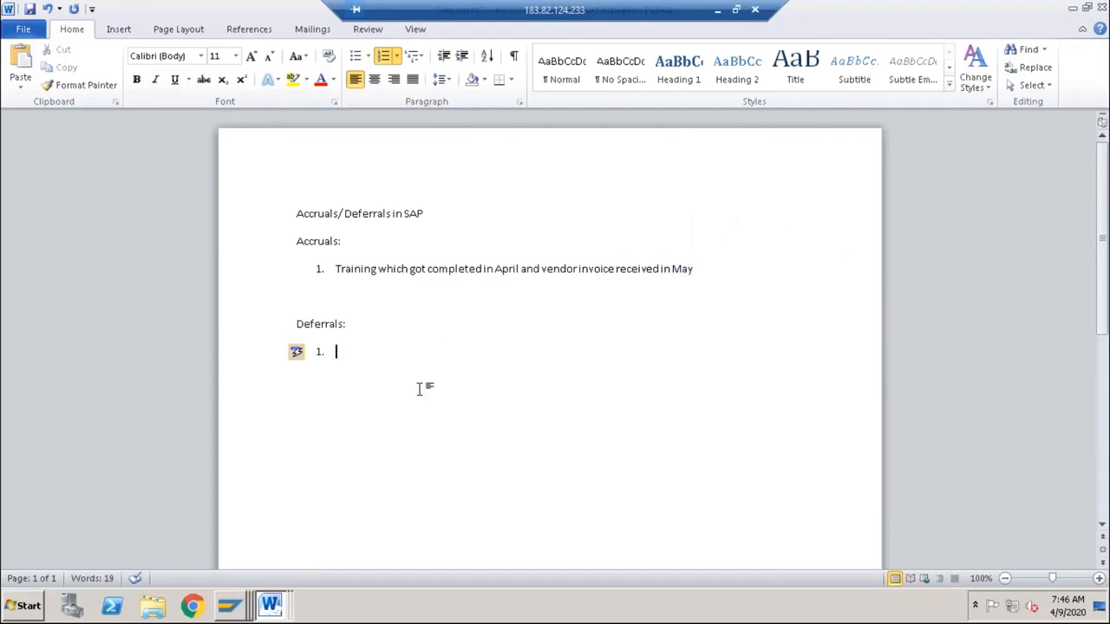
{"action": "type", "text": "Invoice has bee"}
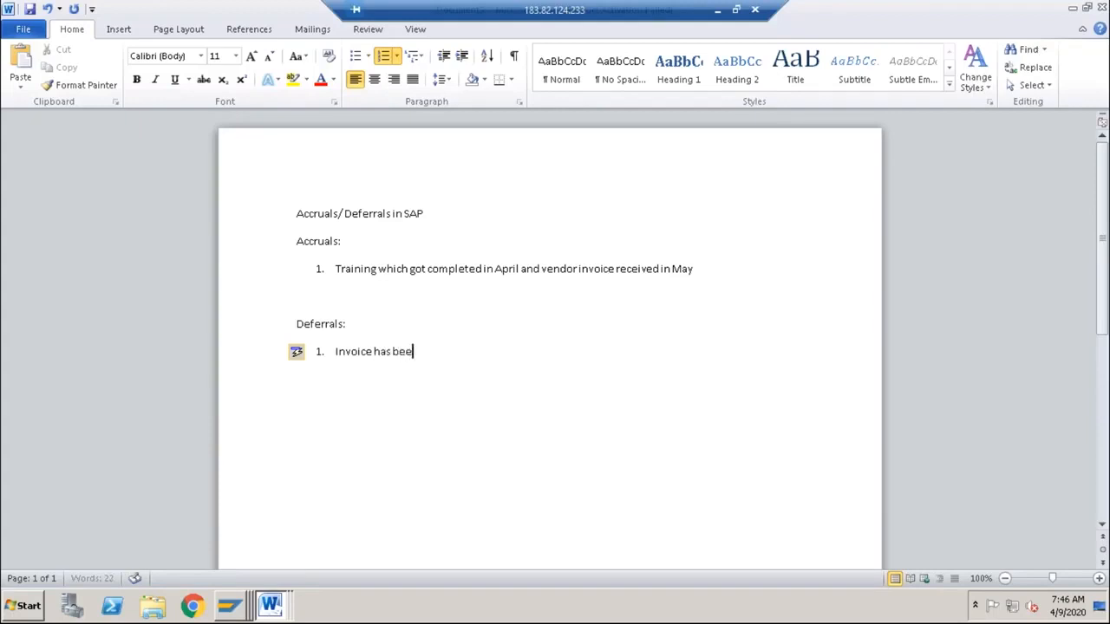
{"action": "type", "text": "n received in April, training"}
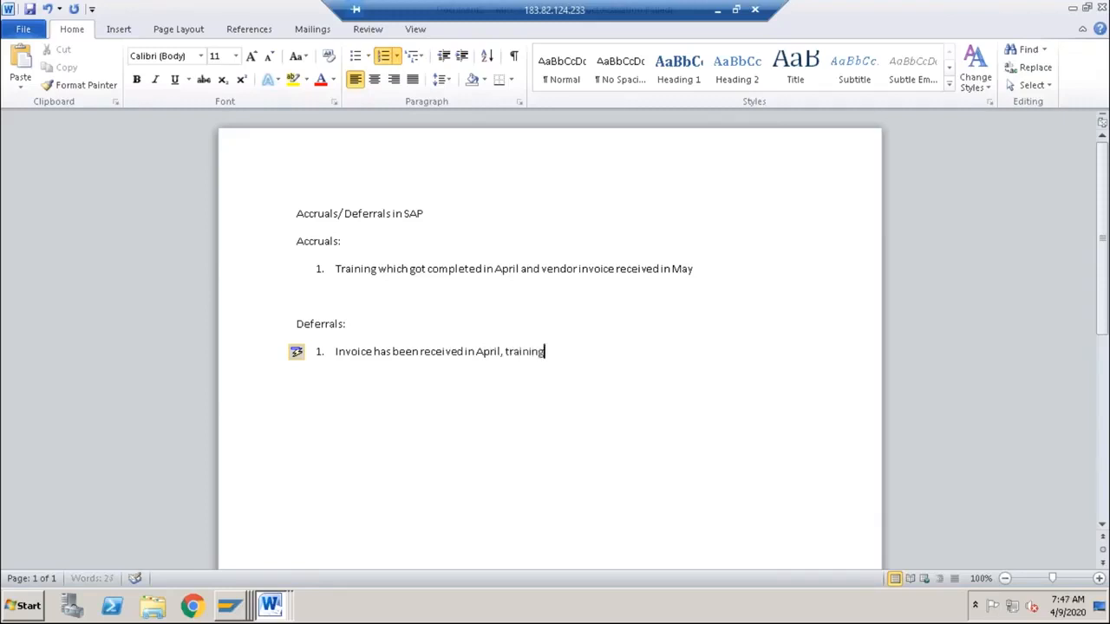
{"action": "type", "text": " will be delivered in"}
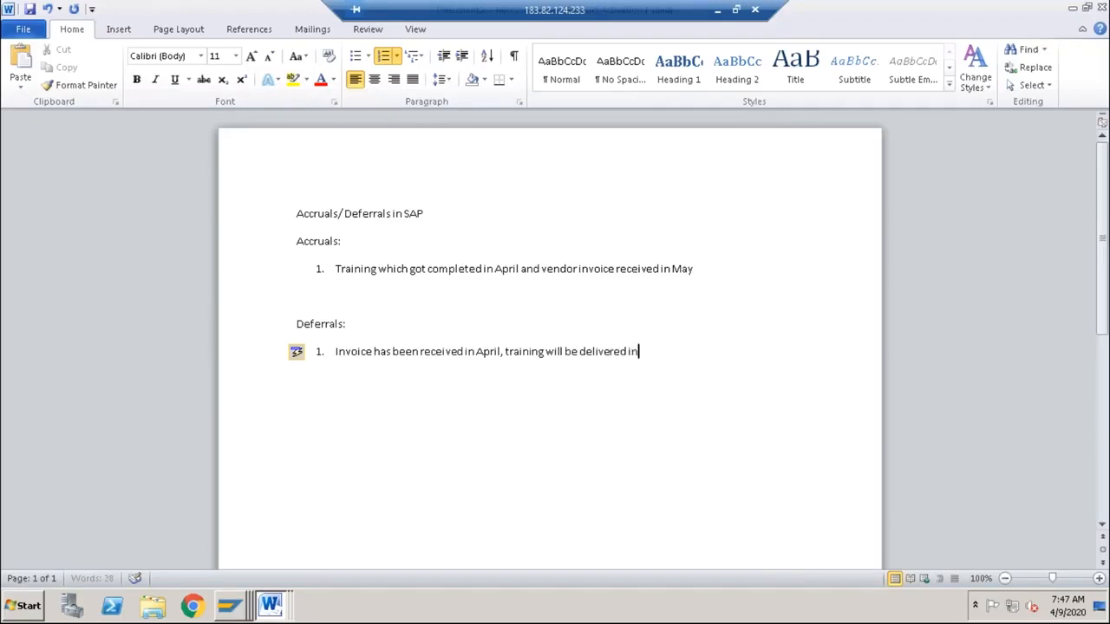
{"action": "type", "text": " May"}
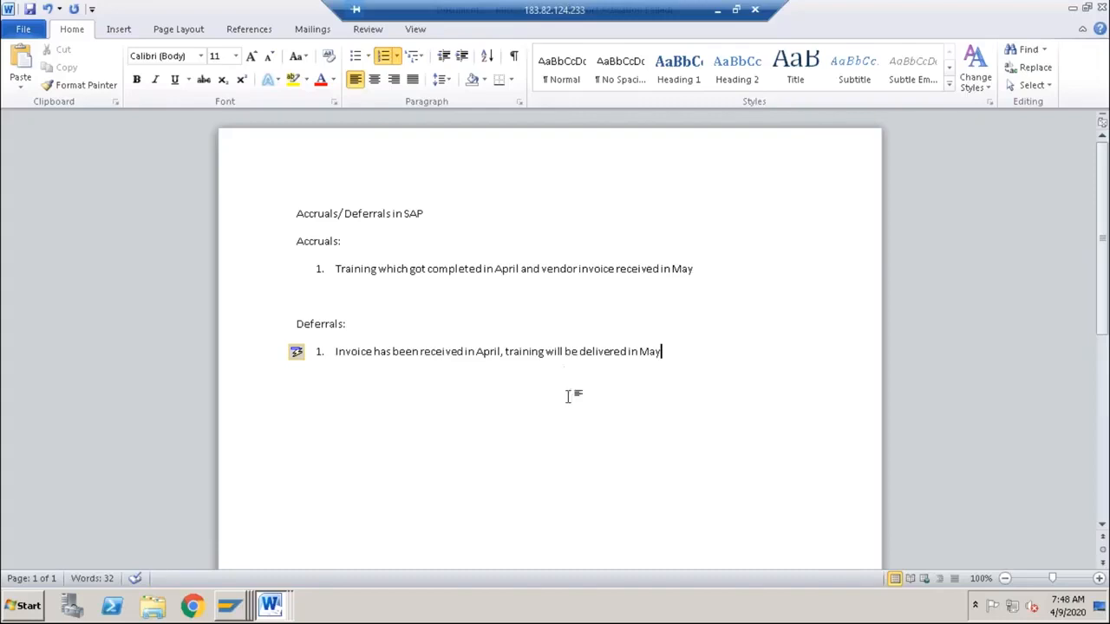
Step: Add a second Accruals item reading "Services already performed in April but customer will be billed in May"
{"action": "left_click", "coordinate": [695, 272]}
{"action": "key", "text": "Return"}
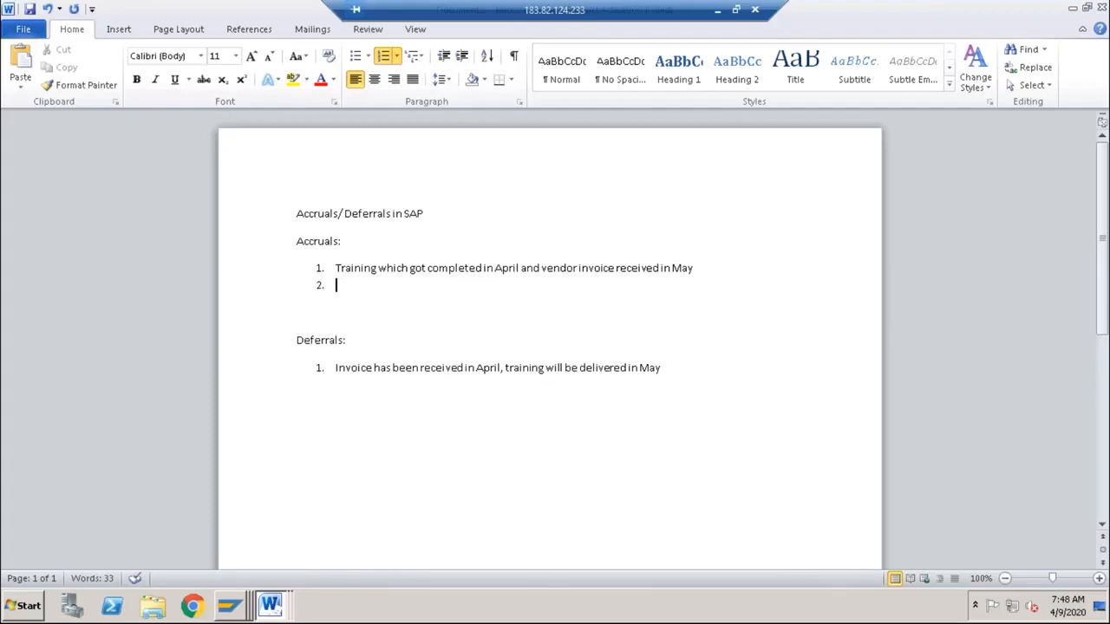
{"action": "type", "text": "Services al"}
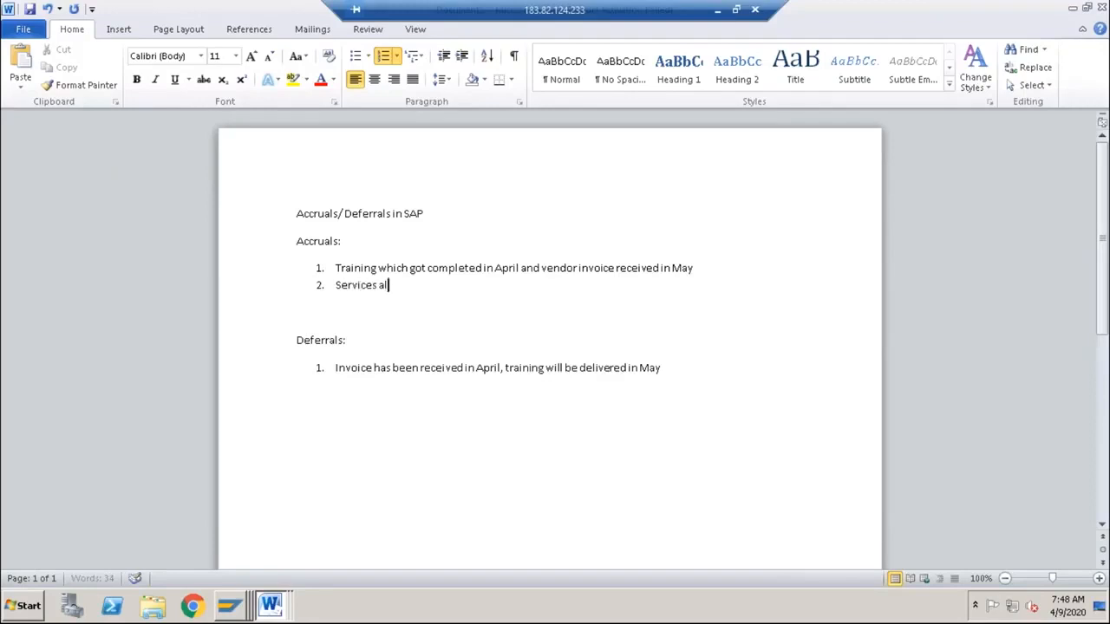
{"action": "type", "text": "ready performed bu"}
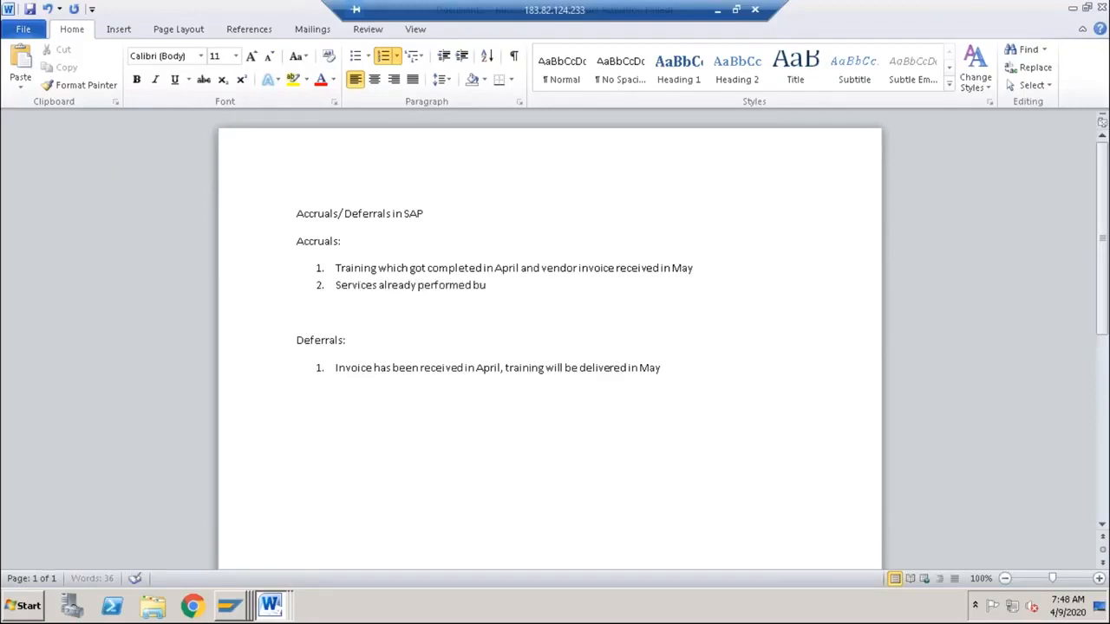
{"action": "type", "text": "t customer will be billed in May"}
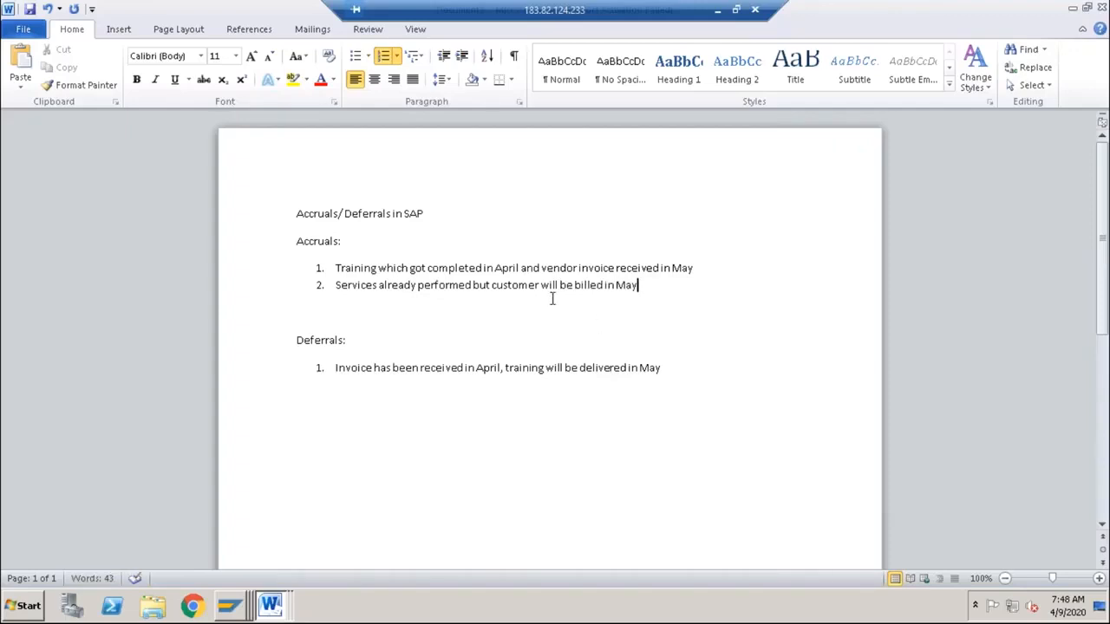
{"action": "left_click", "coordinate": [474, 286]}
{"action": "type", "text": "in April"}
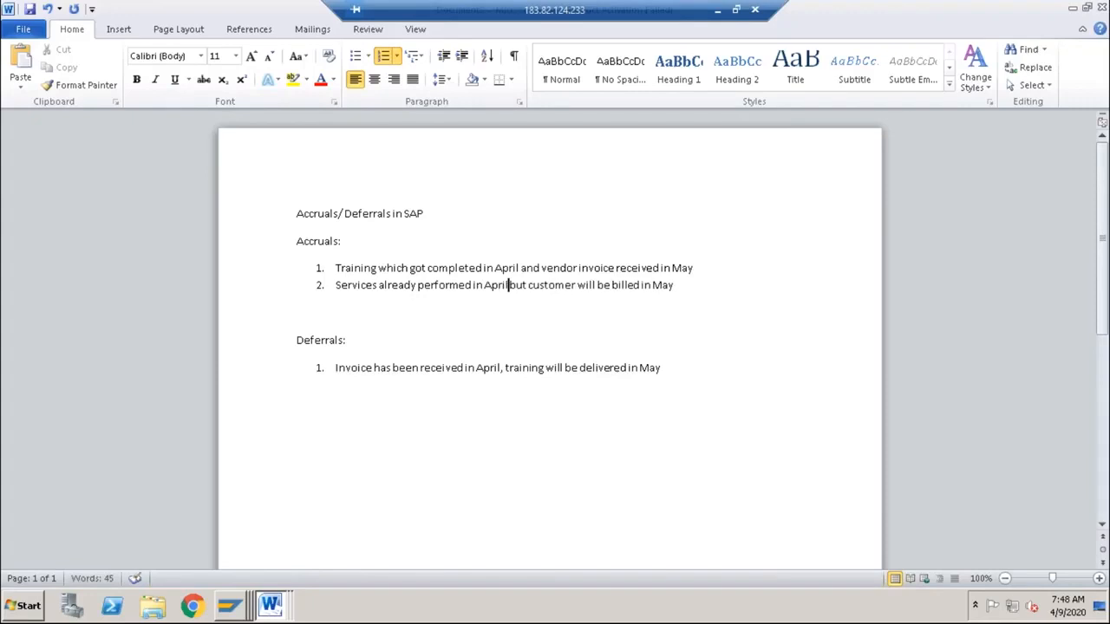
Step: Add a second Deferrals item reading "Billing is already created but actual service will be provided to customer in May"
{"action": "left_click", "coordinate": [683, 369]}
{"action": "key", "text": "Return"}
{"action": "type", "text": "N"}
{"action": "key", "text": "BackSpace"}
{"action": "type", "text": "Billing"}
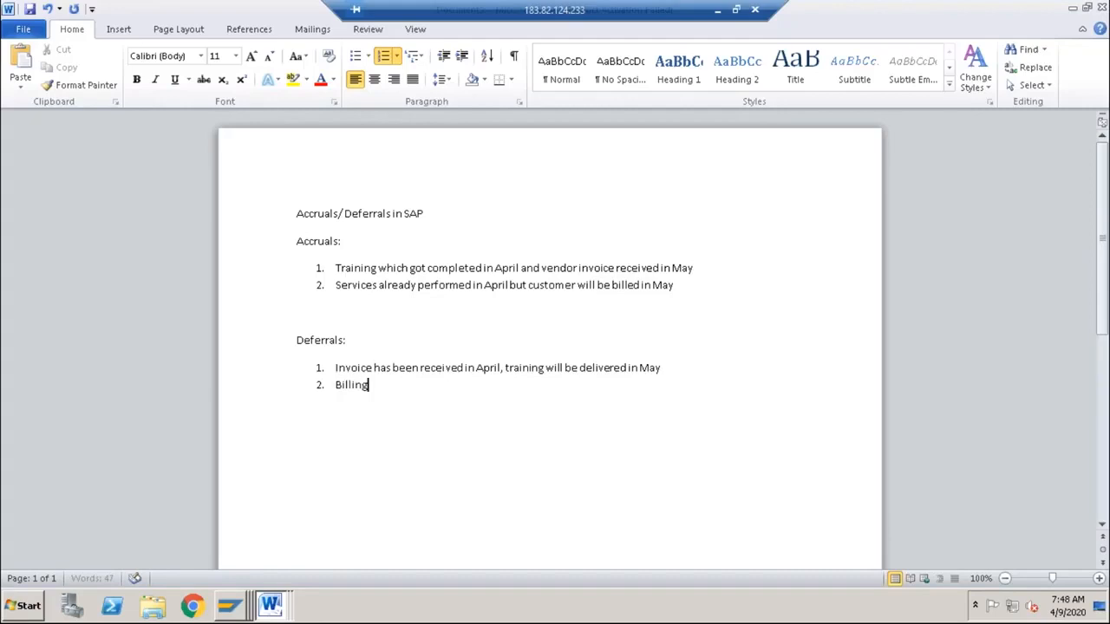
{"action": "type", "text": " is already created b"}
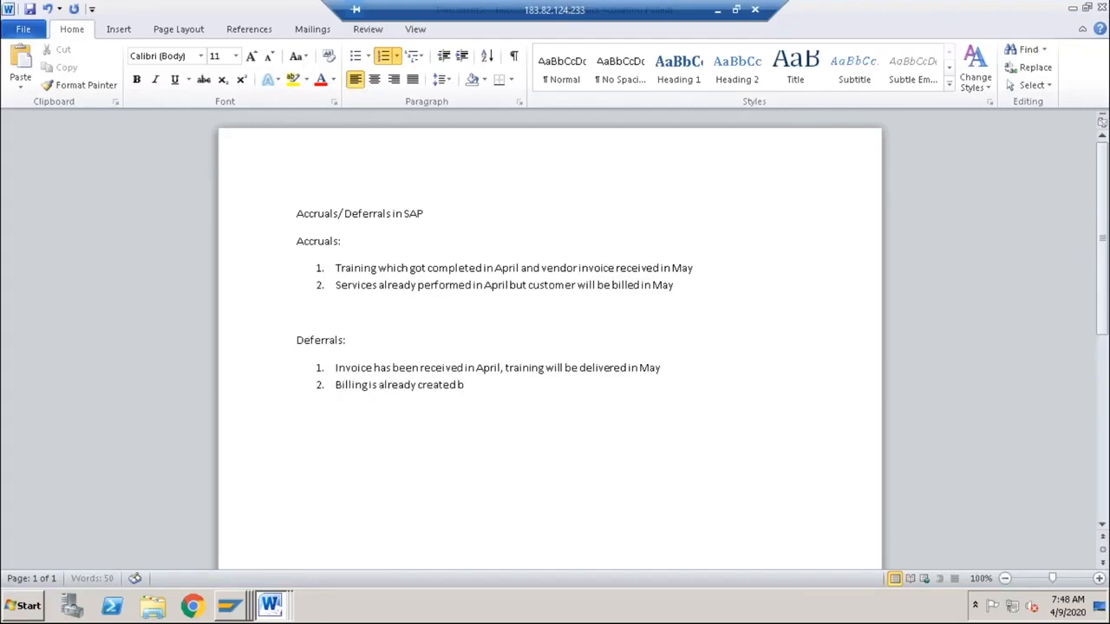
{"action": "type", "text": "ut actual service wi"}
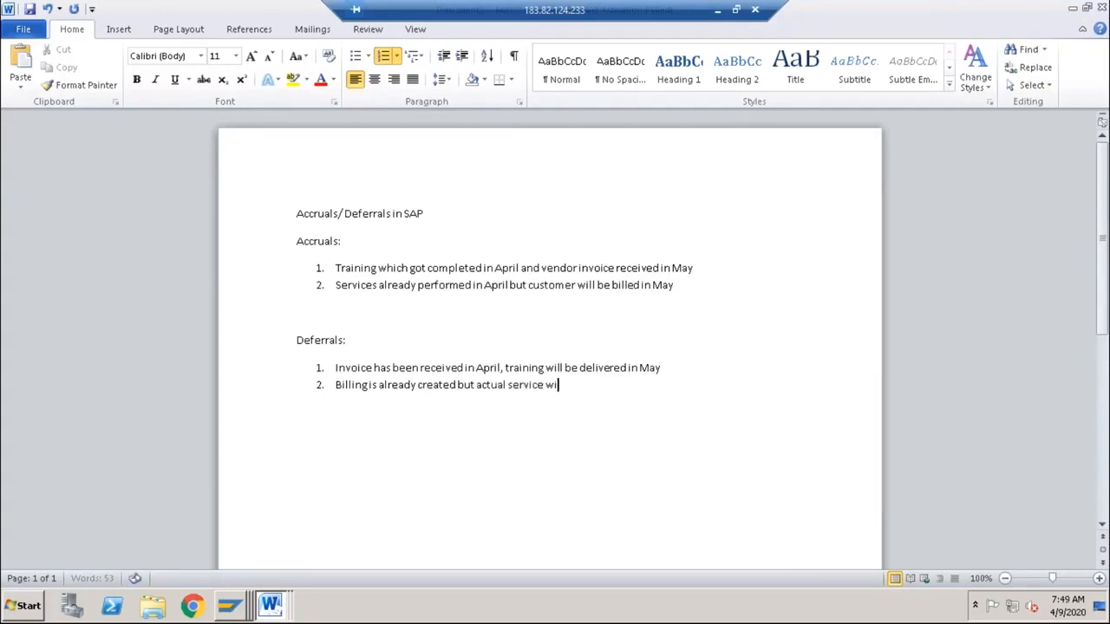
{"action": "type", "text": "ll be provided to cu"}
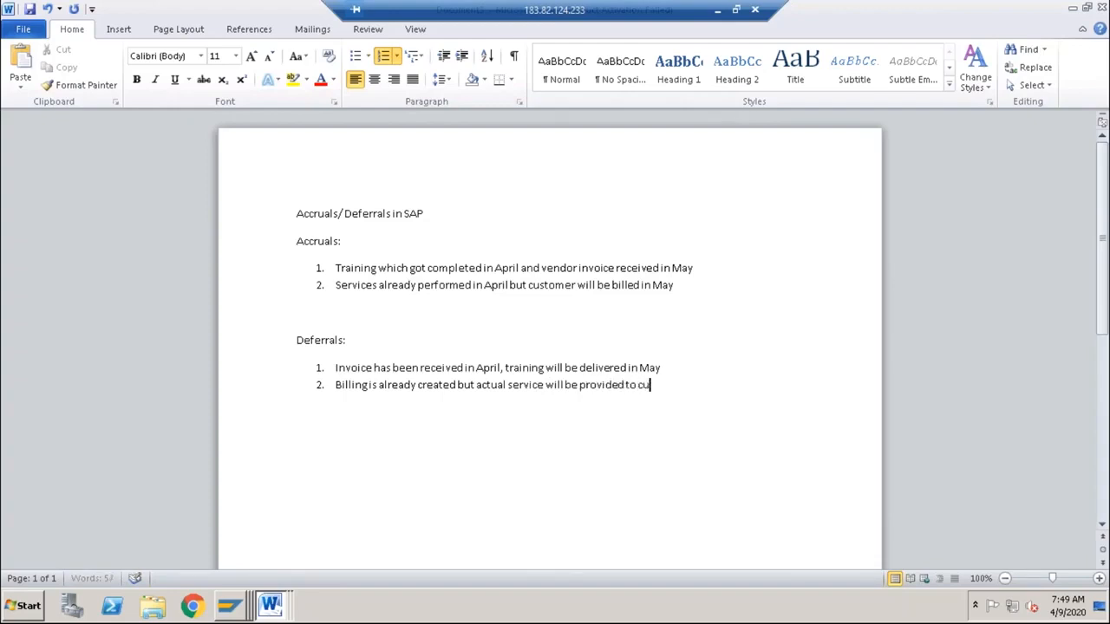
{"action": "type", "text": "stomer in May"}
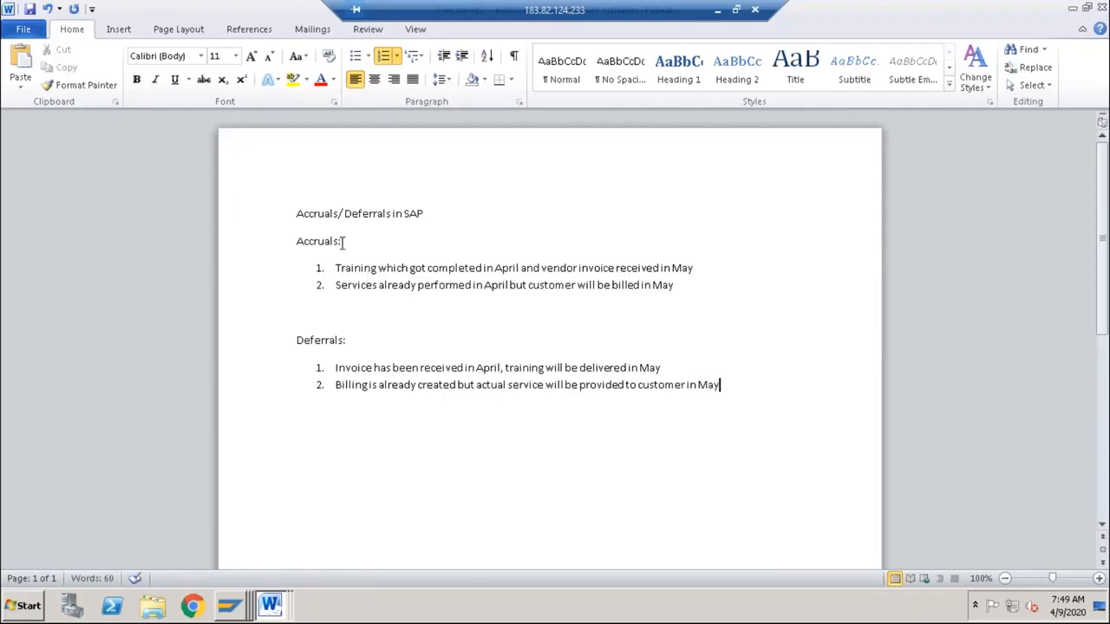
Step: Review the numbered examples under Accruals and Deferrals, highlighting the first Accruals item about the completed training
{"action": "left_click", "coordinate": [343, 244]}
{"action": "left_click", "coordinate": [342, 270]}
{"action": "left_click", "coordinate": [349, 290]}
{"action": "left_click", "coordinate": [344, 368]}
{"action": "left_click", "coordinate": [347, 386]}
{"action": "left_click", "coordinate": [730, 385]}
{"action": "key", "text": "Return"}
{"action": "key", "text": "Return"}
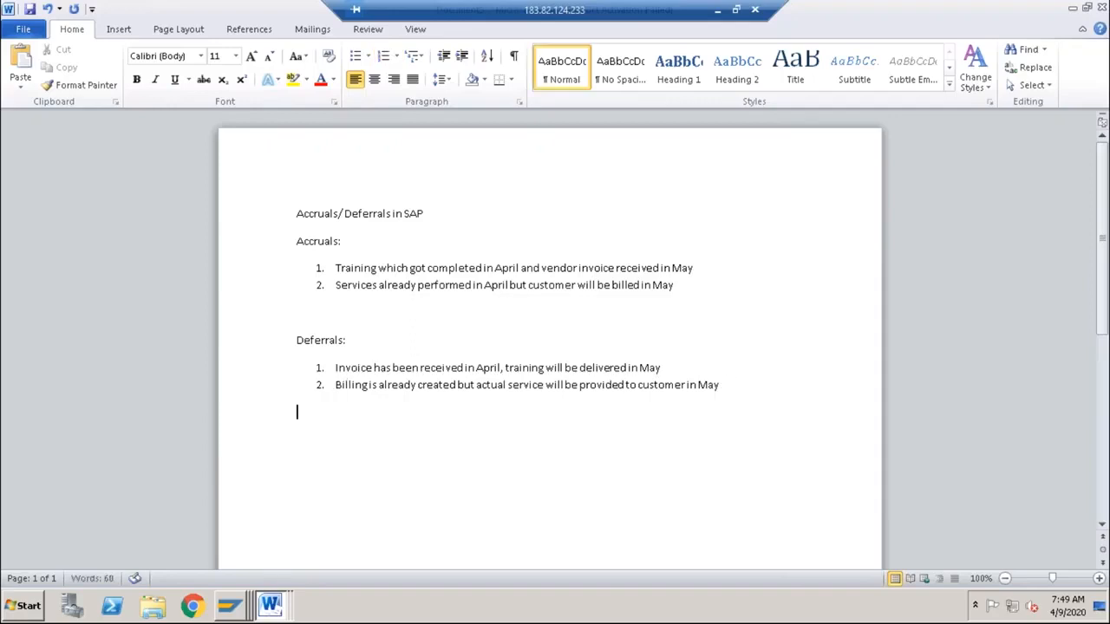
{"action": "key", "text": "Return"}
{"action": "left_click", "coordinate": [341, 270]}
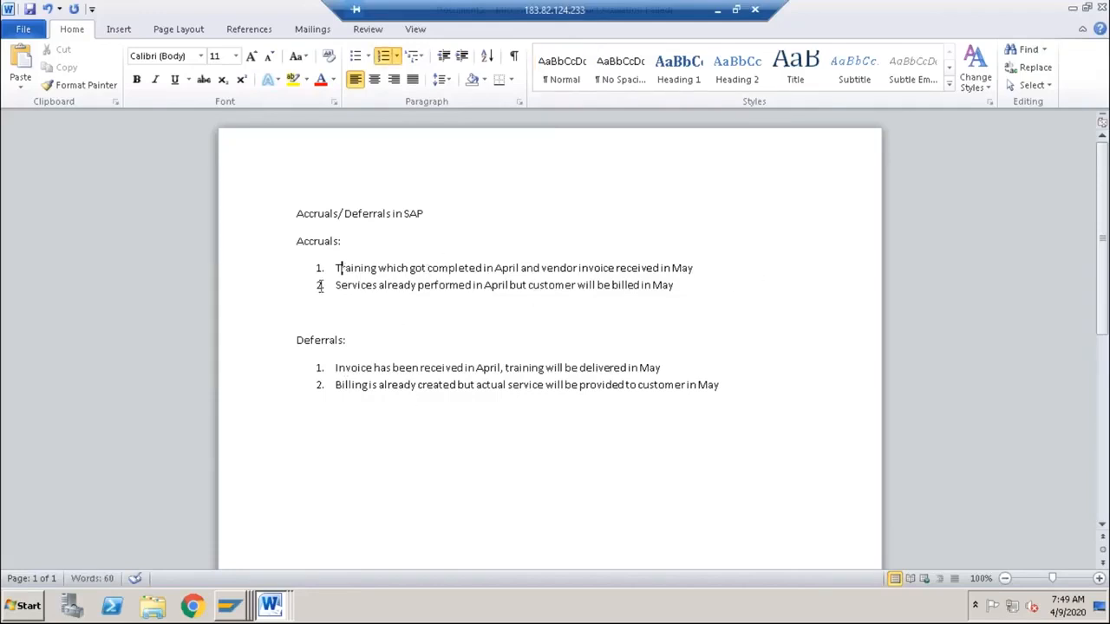
{"action": "left_click", "coordinate": [320, 268]}
{"action": "left_click", "coordinate": [356, 269]}
{"action": "left_click_drag", "start_coordinate": [337, 268], "coordinate": [682, 270]}
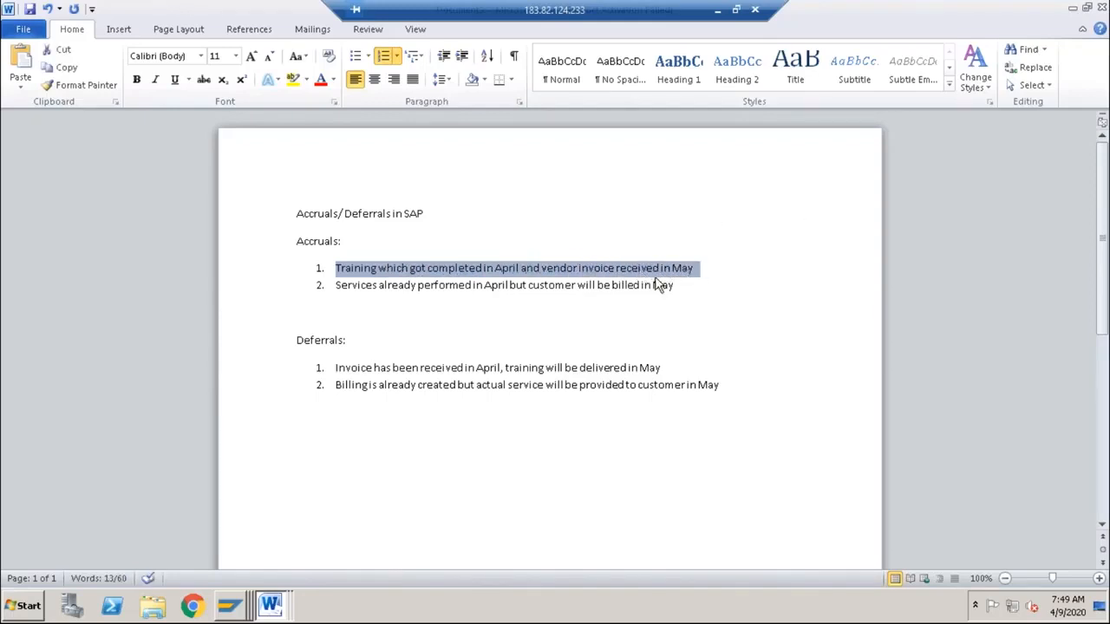
Step: Add the line "At the end of April:" below the Deferrals list, outside the numbering and separated by a blank line
{"action": "left_click", "coordinate": [730, 388]}
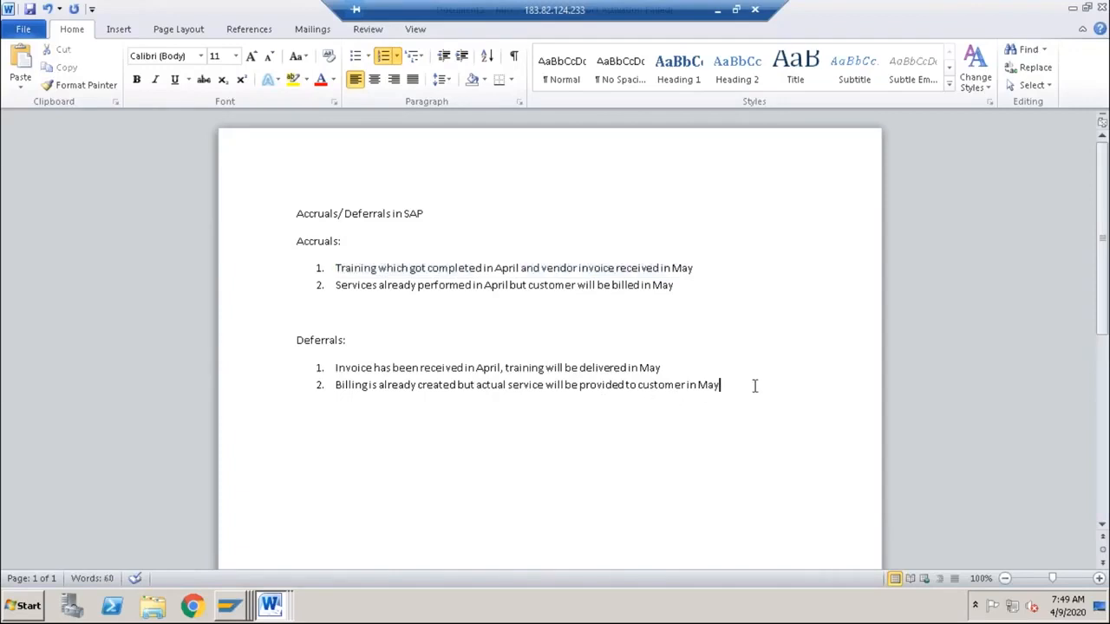
{"action": "key", "text": "Return"}
{"action": "key", "text": "Return"}
{"action": "key", "text": "Return"}
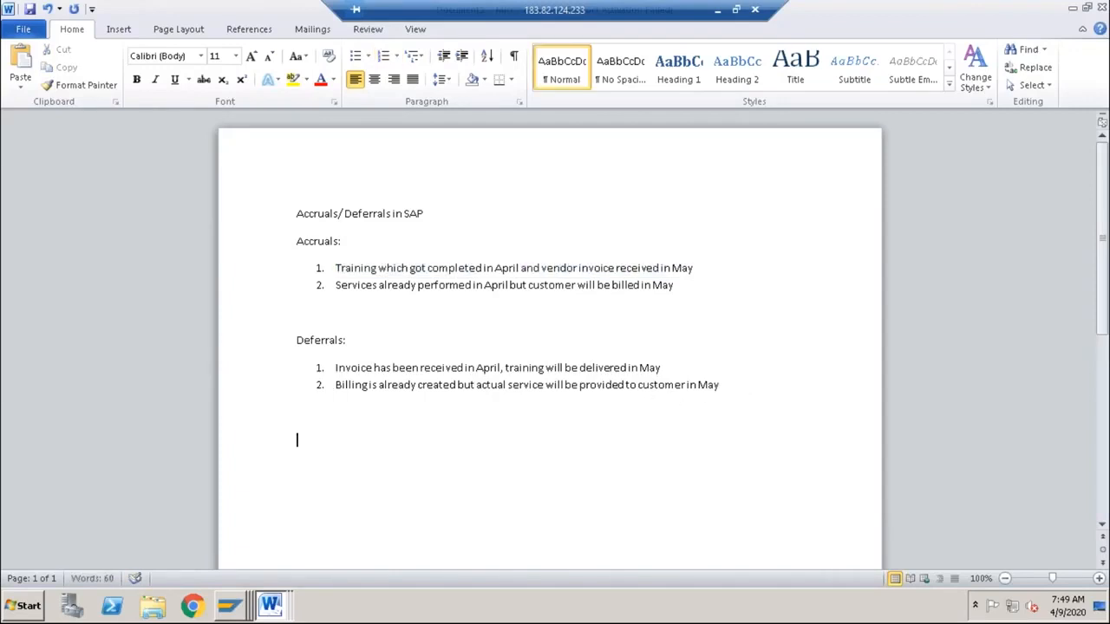
{"action": "type", "text": "At the end o"}
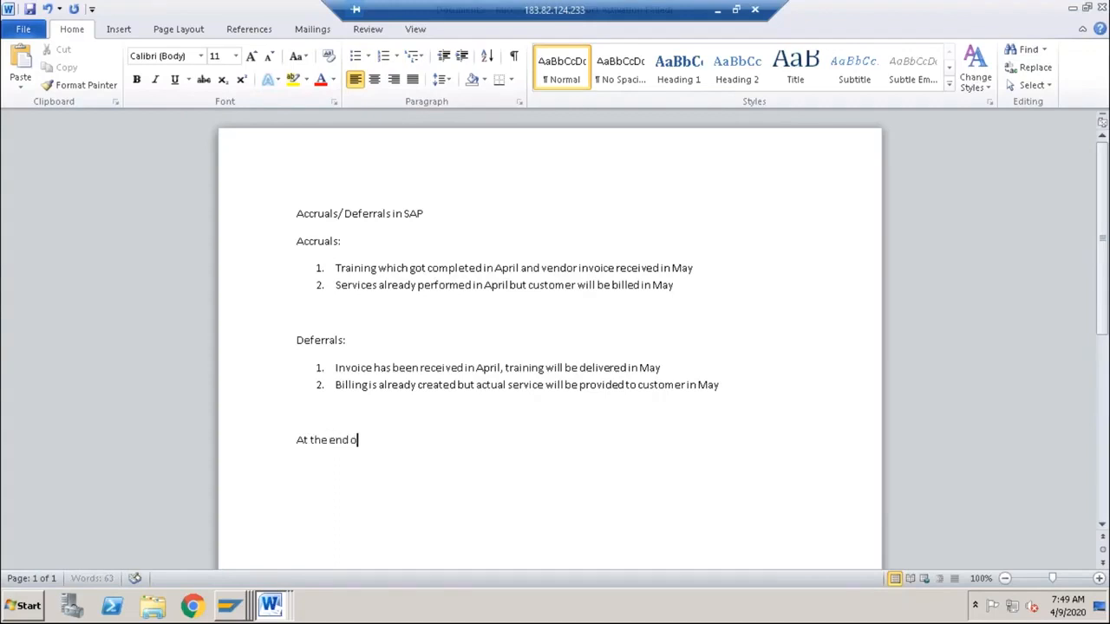
{"action": "type", "text": "f April:"}
Step: Add an indented entry under "At the end of April:" with the account "Expense" and the amount 10000
{"action": "key", "text": "Tab"}
{"action": "type", "text": "Expense"}
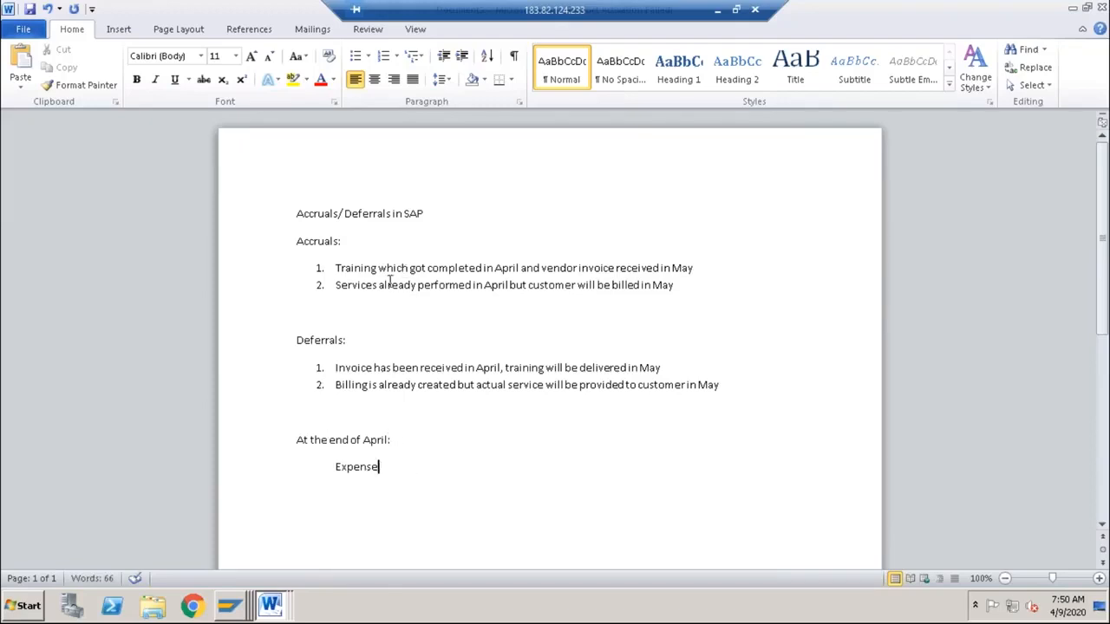
{"action": "left_click", "coordinate": [433, 269]}
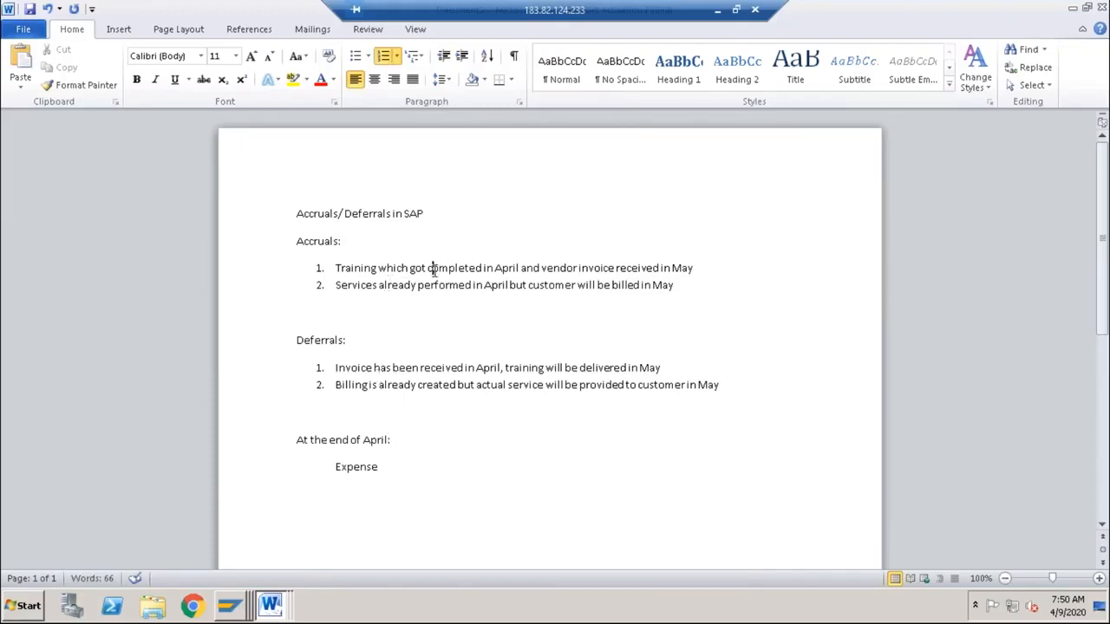
{"action": "left_click", "coordinate": [698, 268]}
{"action": "left_click", "coordinate": [392, 473]}
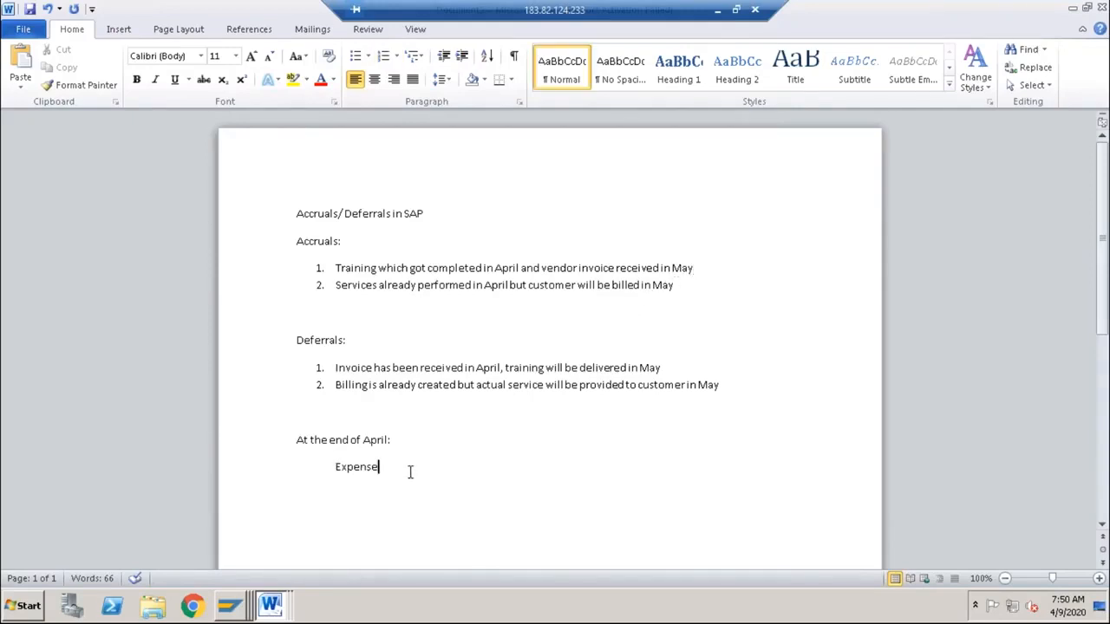
{"action": "key", "text": "Tab"}
{"action": "type", "text": "10000"}
Step: Add the offsetting indented entry "Outs. Liabilty" with the amount -10000 below the Expense line
{"action": "key", "text": "Return"}
{"action": "key", "text": "Tab"}
{"action": "type", "text": "Pre"}
{"action": "key", "text": "BackSpace"}
{"action": "key", "text": "BackSpace"}
{"action": "key", "text": "BackSpace"}
{"action": "type", "text": "Outs. Liabil"}
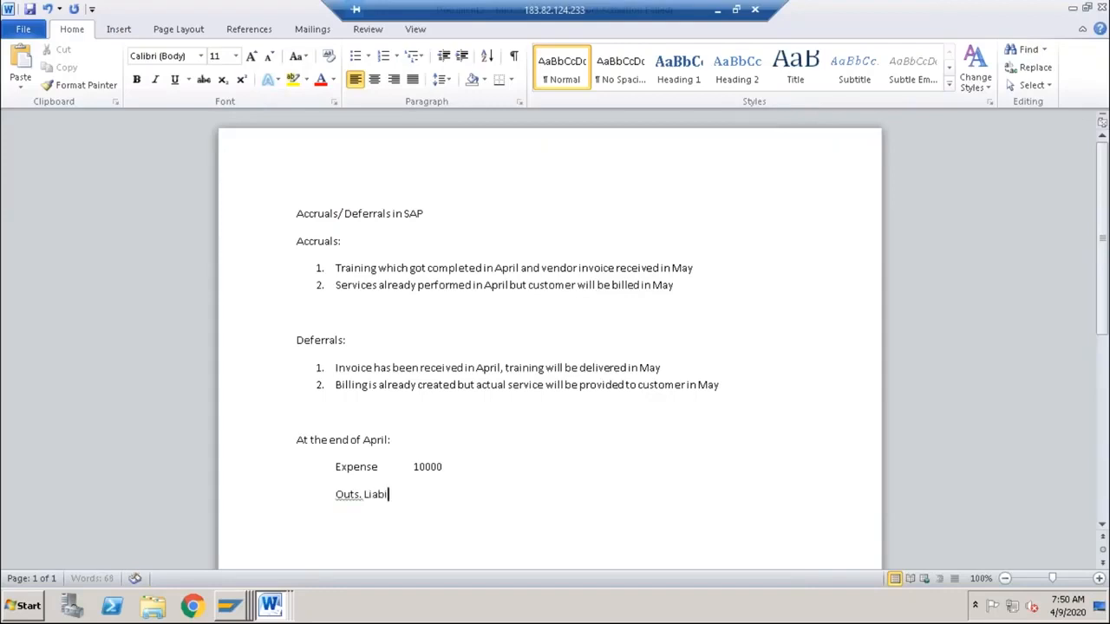
{"action": "type", "text": "ty"}
{"action": "key", "text": "Tab"}
{"action": "type", "text": "-10000"}
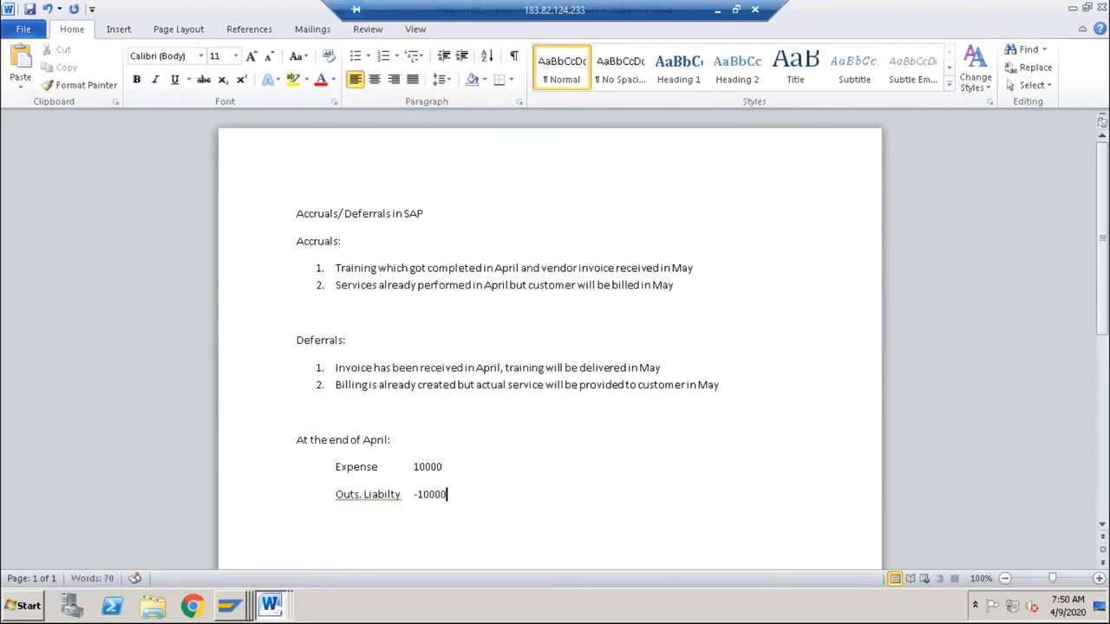
Step: Add an unindented line reading "Reversal on 1st of May" below the April entries
{"action": "key", "text": "Return"}
{"action": "left_click", "coordinate": [435, 494]}
{"action": "left_click", "coordinate": [478, 492]}
{"action": "key", "text": "Return"}
{"action": "type", "text": "Reversal on 1"}
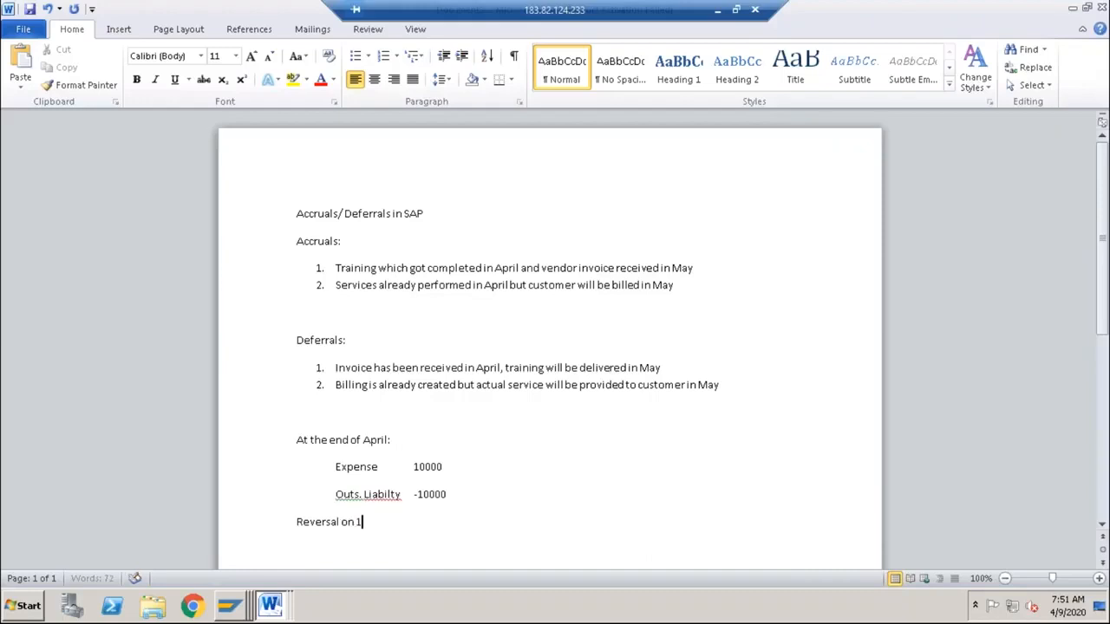
{"action": "type", "text": "st of May"}
{"action": "key", "text": "Return"}
Step: Copy the April Expense and Outs. Liabilty lines below "Reversal on 1st of May" and indent the copied Expense line
{"action": "left_click_drag", "start_coordinate": [330, 469], "coordinate": [451, 510]}
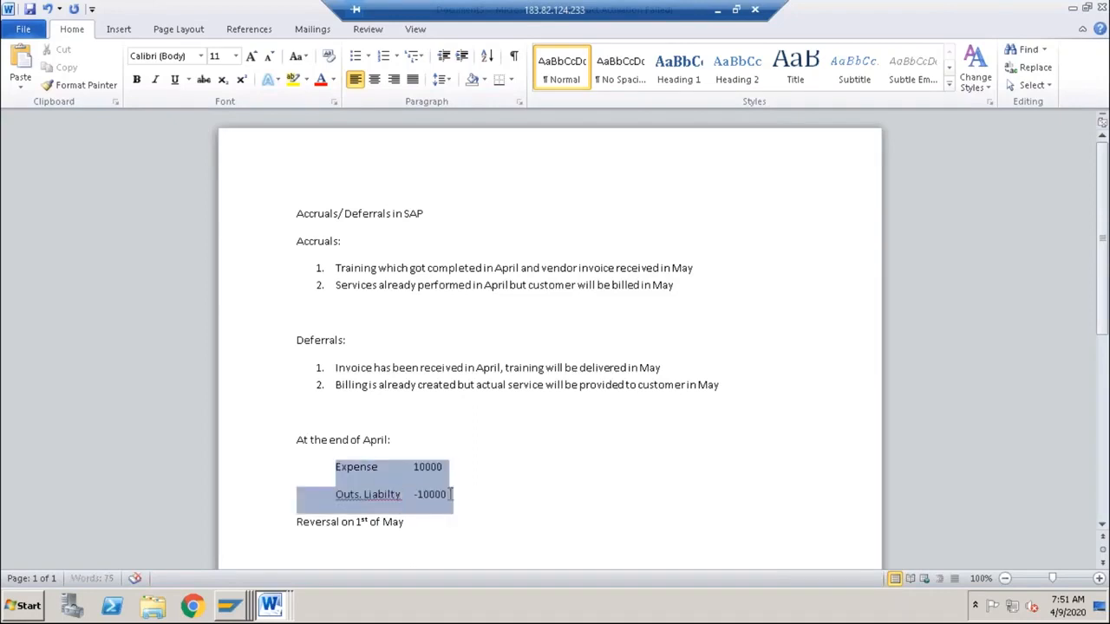
{"action": "left_click", "coordinate": [425, 523]}
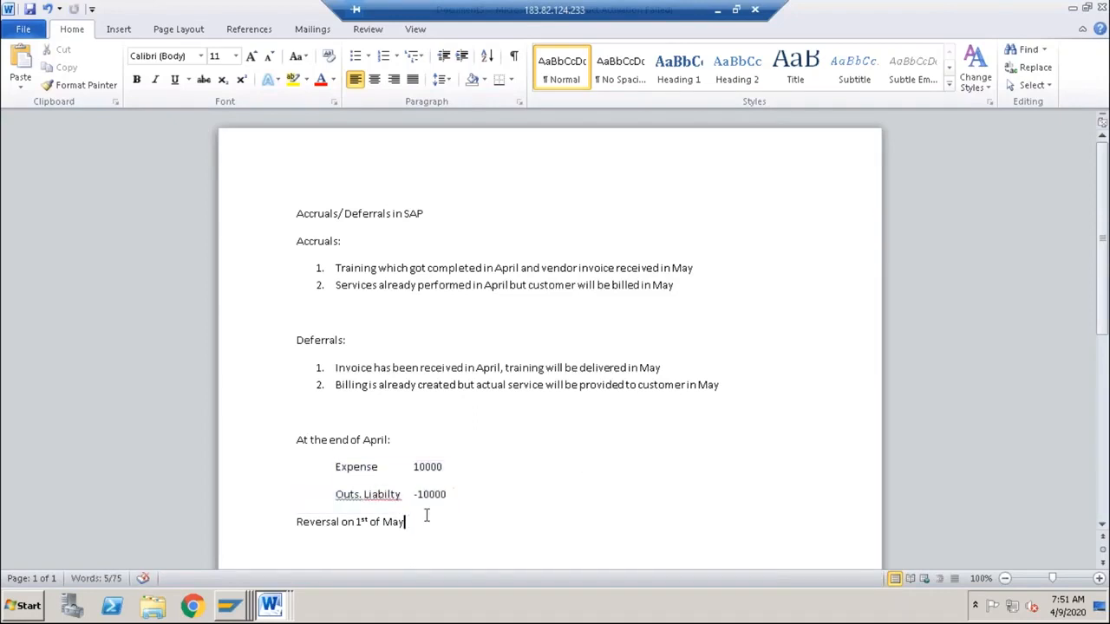
{"action": "key", "text": "Return"}
{"action": "key", "text": "ctrl+v"}
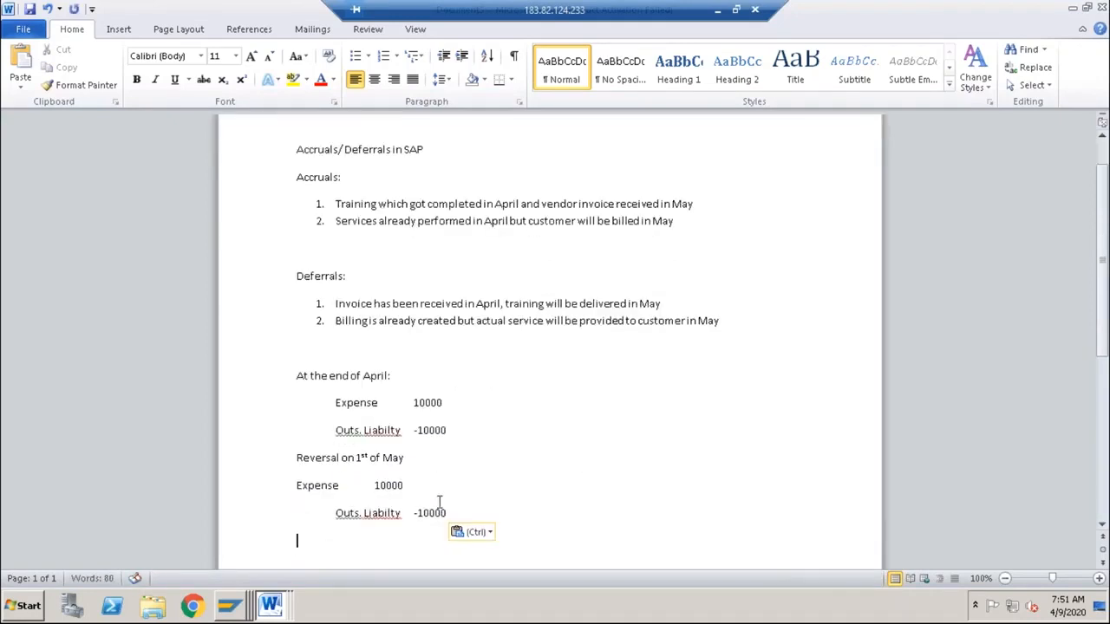
{"action": "left_click", "coordinate": [297, 488]}
{"action": "key", "text": "Tab"}
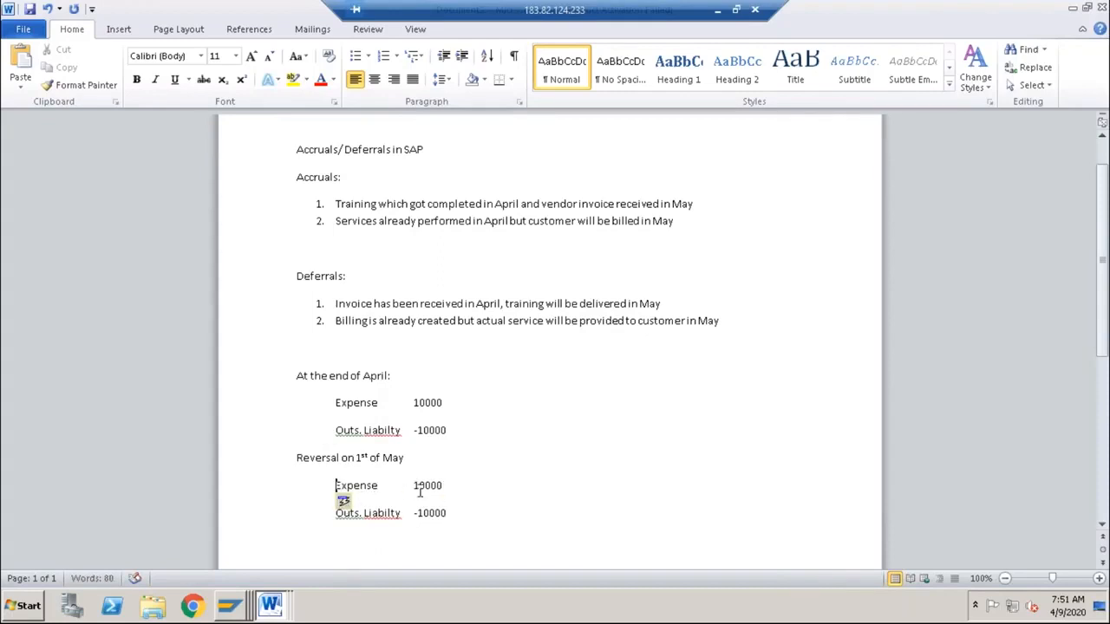
Step: Reverse the signs of the copied entries so Expense reads -10000 and Outs. Liabilty reads 10000
{"action": "left_click", "coordinate": [415, 486]}
{"action": "type", "text": "-"}
{"action": "key", "text": "Down"}
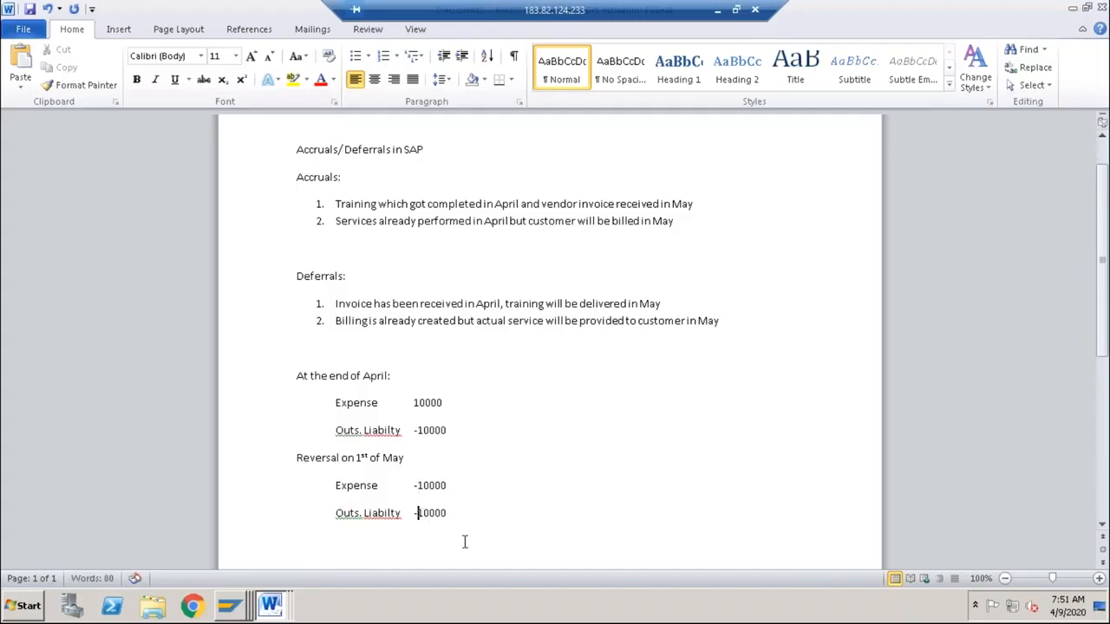
{"action": "key", "text": "BackSpace"}
{"action": "key", "text": "End"}
{"action": "left_click", "coordinate": [379, 404]}
{"action": "left_click", "coordinate": [429, 431]}
{"action": "left_click", "coordinate": [428, 513]}
Step: Add the line "On 15th May, vendor sent the invoice" below the reversal entries, after a blank line
{"action": "left_click", "coordinate": [465, 514]}
{"action": "key", "text": "Return"}
{"action": "key", "text": "Return"}
{"action": "type", "text": "On "}
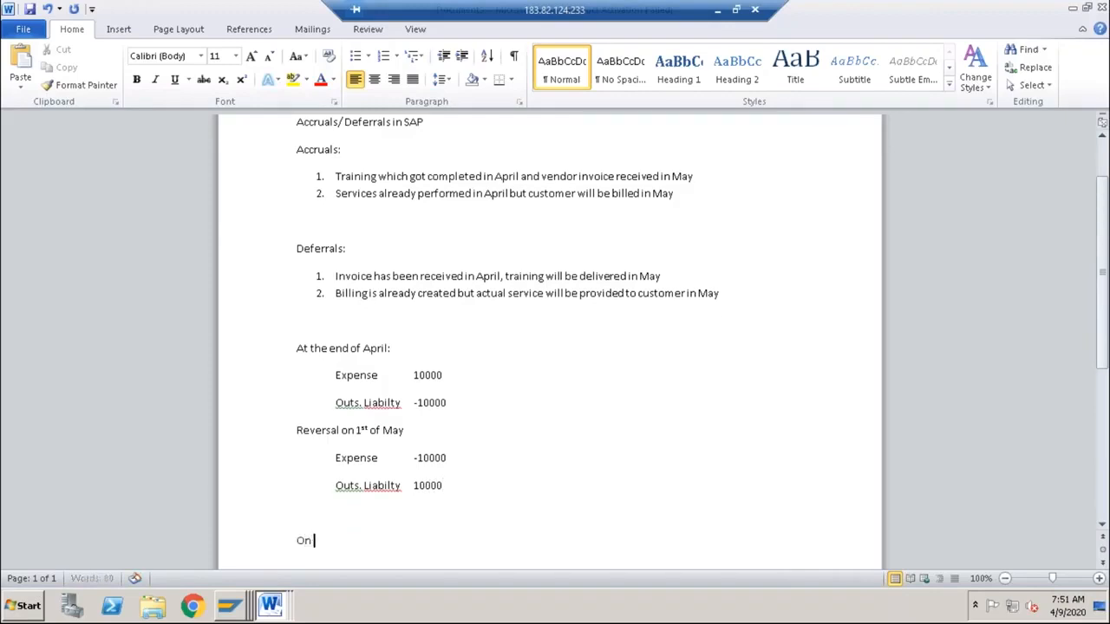
{"action": "type", "text": "15th May, vendor sent"}
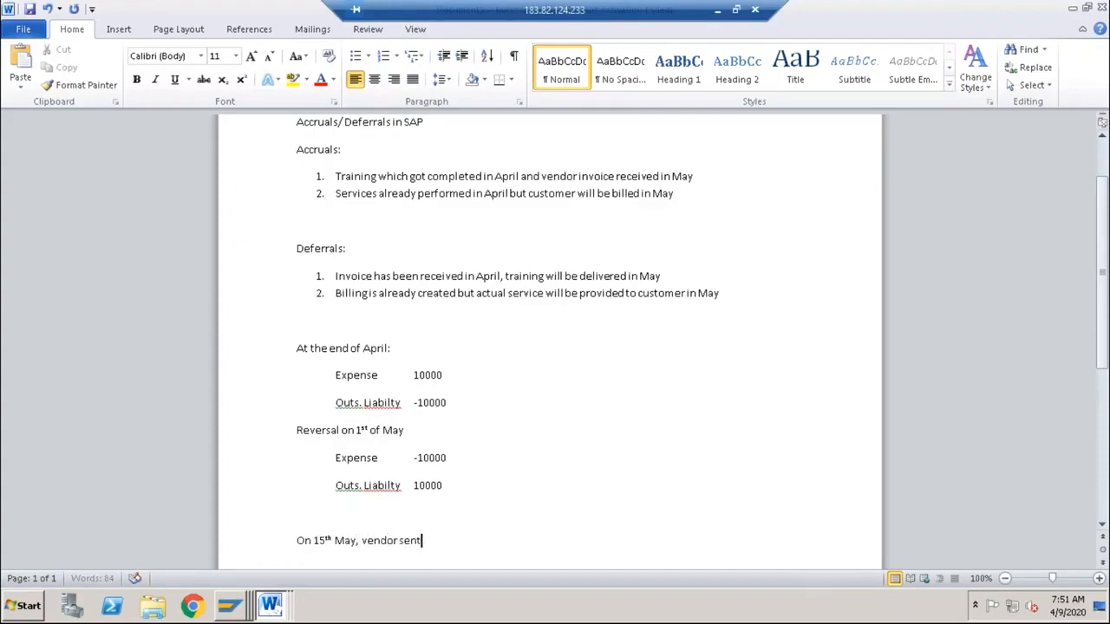
{"action": "type", "text": " the invoice"}
{"action": "key", "text": "Return"}
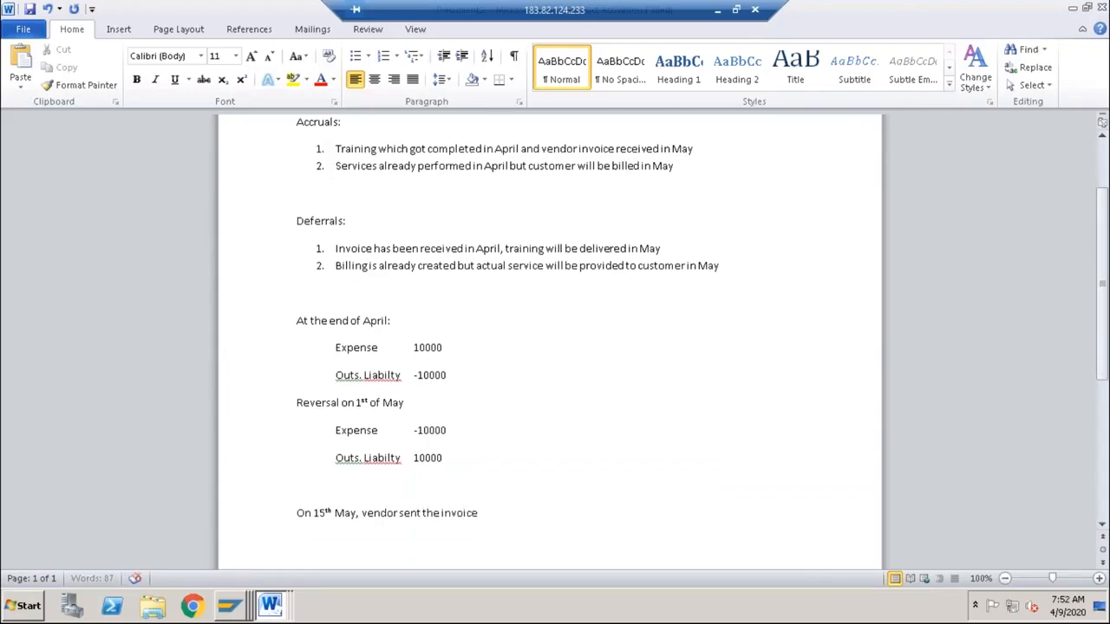
Step: Add indented entries for the 15th May invoice: "Expense" with 10000 and "Vendor" with -10000
{"action": "key", "text": "Tab"}
{"action": "type", "text": "Expense"}
{"action": "key", "text": "Tab"}
{"action": "type", "text": "10000"}
{"action": "key", "text": "Return"}
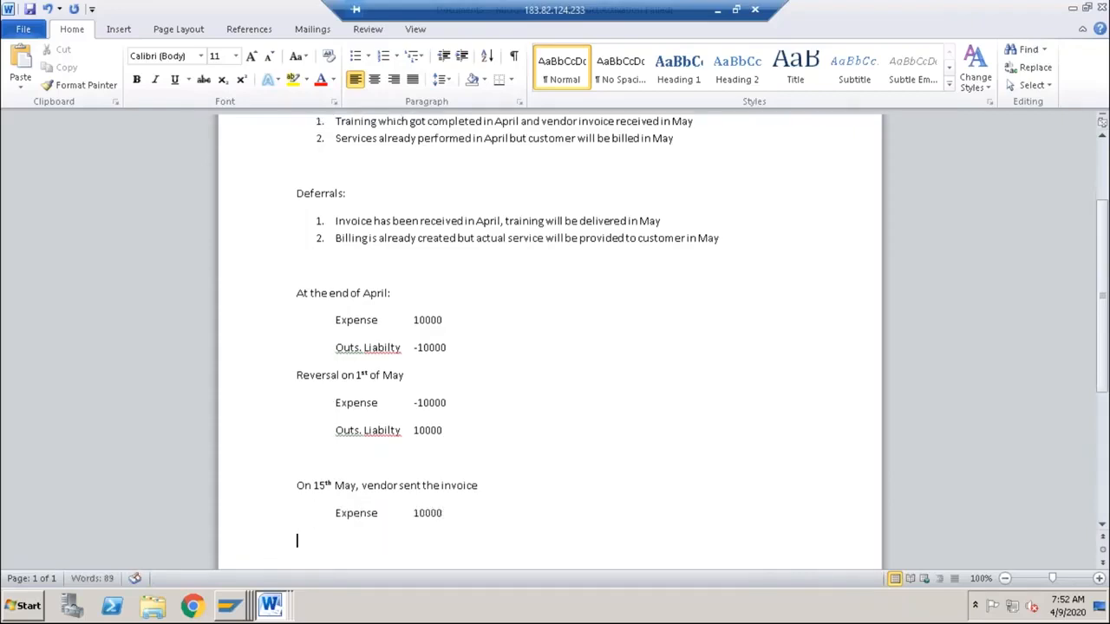
{"action": "key", "text": "Tab"}
{"action": "type", "text": "Vendor"}
{"action": "key", "text": "Tab"}
{"action": "type", "text": "-10000"}
{"action": "left_click_drag", "start_coordinate": [296, 293], "coordinate": [446, 442]}
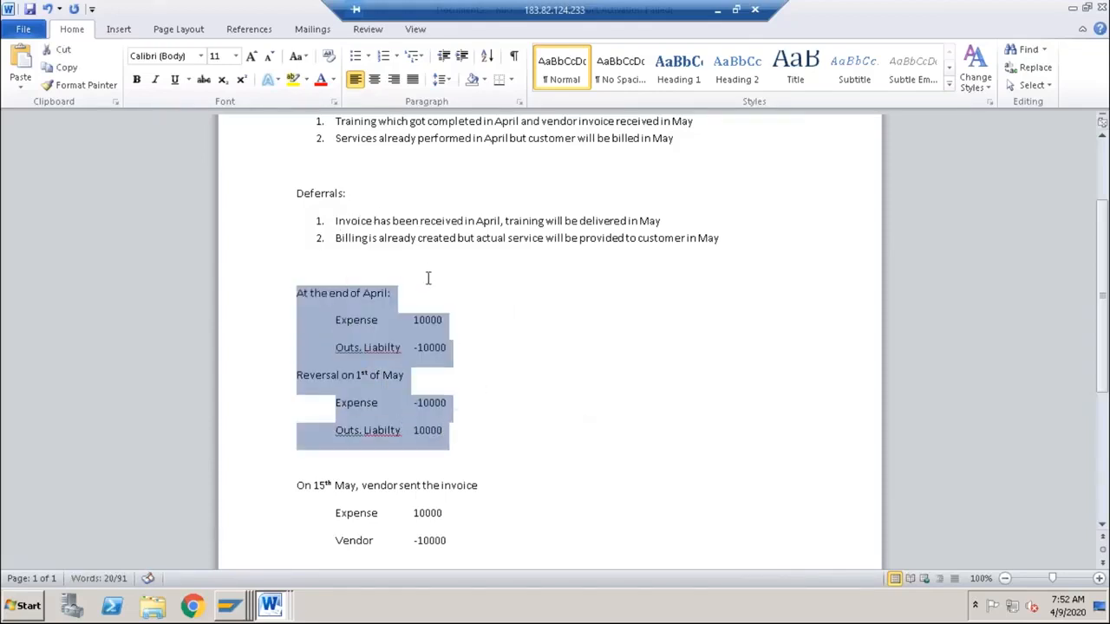
{"action": "left_click", "coordinate": [361, 324]}
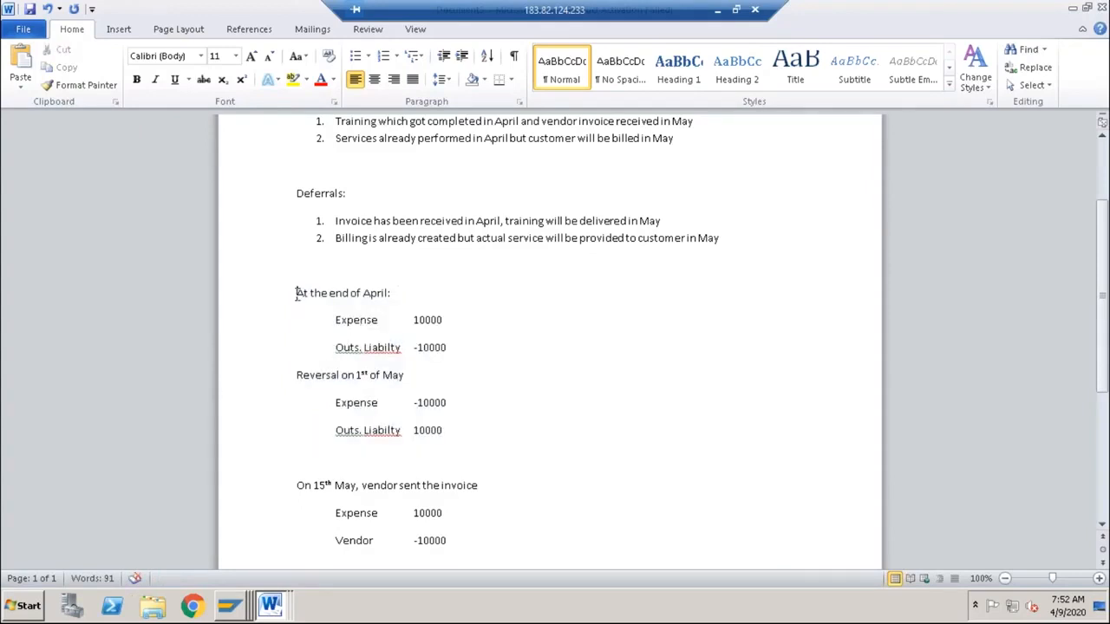
{"action": "left_click_drag", "start_coordinate": [297, 293], "coordinate": [446, 438]}
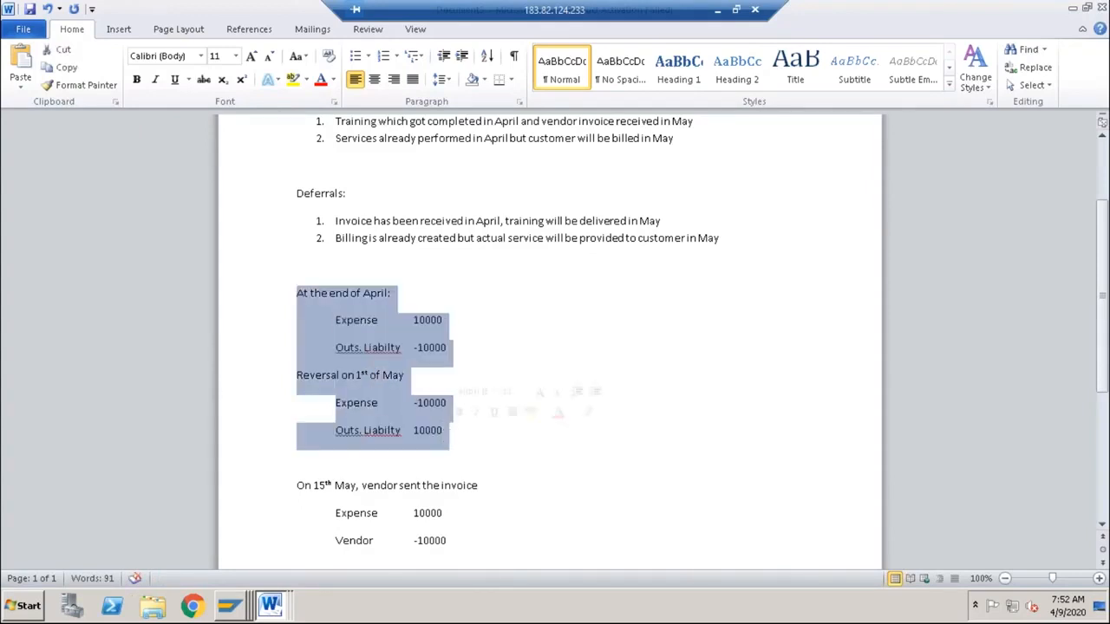
Step: Append the transaction codes "(FBS1)" to the "At the end of April:" line and "(F.81)" to the "Reversal on 1st of May" line
{"action": "left_click", "coordinate": [393, 293]}
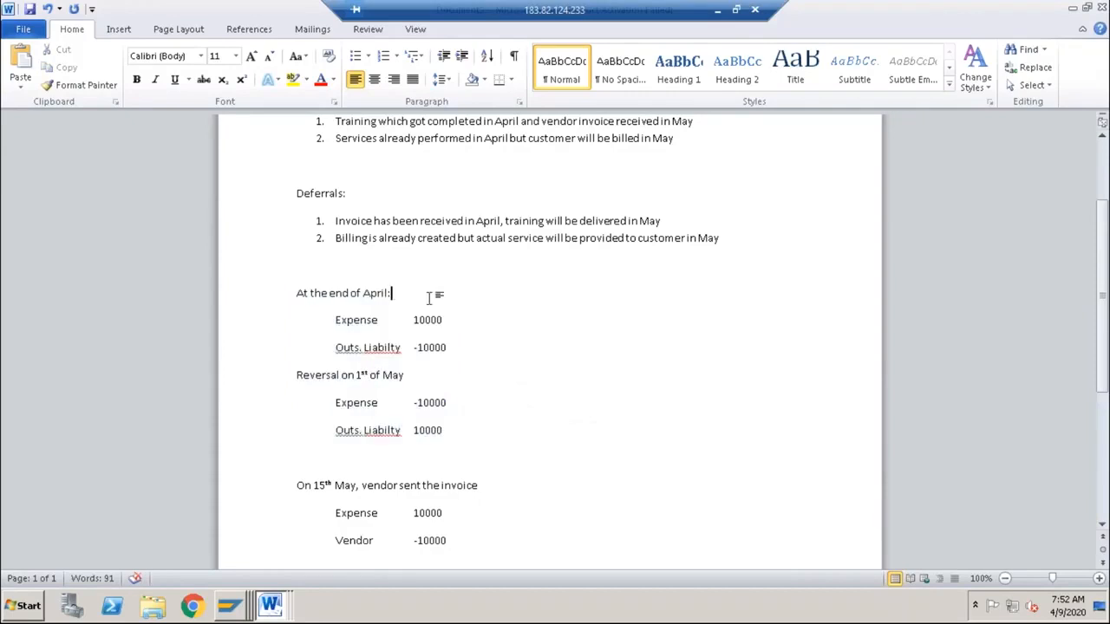
{"action": "type", "text": "(FBS1)"}
{"action": "left_click", "coordinate": [432, 379]}
{"action": "type", "text": "(F.81"}
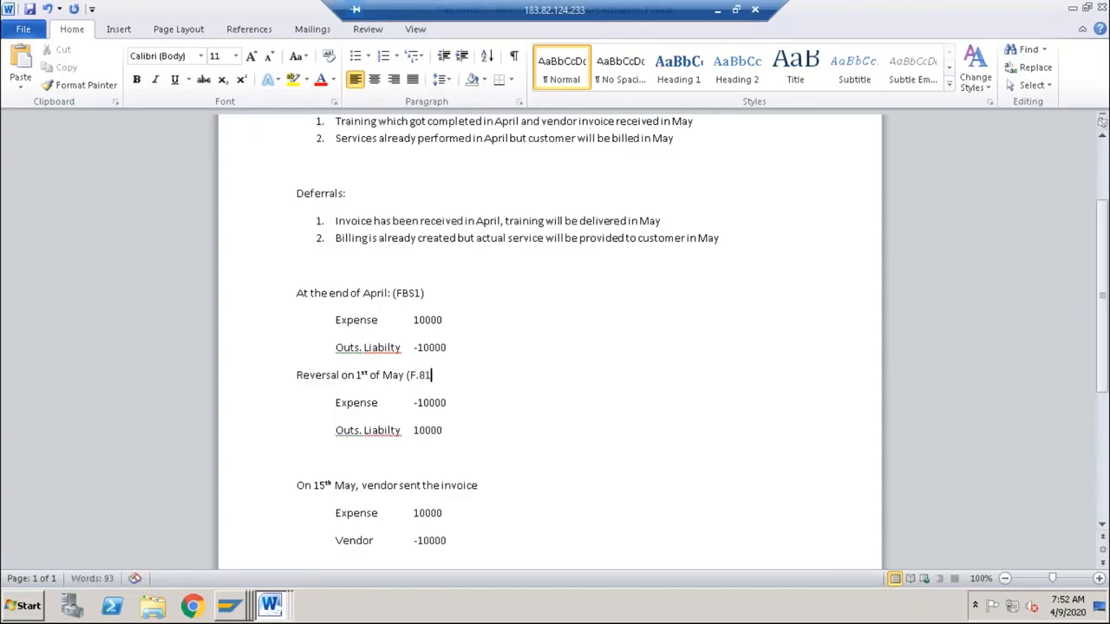
{"action": "type", "text": ")"}
Step: Switch to the SAP Easy Access window and start transaction FBS1 for entering an accrual/deferral document
{"action": "mouse_move", "coordinate": [227, 607]}
{"action": "left_click", "coordinate": [149, 483]}
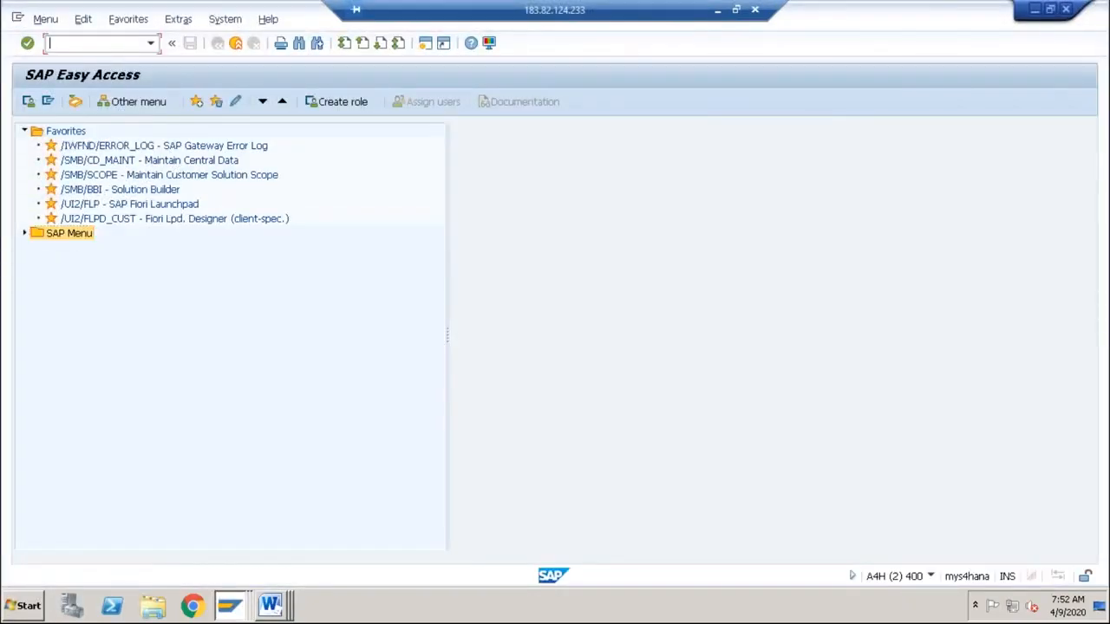
{"action": "type", "text": "/nfbs1"}
{"action": "key", "text": "Return"}
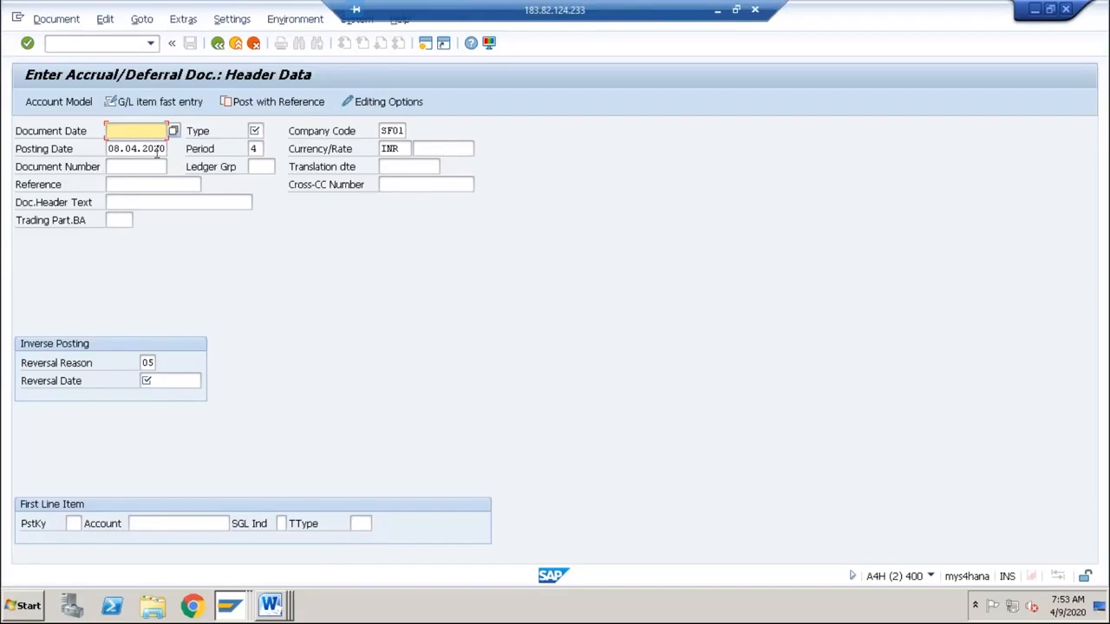
Step: Enter the document date 30042020 and the document type SA in the accrual/deferral header
{"action": "left_click", "coordinate": [129, 127]}
{"action": "type", "text": "3004"}
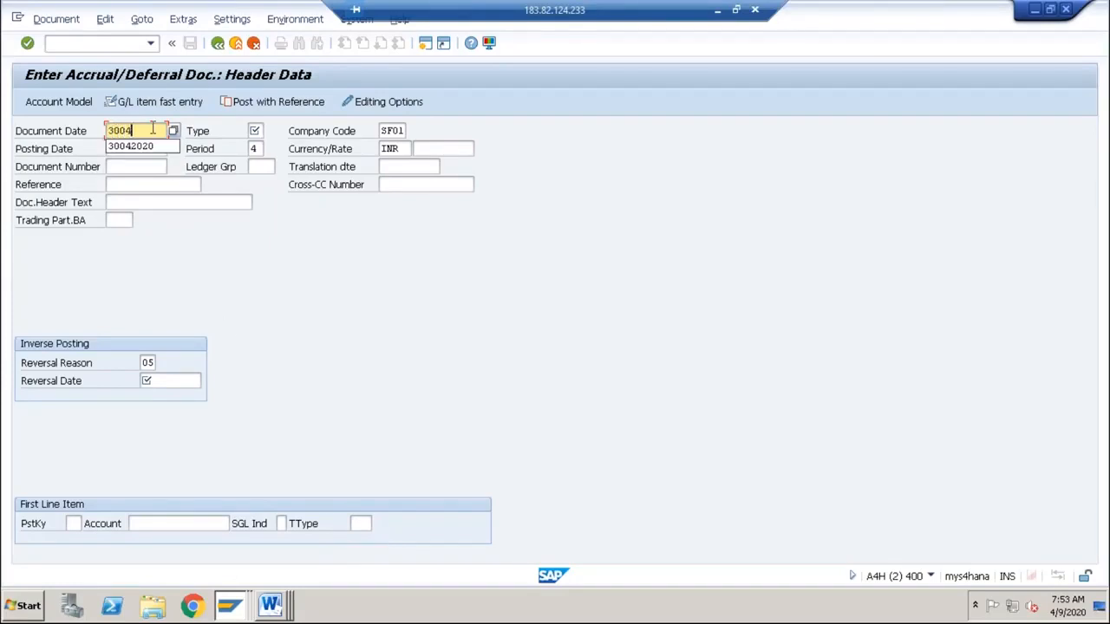
{"action": "type", "text": "2020"}
{"action": "key", "text": "Return"}
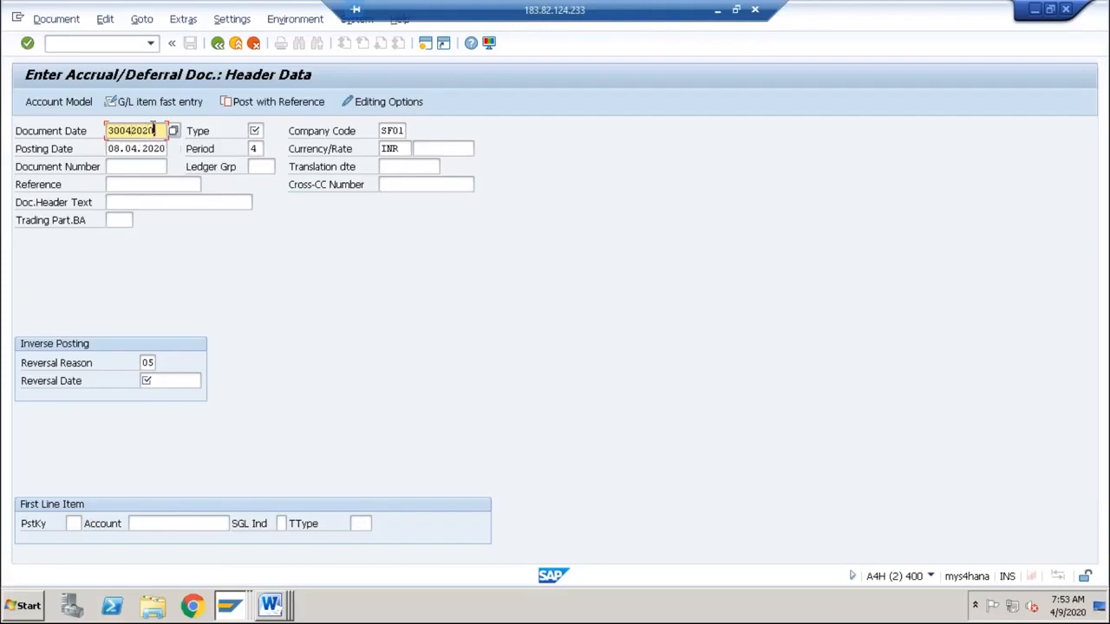
{"action": "key", "text": "Tab"}
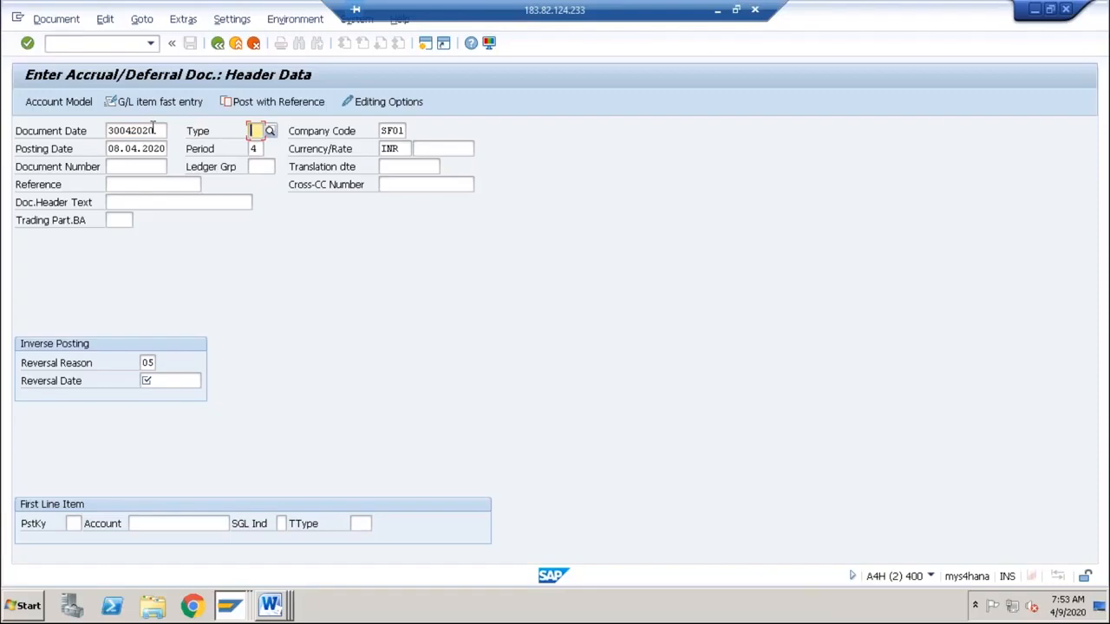
{"action": "type", "text": "SA"}
{"action": "key", "text": "Tab"}
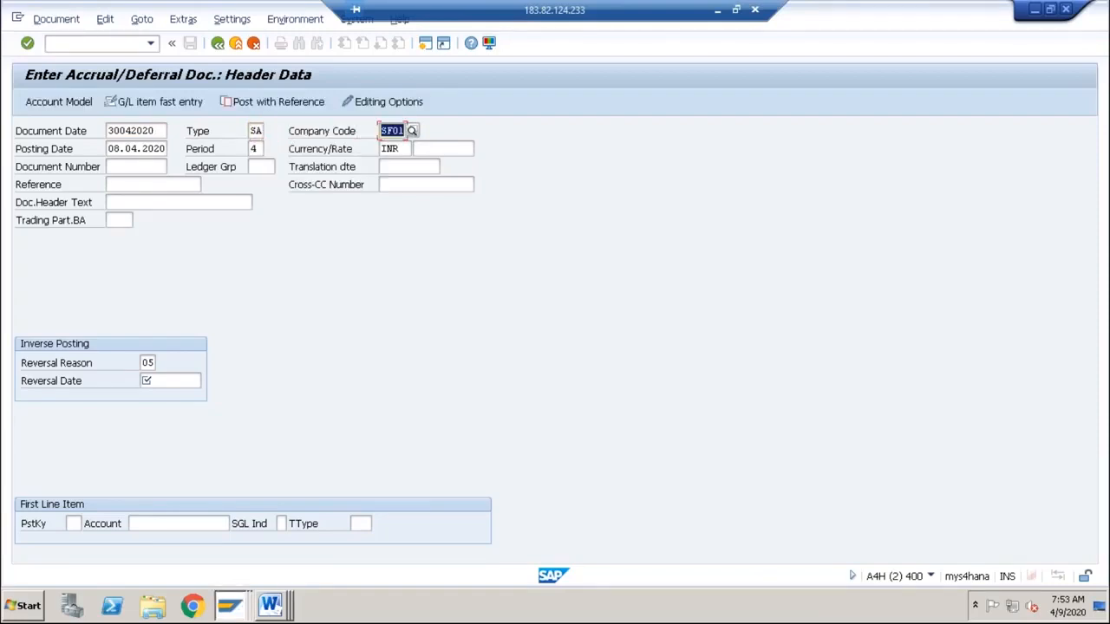
Step: Change the posting date in the accrual/deferral header to 30042020
{"action": "key", "text": "Tab"}
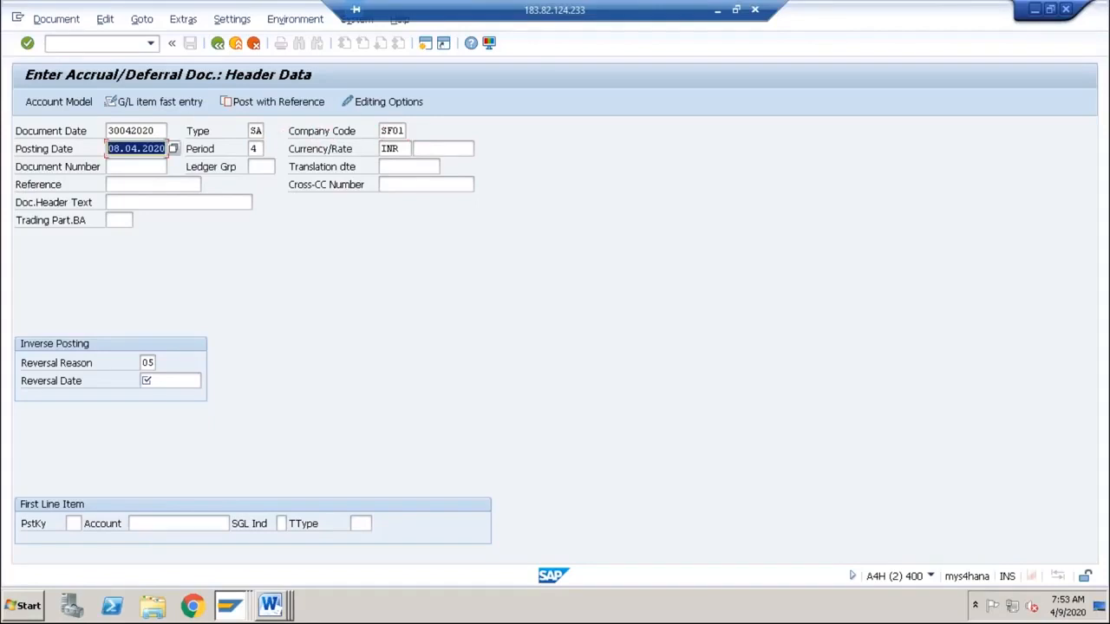
{"action": "type", "text": "300"}
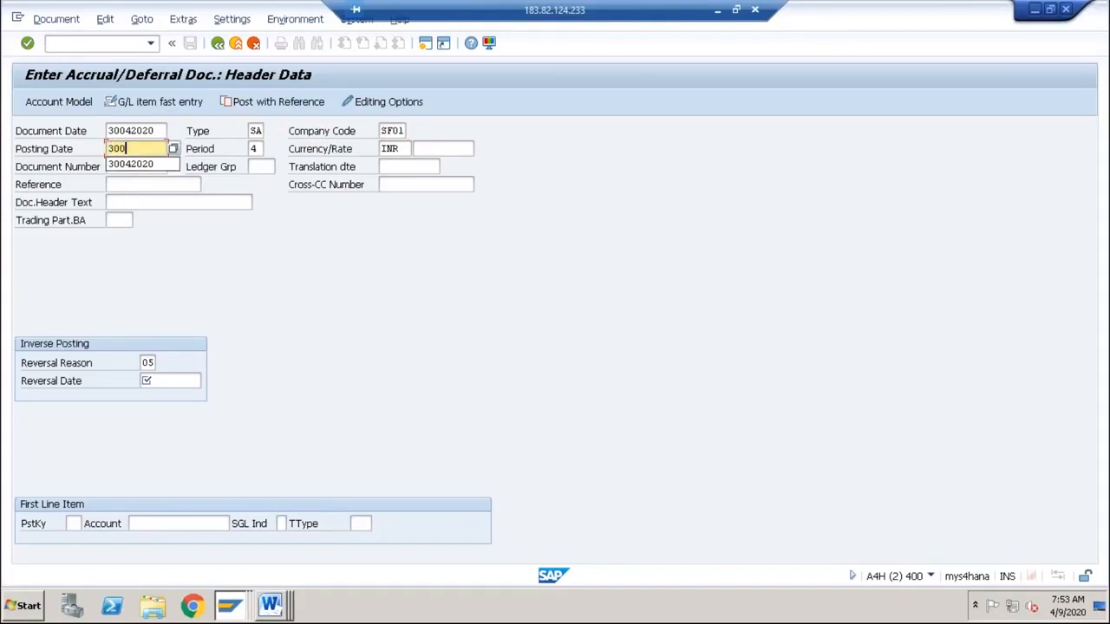
{"action": "type", "text": "42020"}
{"action": "key", "text": "Tab"}
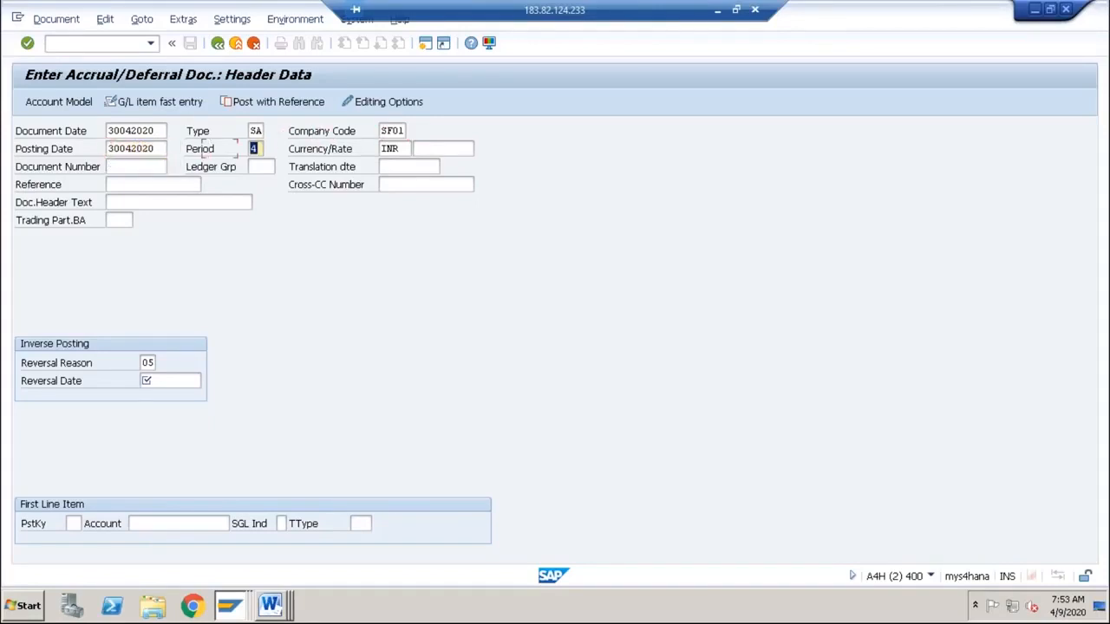
Step: Choose reversal reason 05 (Accrual/deferral posting) for the inverse posting in the document header
{"action": "key", "text": "Tab"}
{"action": "key", "text": "Tab"}
{"action": "key", "text": "Tab"}
{"action": "key", "text": "Tab"}
{"action": "key", "text": "Tab"}
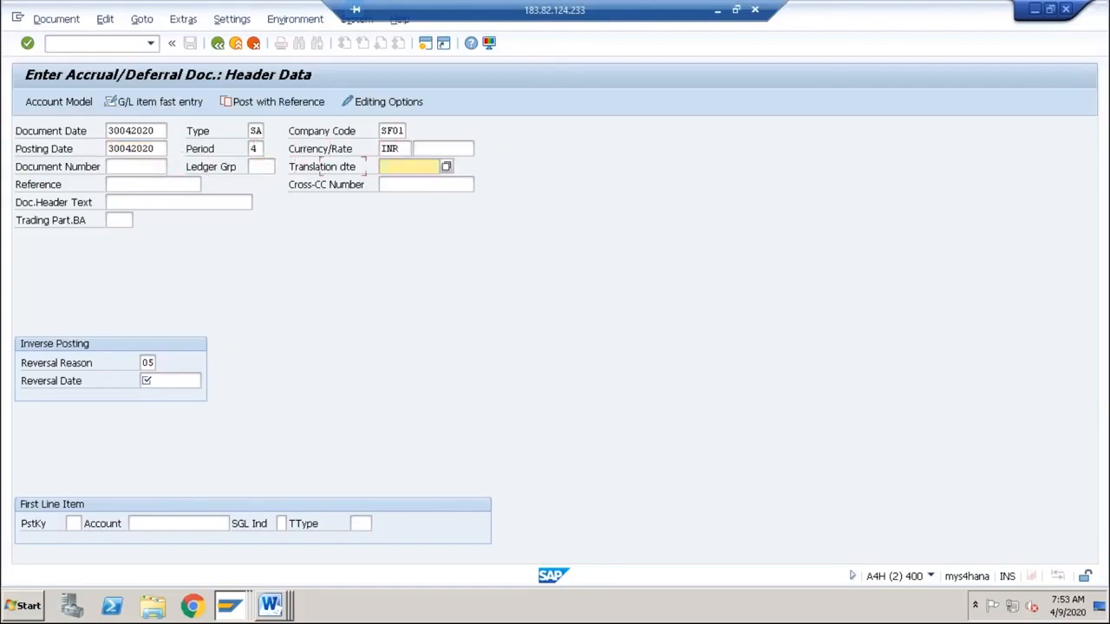
{"action": "key", "text": "Tab"}
{"action": "key", "text": "Tab"}
{"action": "key", "text": "Tab"}
{"action": "key", "text": "Tab"}
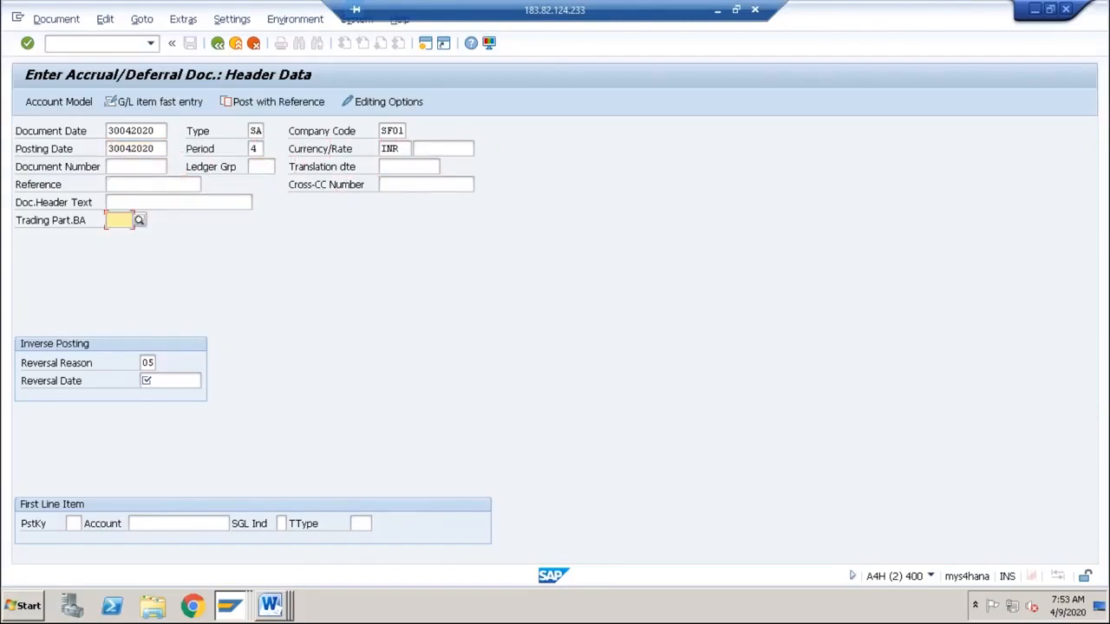
{"action": "key", "text": "shift+Tab"}
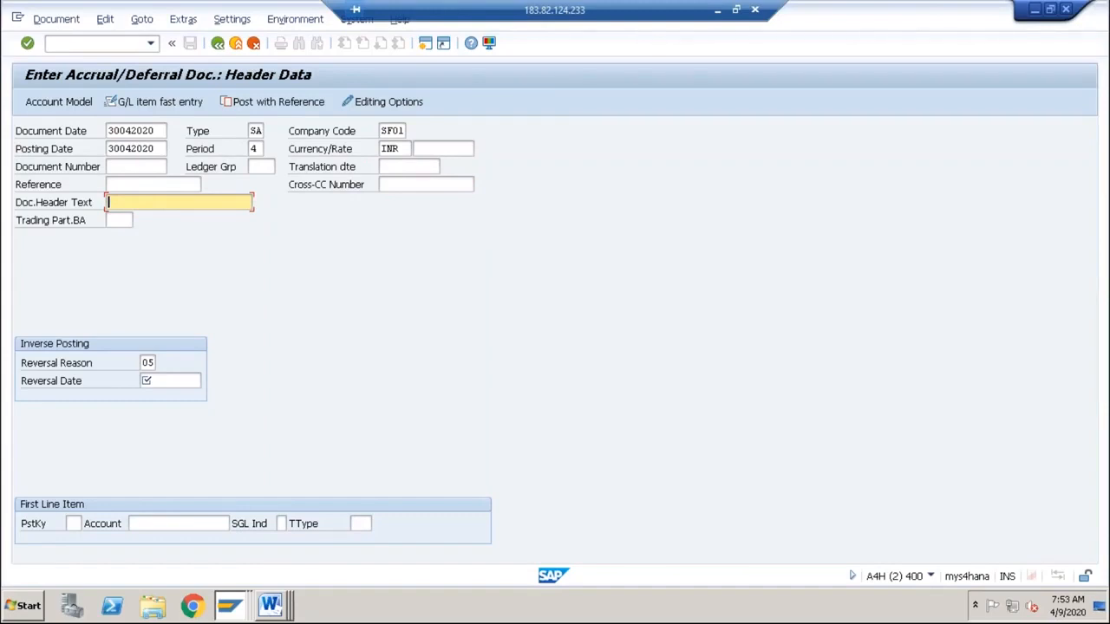
{"action": "key", "text": "Tab"}
{"action": "key", "text": "Tab"}
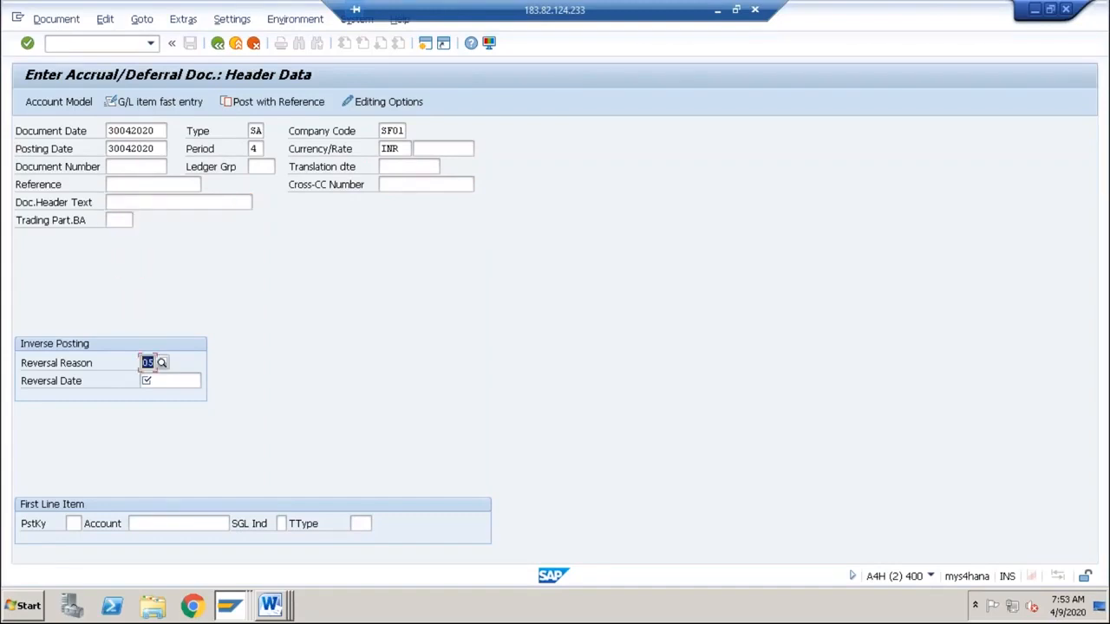
{"action": "left_click", "coordinate": [163, 363]}
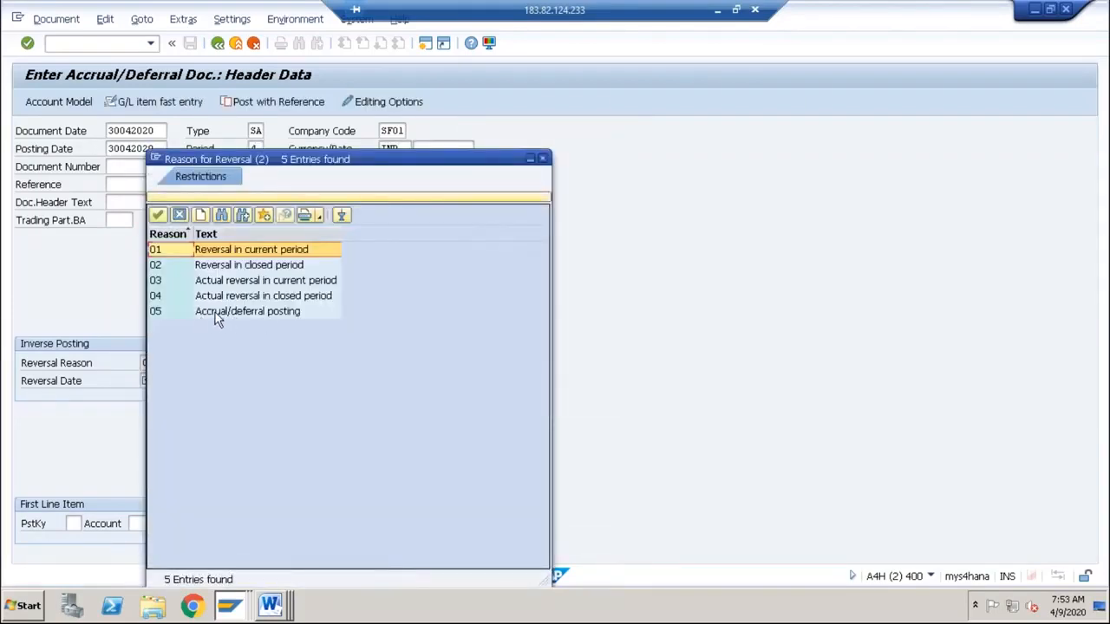
{"action": "left_click", "coordinate": [174, 315]}
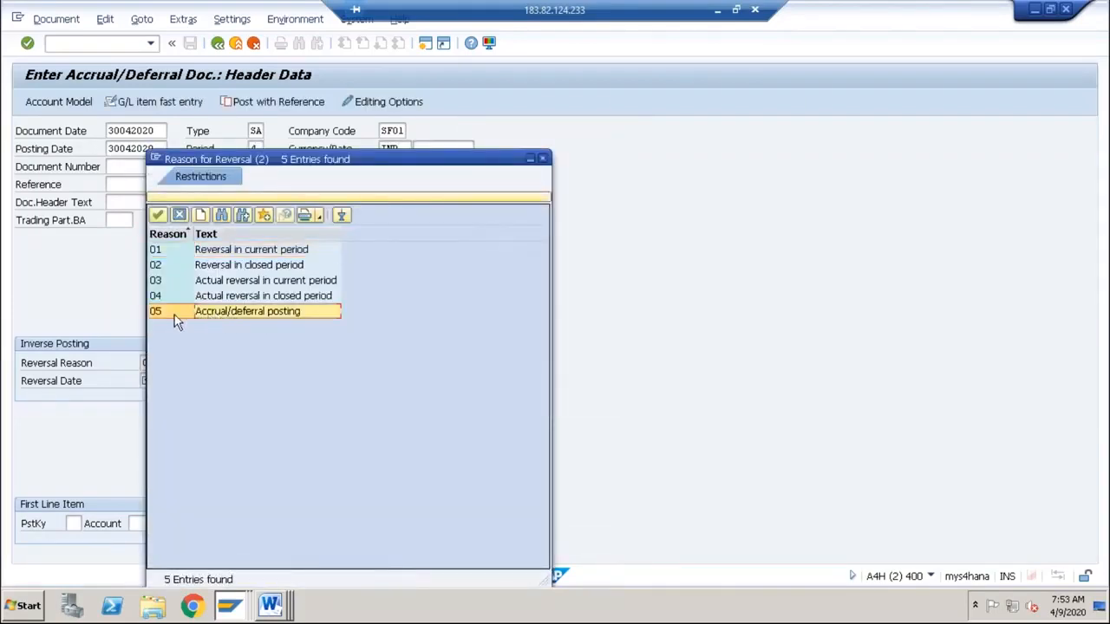
{"action": "double_click", "coordinate": [251, 314]}
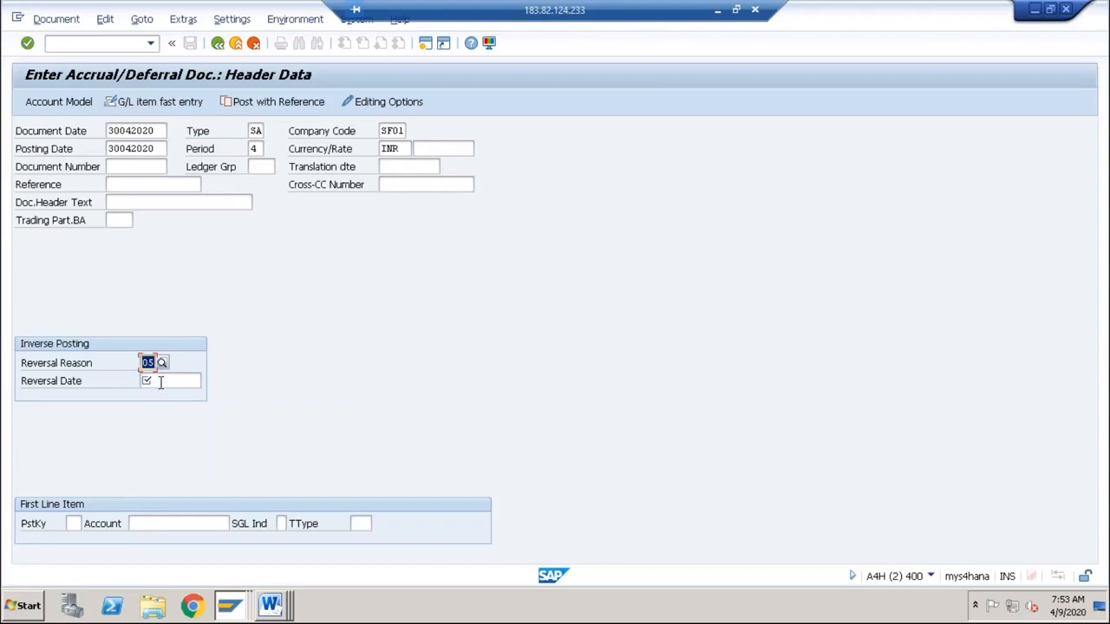
Step: Look up the reversal day in the Word document and set the SAP reversal date to 01052020
{"action": "left_click", "coordinate": [161, 383]}
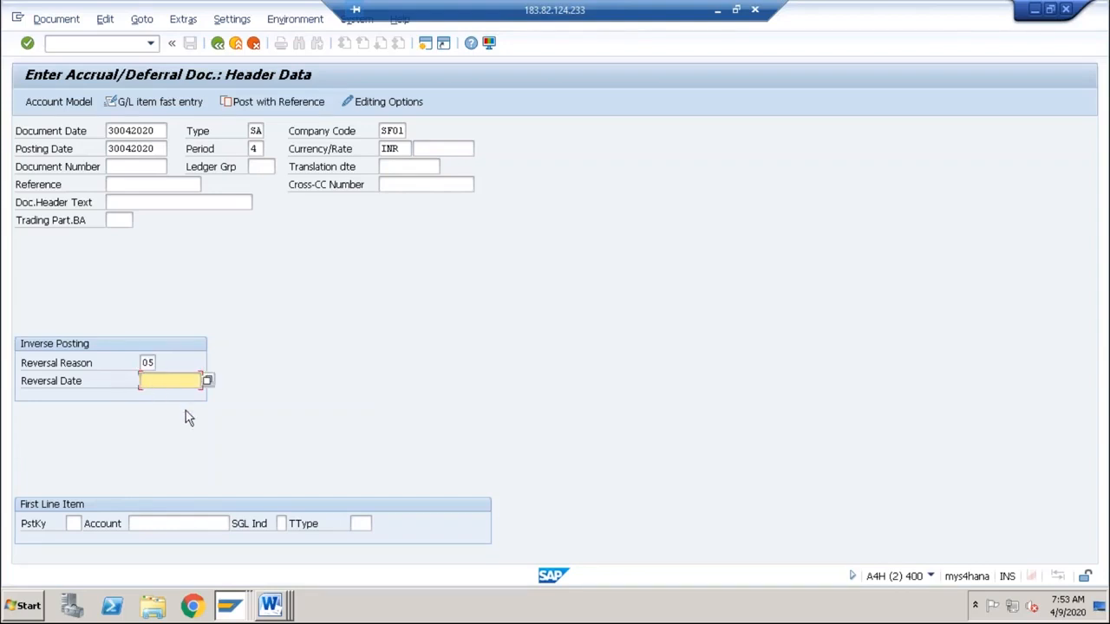
{"action": "key", "text": "alt+Tab"}
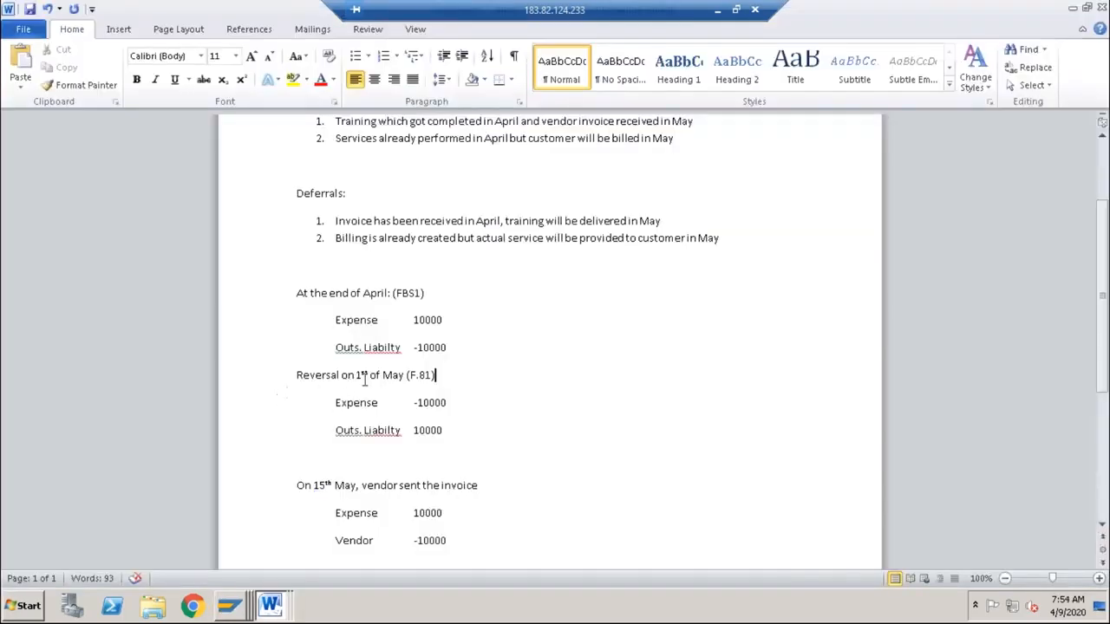
{"action": "left_click_drag", "start_coordinate": [436, 375], "coordinate": [355, 375]}
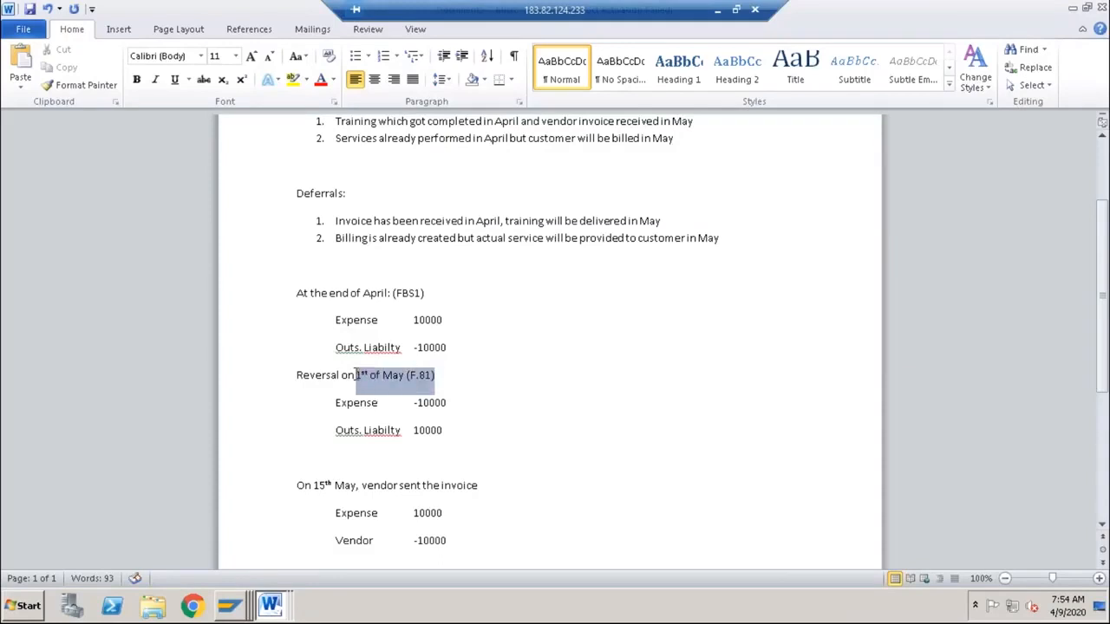
{"action": "key", "text": "alt+Tab"}
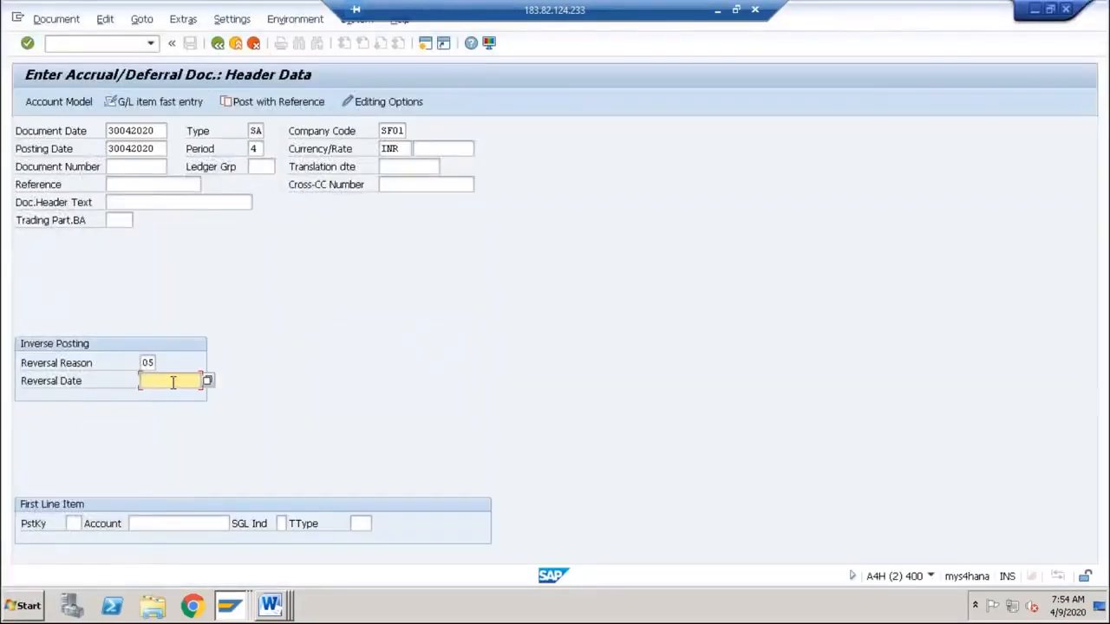
{"action": "type", "text": "01."}
{"action": "key", "text": "BackSpace"}
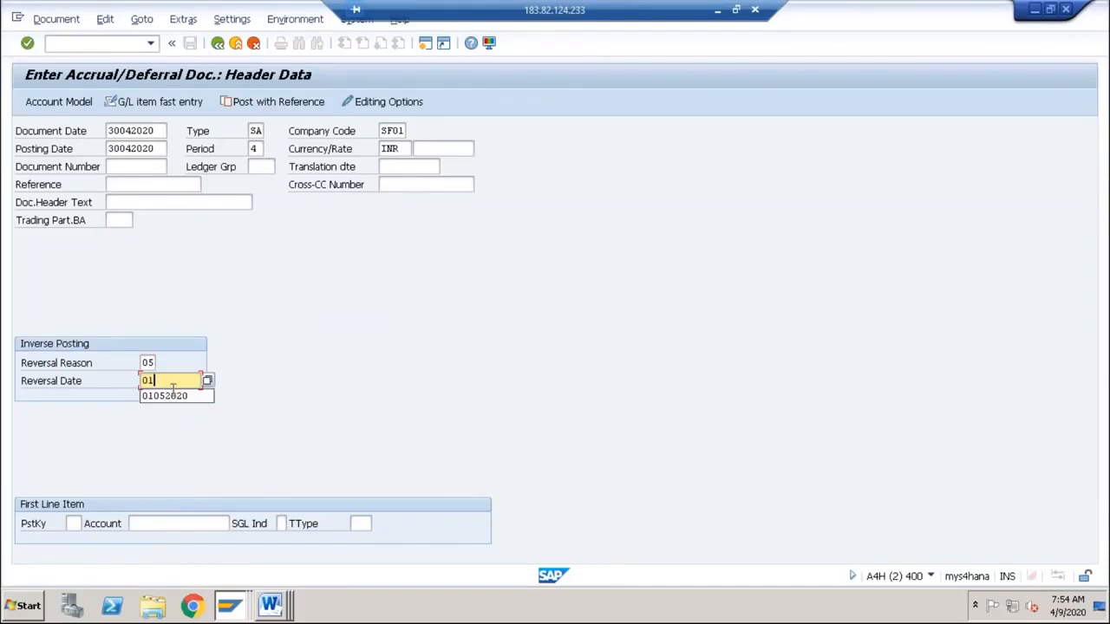
{"action": "left_click", "coordinate": [172, 396]}
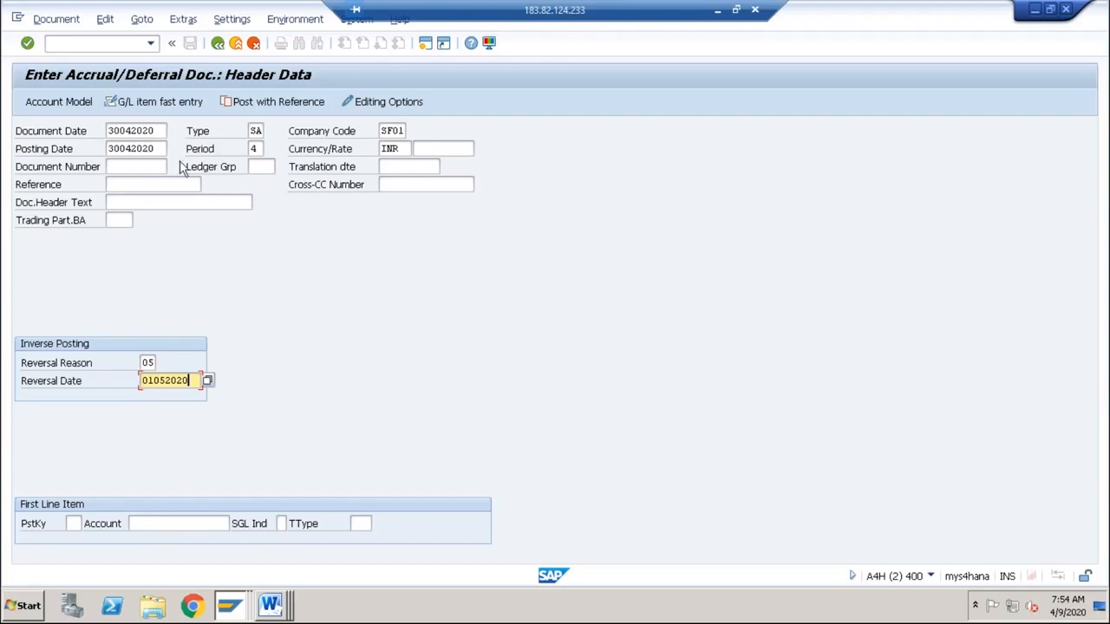
Step: Check the end-of-April entry in the Word document and set the first line item's posting key to 40 in SAP
{"action": "key", "text": "alt+Tab"}
{"action": "left_click_drag", "start_coordinate": [380, 322], "coordinate": [445, 348]}
{"action": "left_click", "coordinate": [426, 320]}
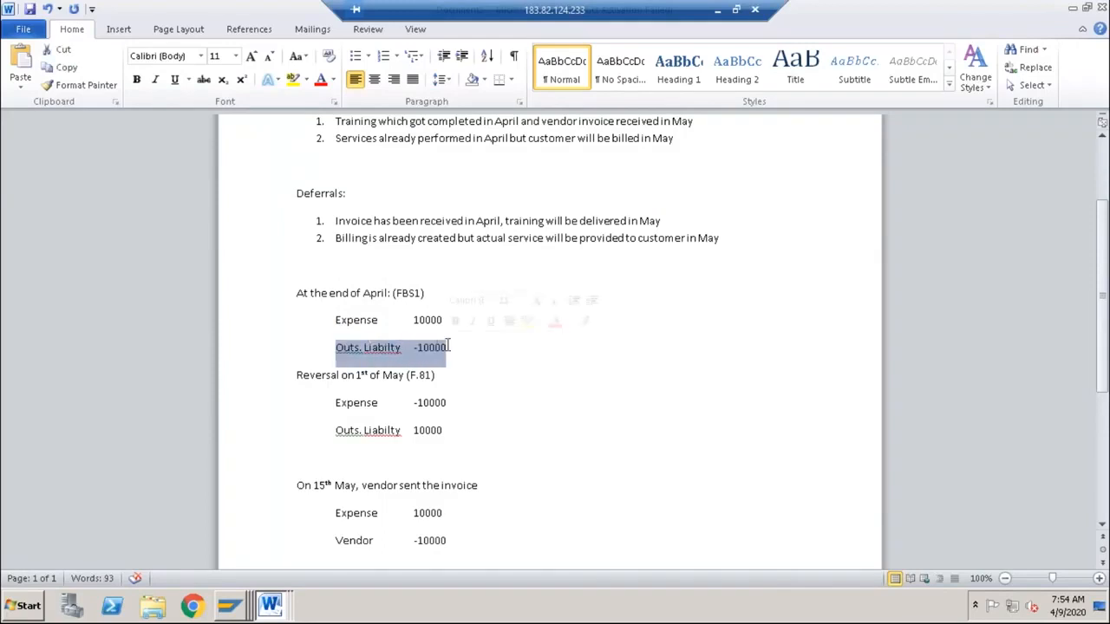
{"action": "key", "text": "alt+Tab"}
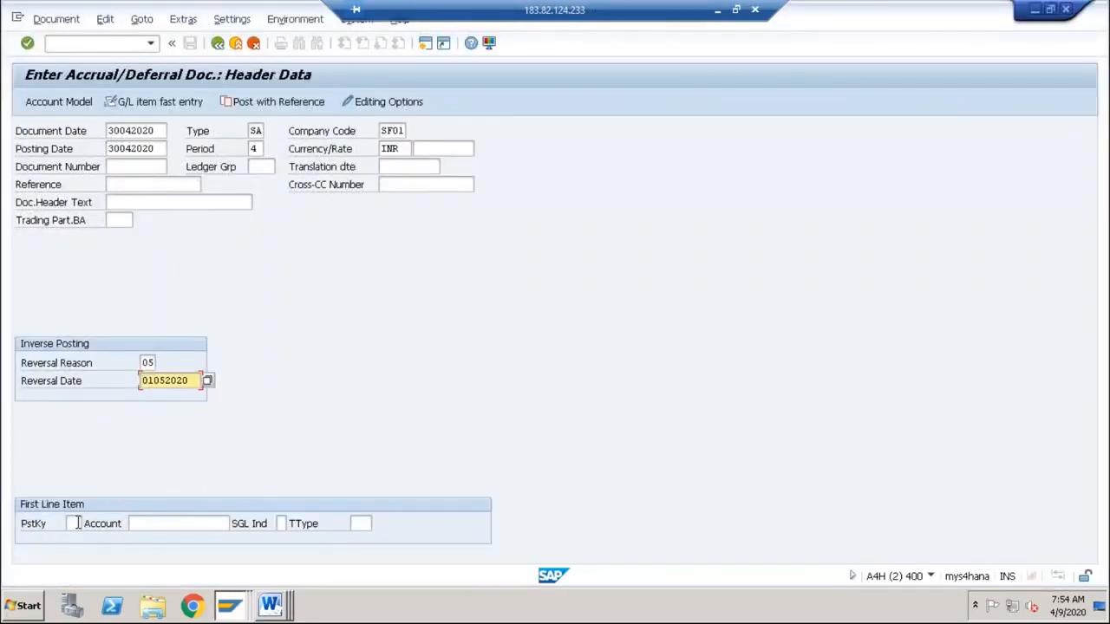
{"action": "left_click", "coordinate": [74, 523]}
{"action": "type", "text": "40"}
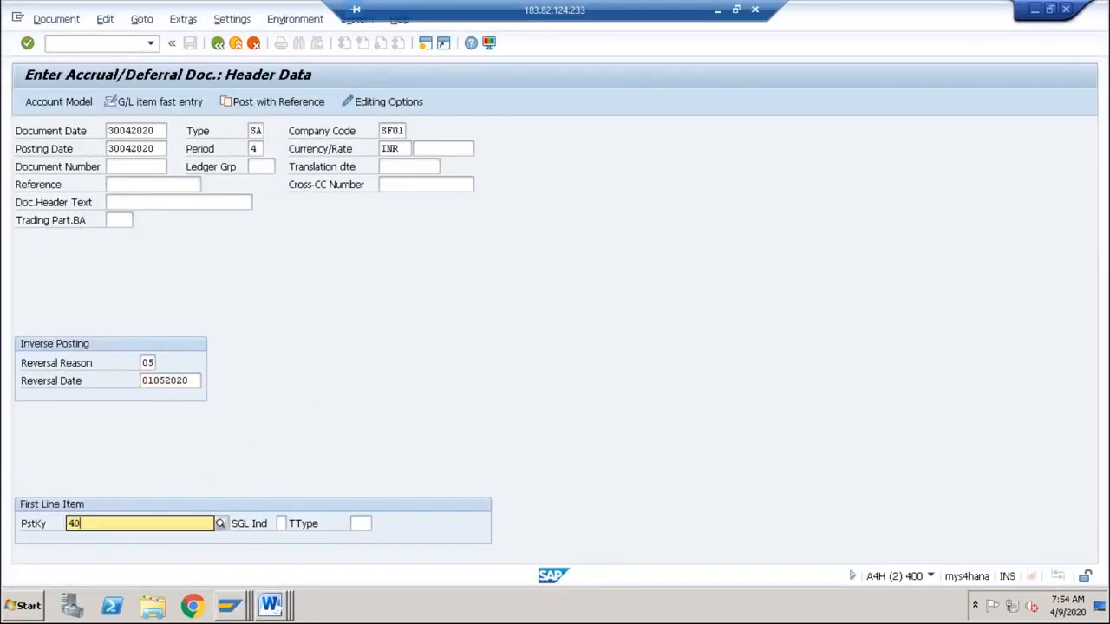
{"action": "key", "text": "Return"}
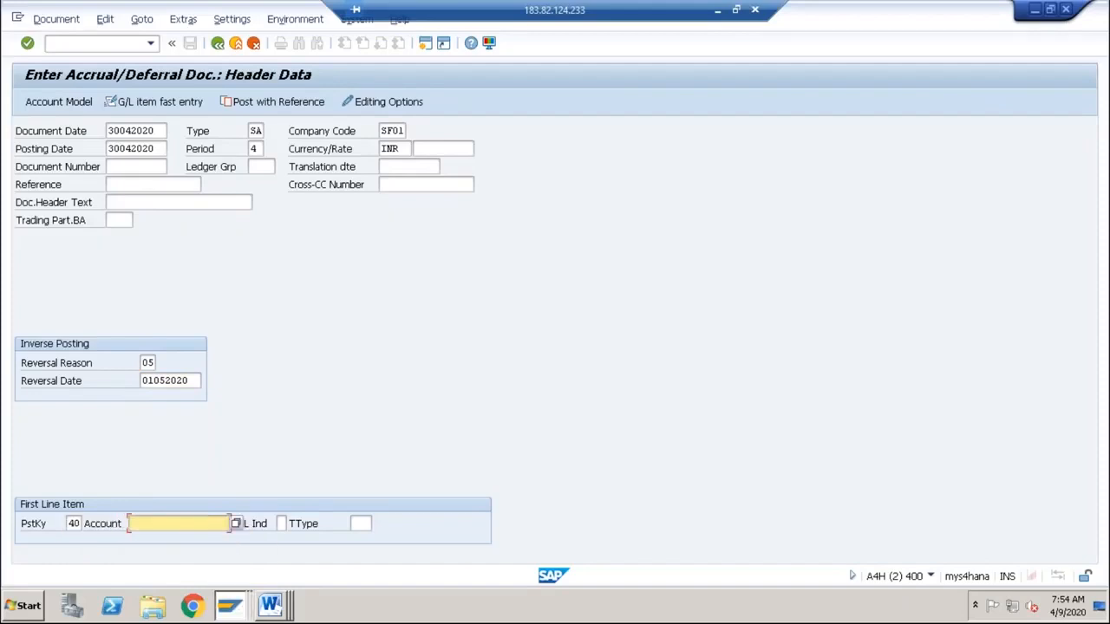
Step: Pick G/L account 4006 (Training Exp) for the first line item and continue to its item details
{"action": "left_click", "coordinate": [235, 524]}
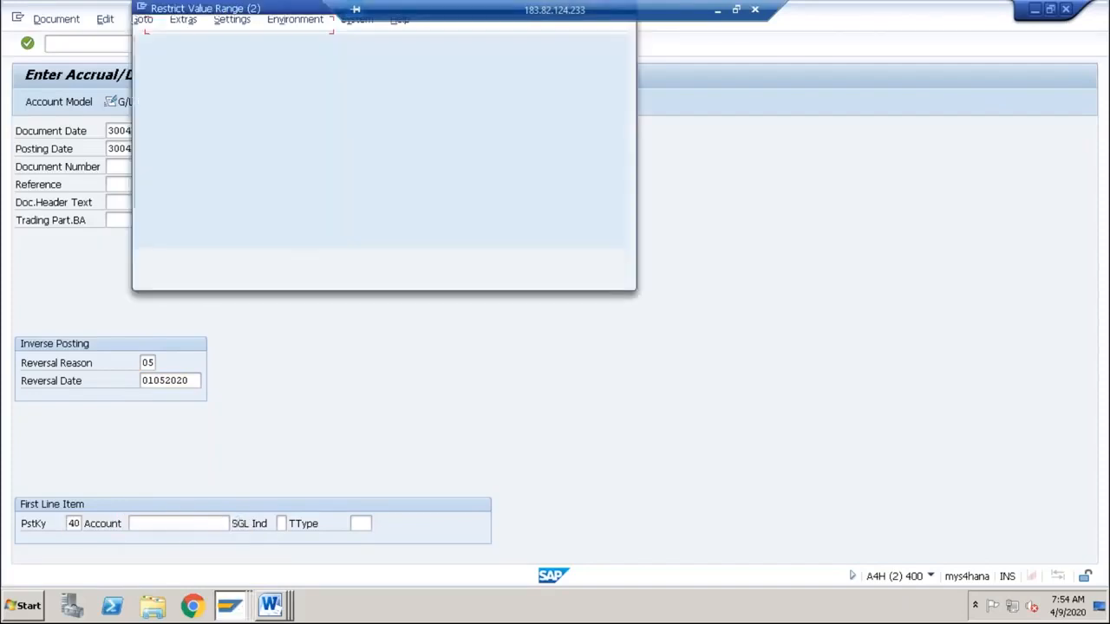
{"action": "left_click", "coordinate": [570, 259]}
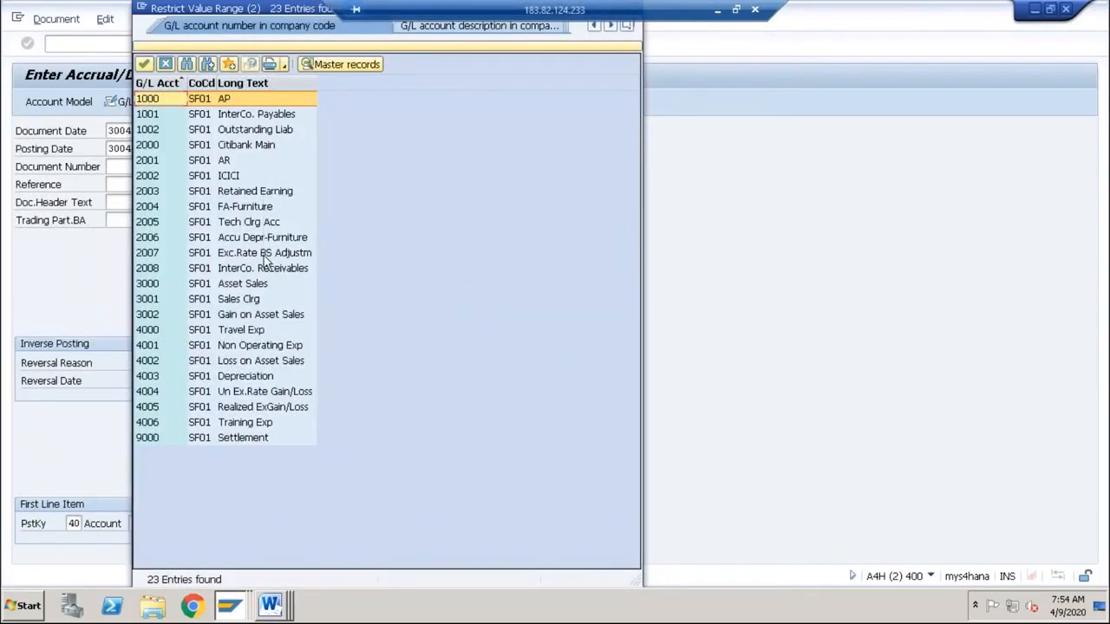
{"action": "left_click", "coordinate": [247, 424]}
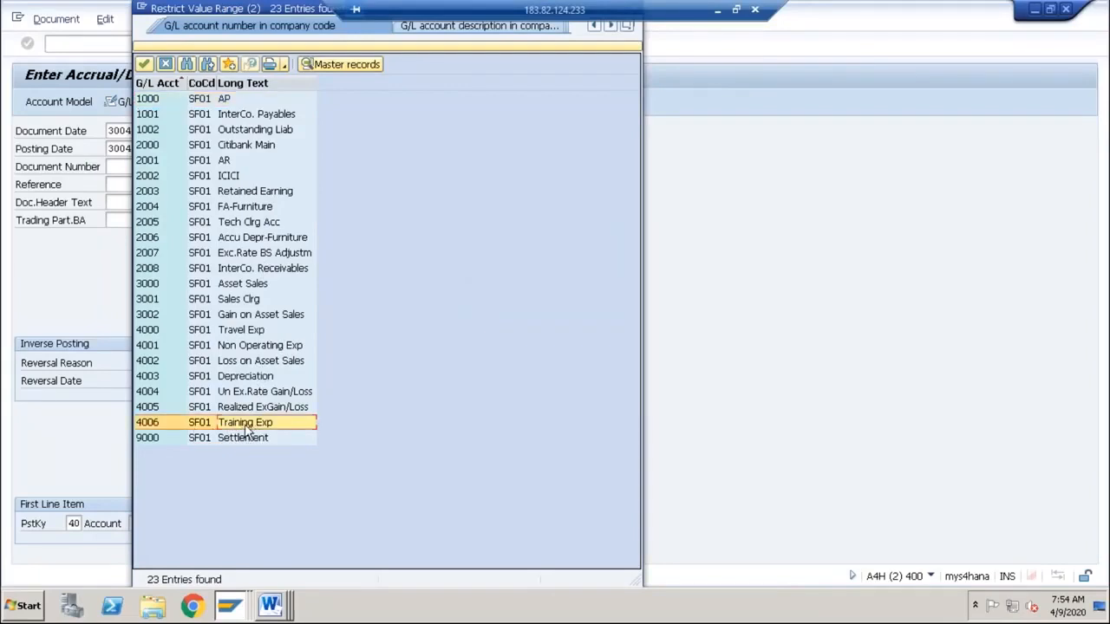
{"action": "double_click", "coordinate": [245, 425]}
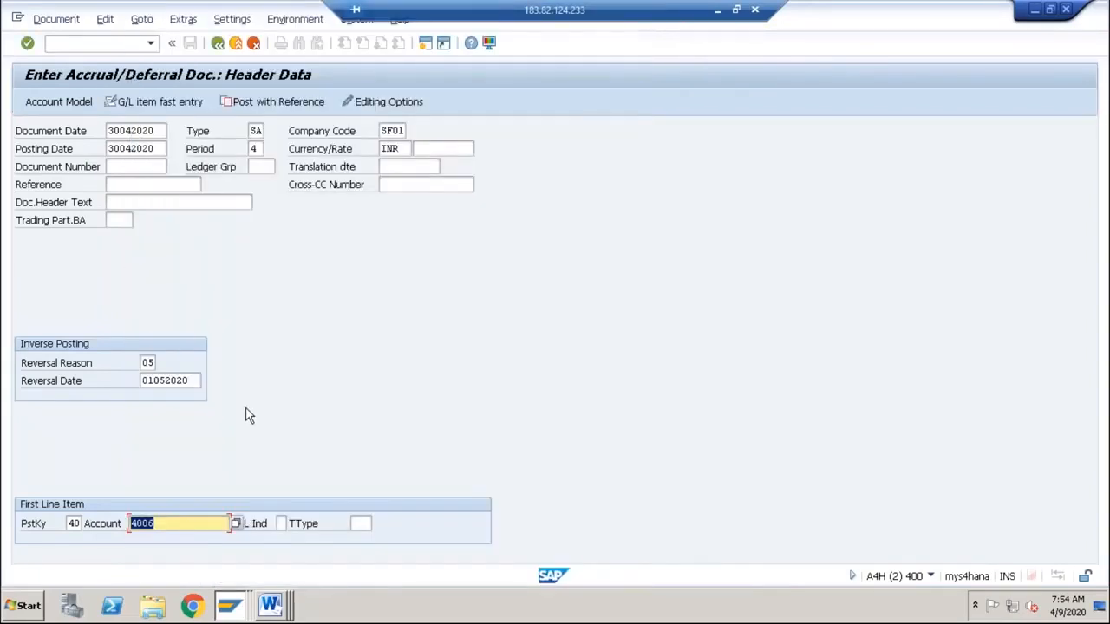
{"action": "key", "text": "Return"}
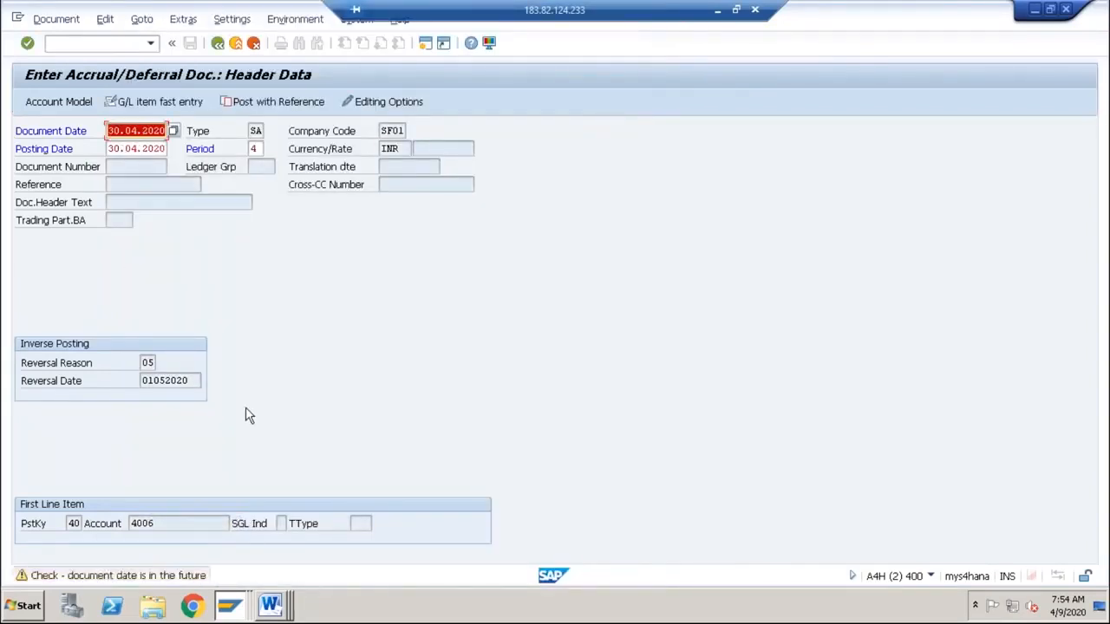
{"action": "key", "text": "Return"}
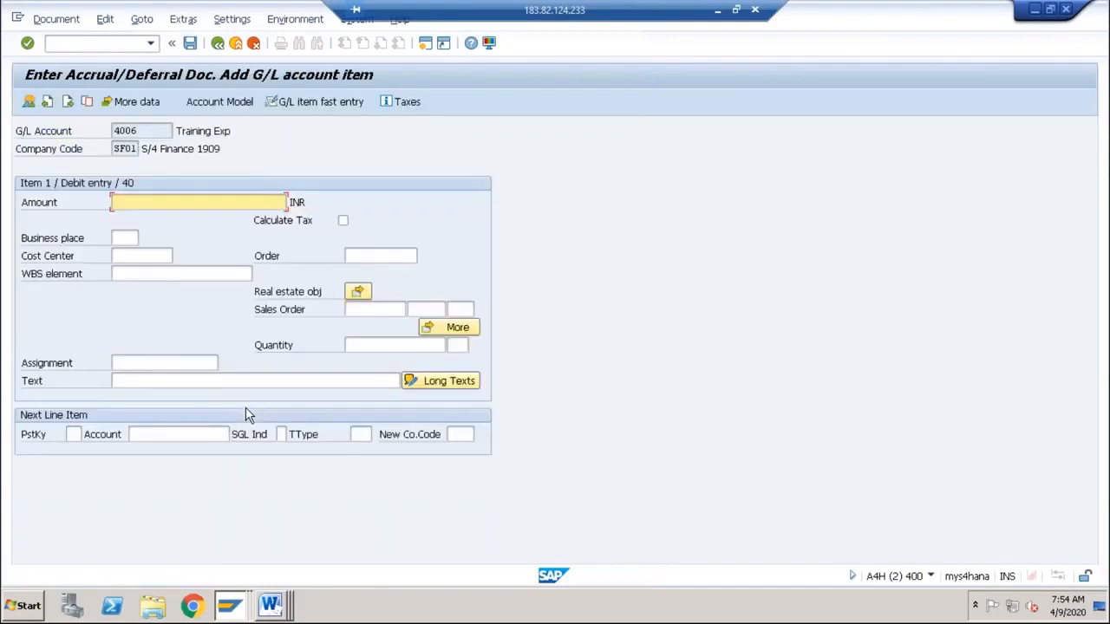
Step: Enter an amount of 10000 INR and cost center SF01-1ADM for the Training Exp debit item
{"action": "type", "text": "10000"}
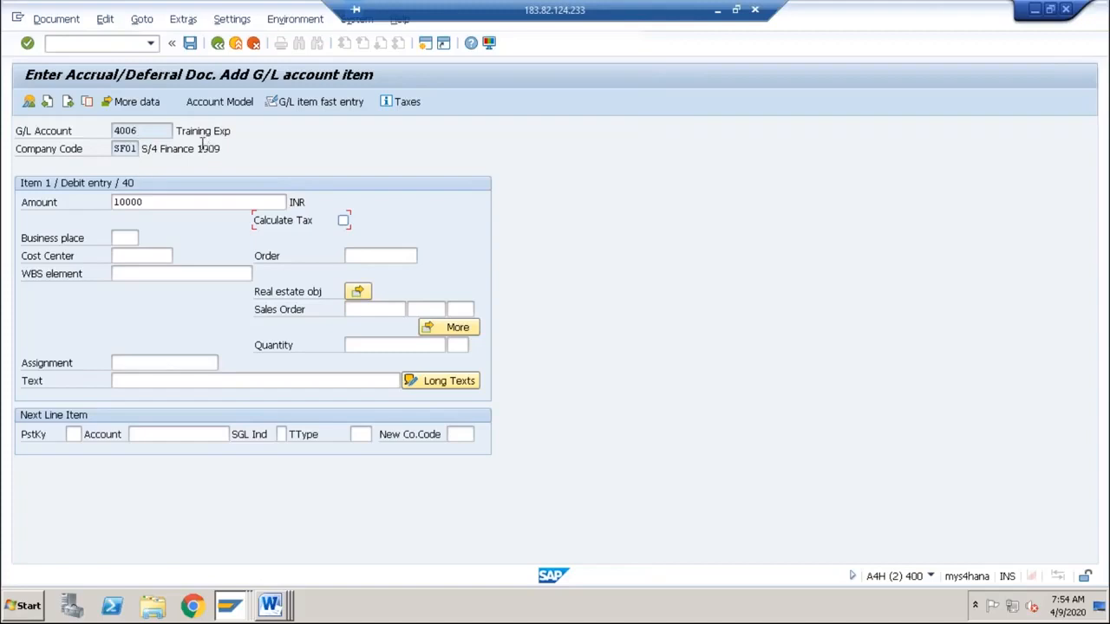
{"action": "left_click", "coordinate": [136, 255]}
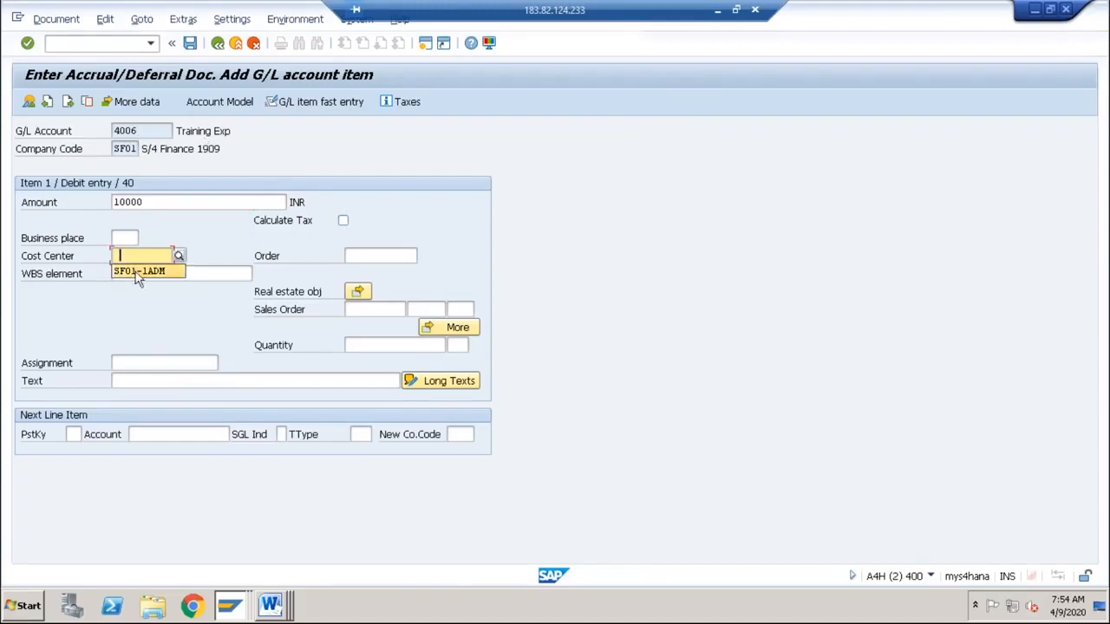
{"action": "left_click", "coordinate": [137, 271]}
{"action": "left_click", "coordinate": [141, 387]}
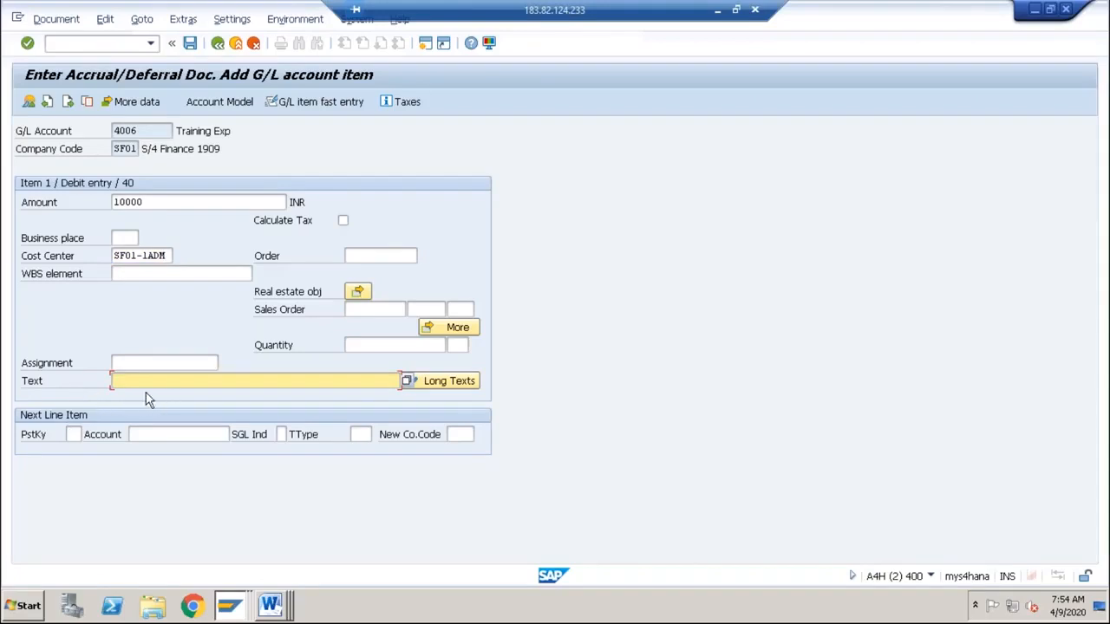
Step: Add the next line item with posting key 50 and G/L account 1002 (Outstanding Liab), and open its item details
{"action": "left_click", "coordinate": [74, 434]}
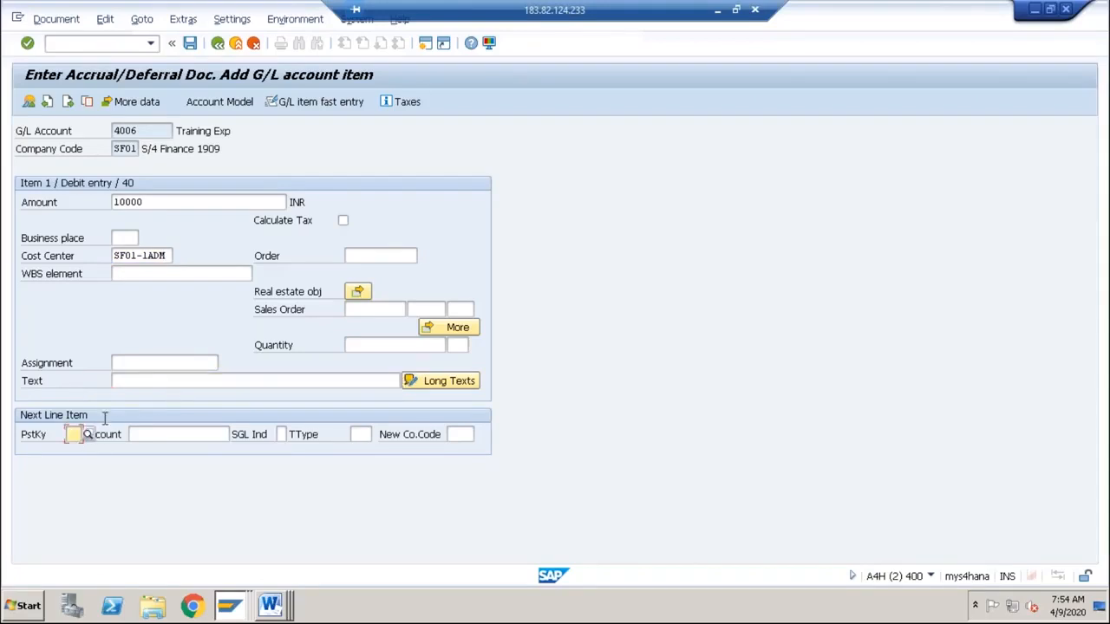
{"action": "type", "text": "50"}
{"action": "key", "text": "Tab"}
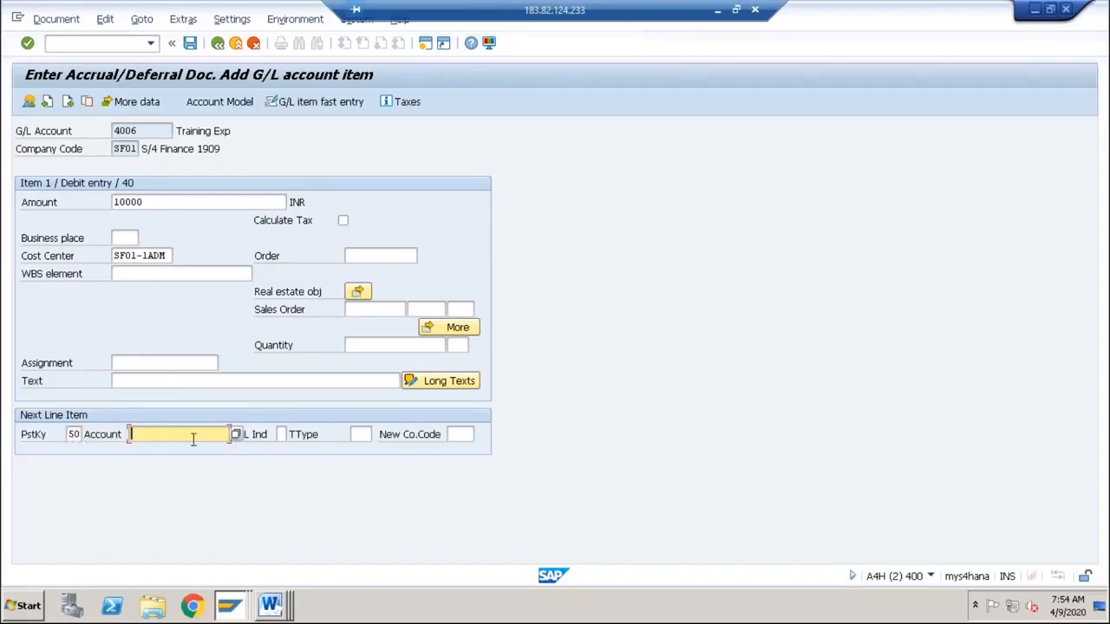
{"action": "left_click", "coordinate": [236, 433]}
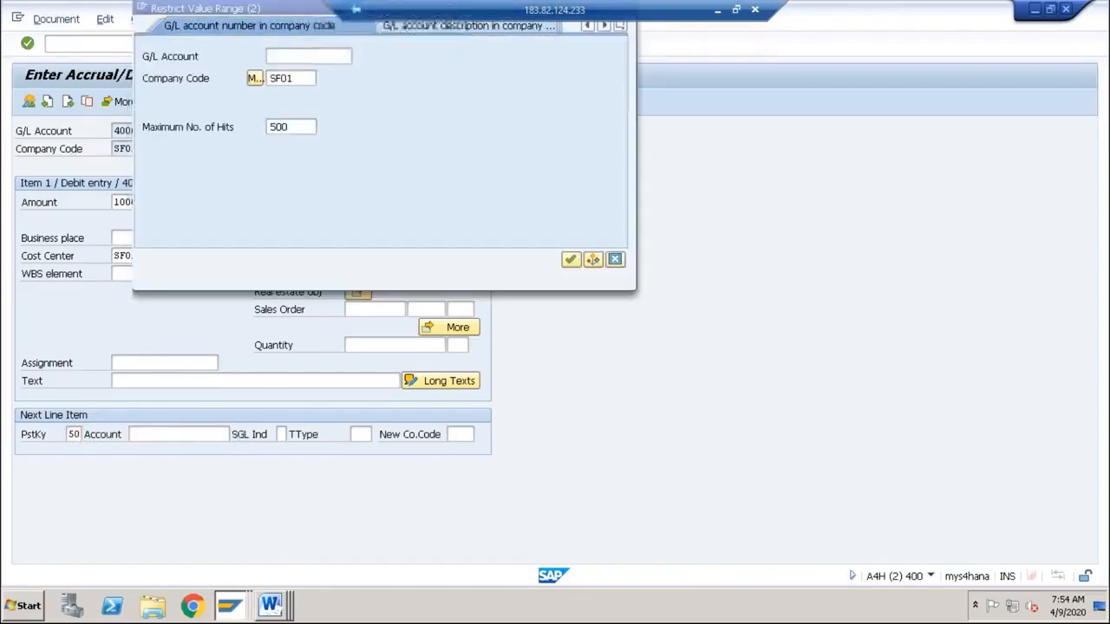
{"action": "left_click", "coordinate": [570, 259]}
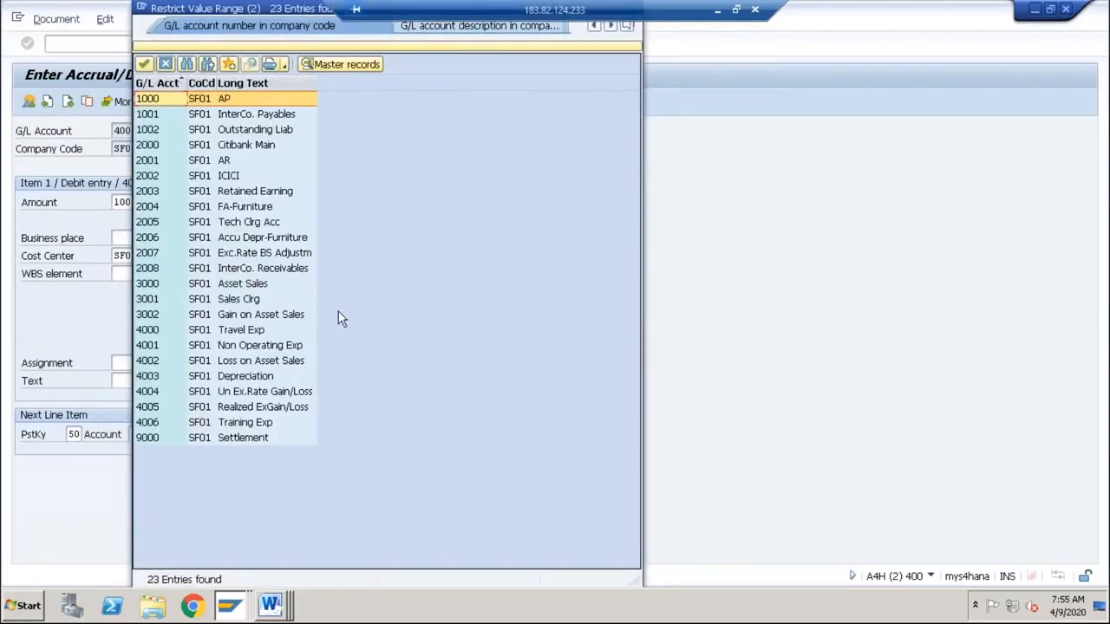
{"action": "left_click", "coordinate": [243, 133]}
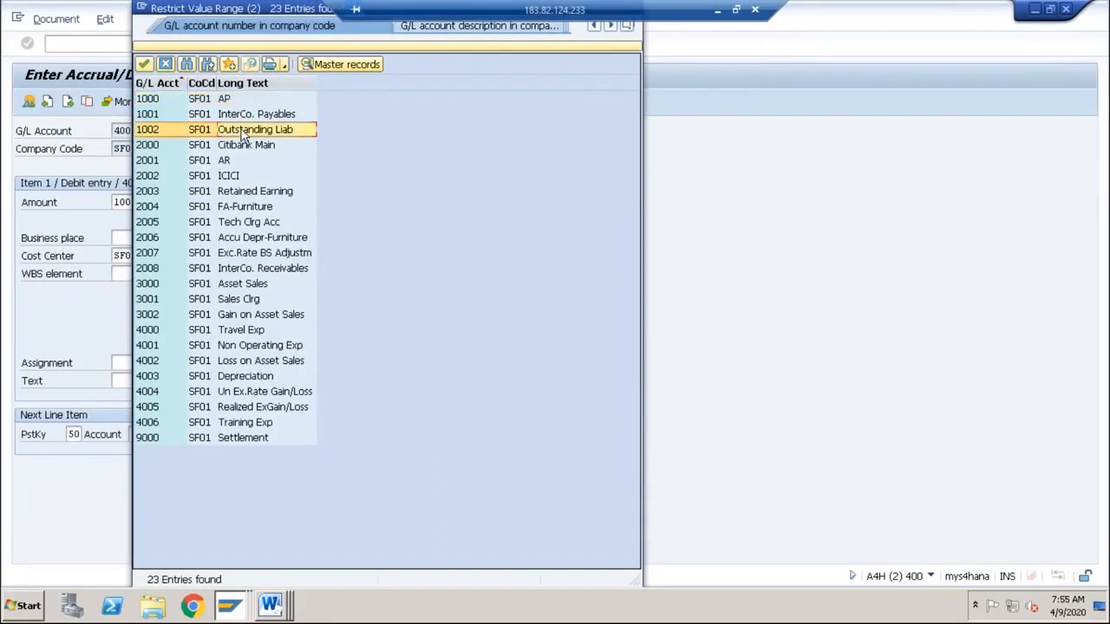
{"action": "double_click", "coordinate": [244, 132]}
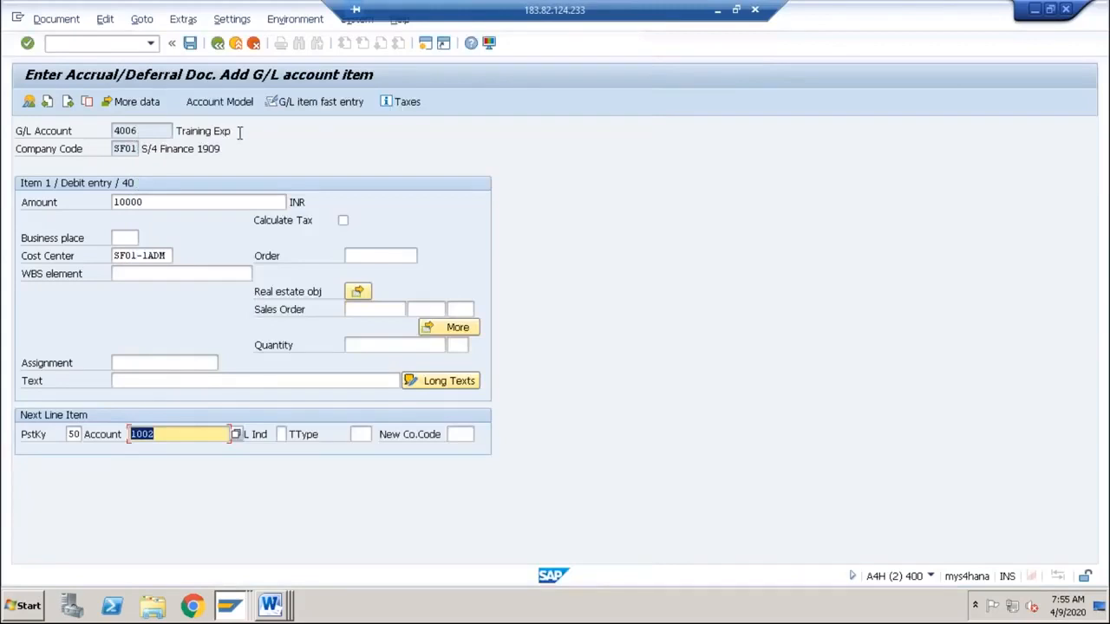
{"action": "key", "text": "Return"}
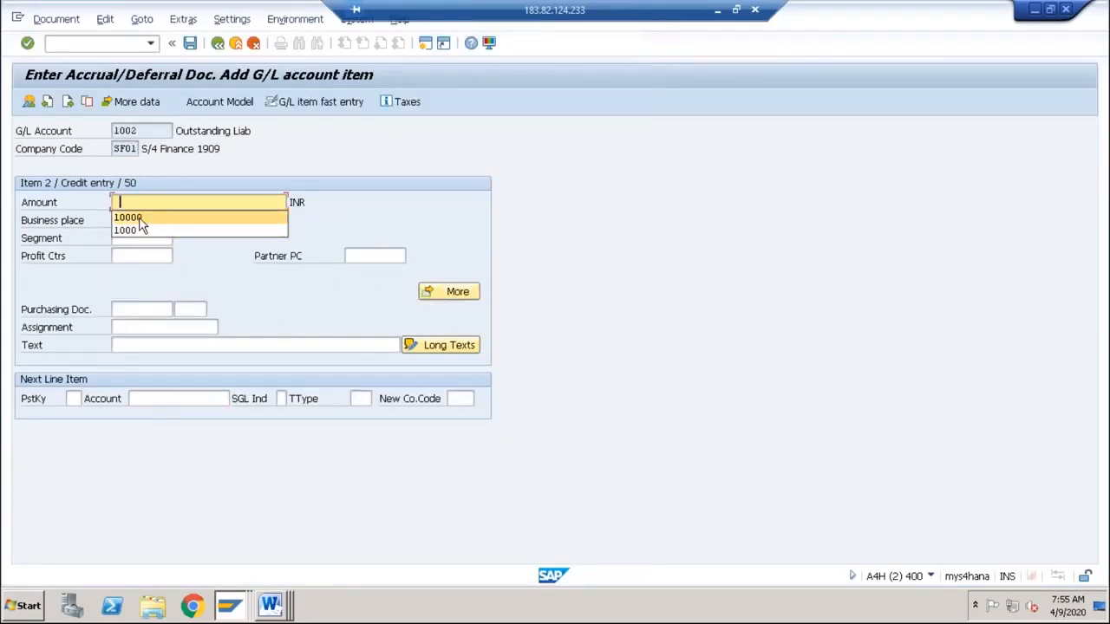
Step: Enter an amount of 10000 INR for the Outstanding Liab credit item and simulate the document
{"action": "left_click", "coordinate": [139, 218]}
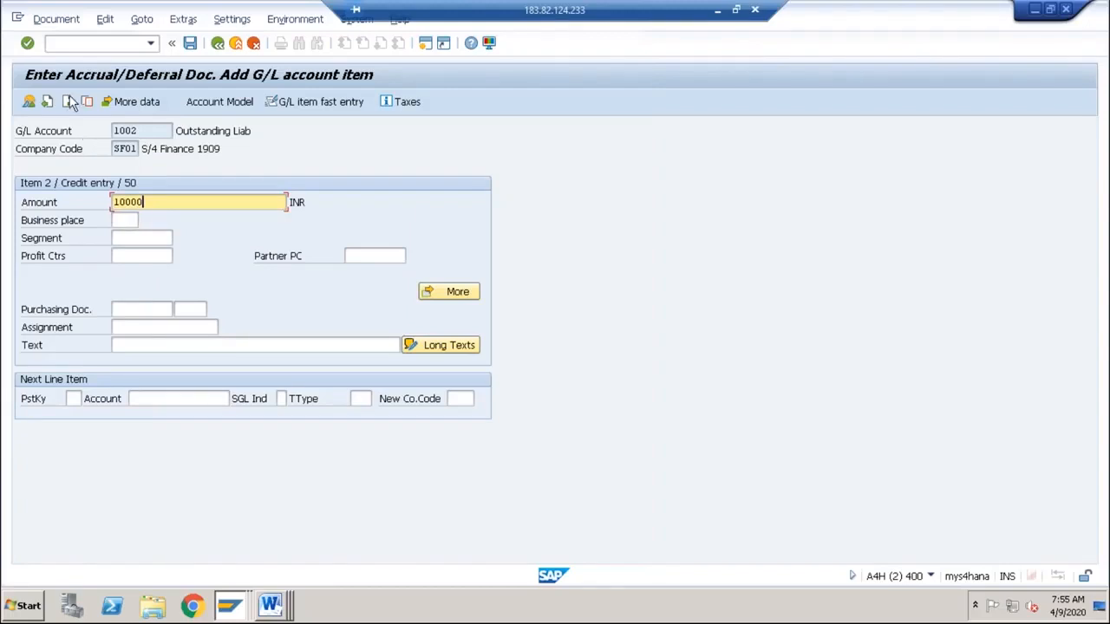
{"action": "left_click", "coordinate": [55, 20]}
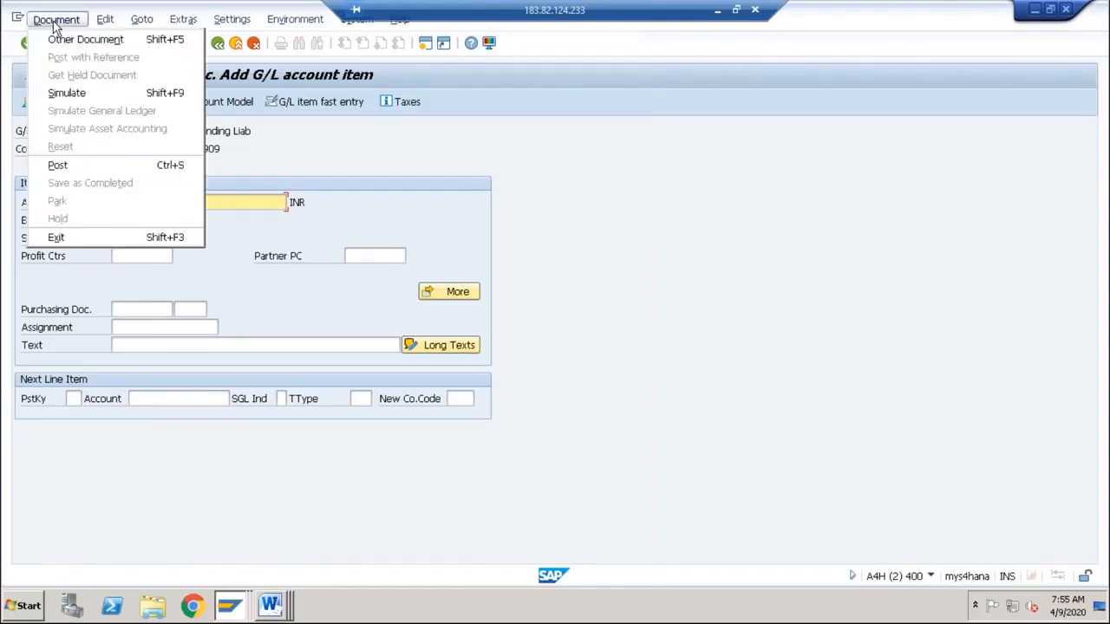
{"action": "left_click", "coordinate": [67, 93]}
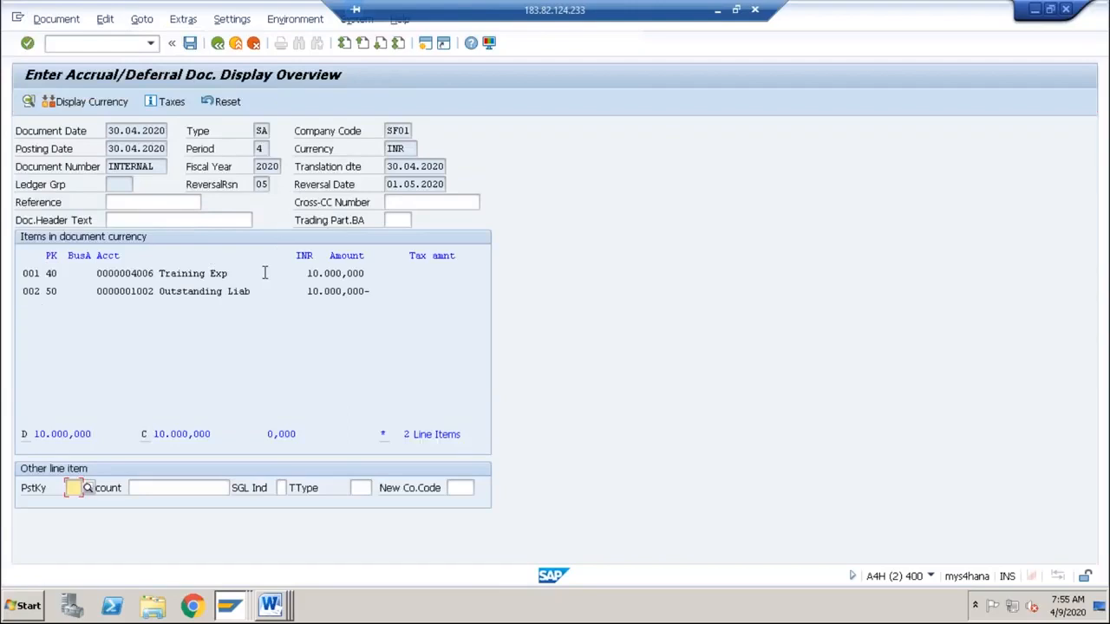
Step: Review the simulated document's dates, Training Exp and Outstanding Liab line items, reversal reason and reversal date
{"action": "left_click", "coordinate": [142, 133]}
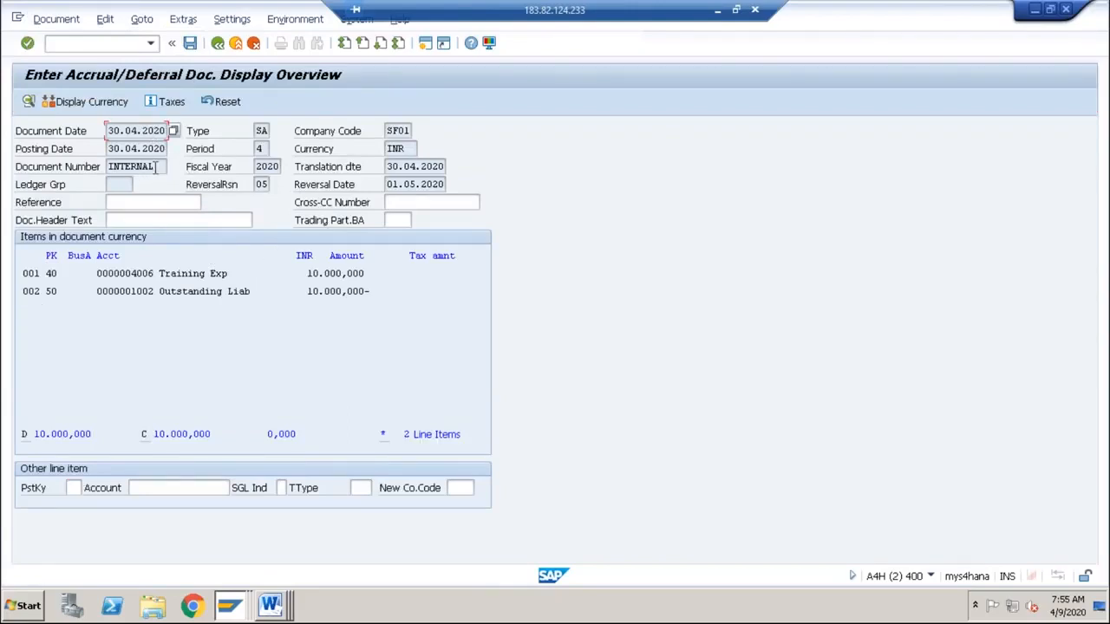
{"action": "left_click", "coordinate": [160, 274]}
{"action": "left_click_drag", "start_coordinate": [159, 274], "coordinate": [229, 274]}
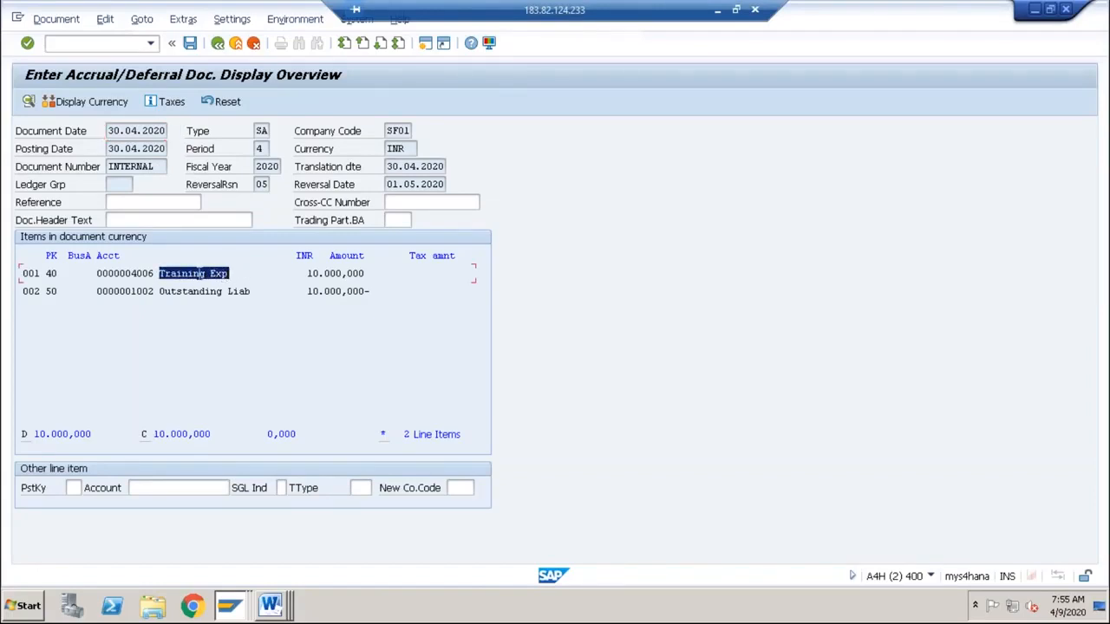
{"action": "left_click_drag", "start_coordinate": [308, 273], "coordinate": [367, 273]}
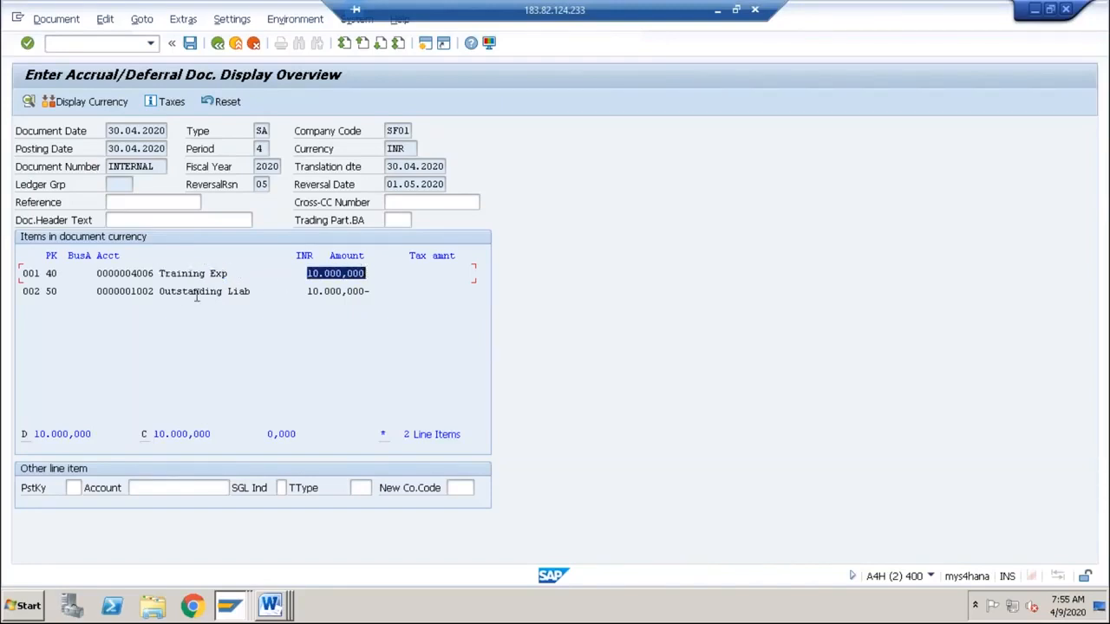
{"action": "left_click_drag", "start_coordinate": [159, 293], "coordinate": [253, 292]}
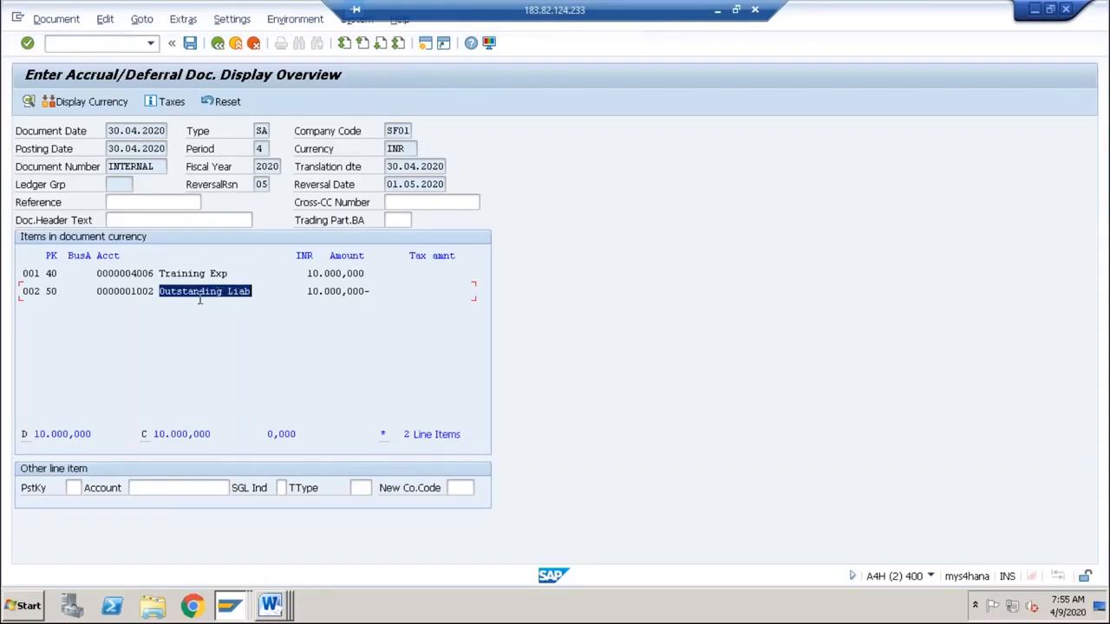
{"action": "left_click", "coordinate": [215, 288]}
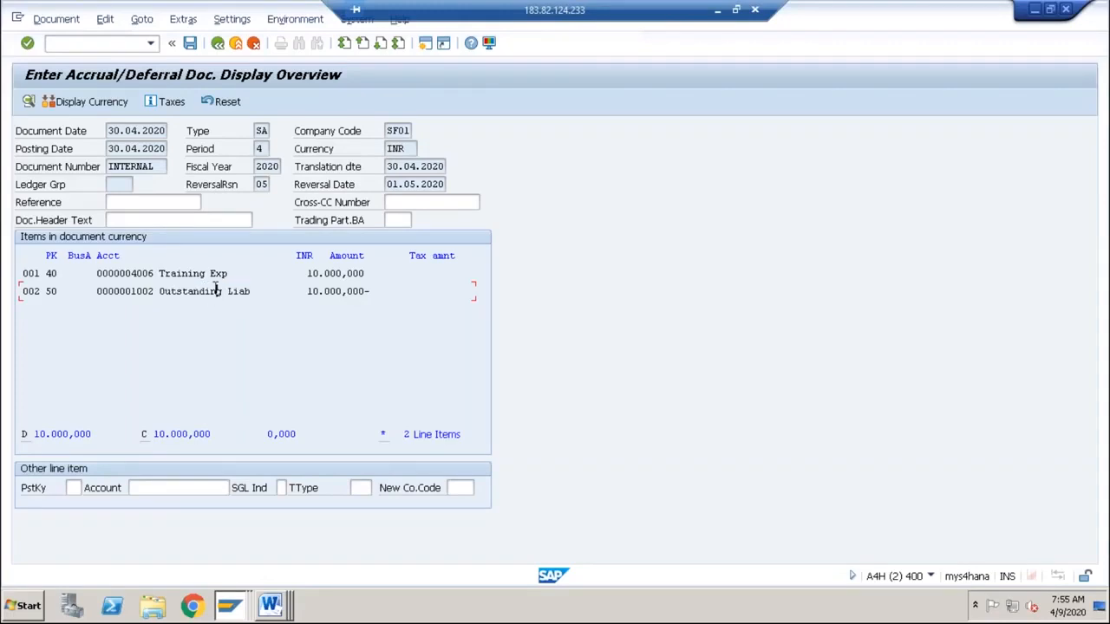
{"action": "left_click_drag", "start_coordinate": [251, 291], "coordinate": [159, 296]}
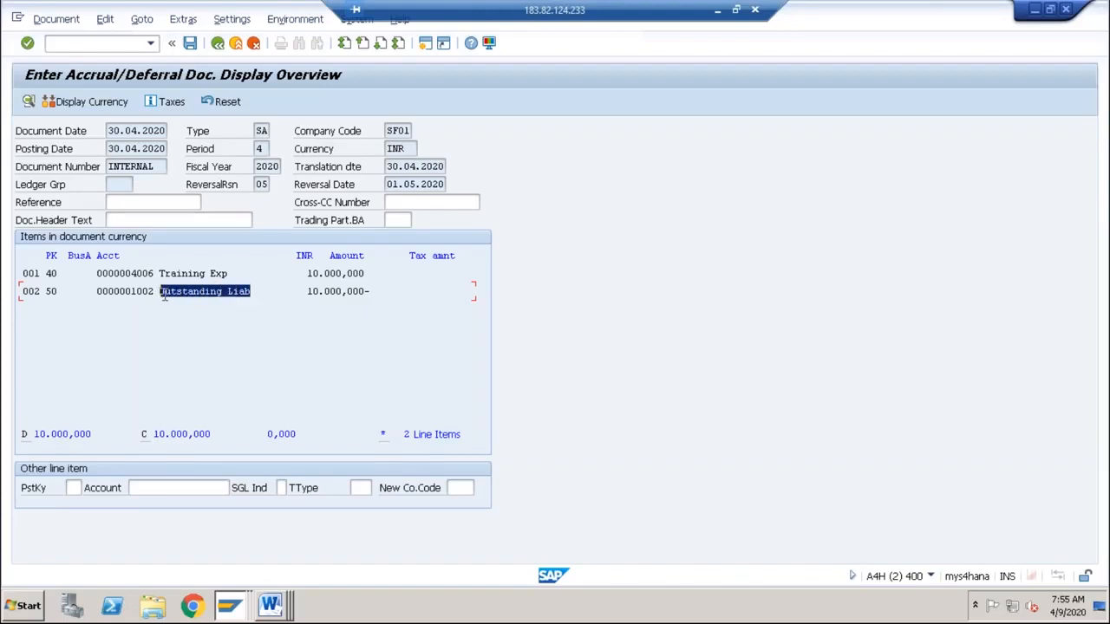
{"action": "left_click", "coordinate": [260, 186]}
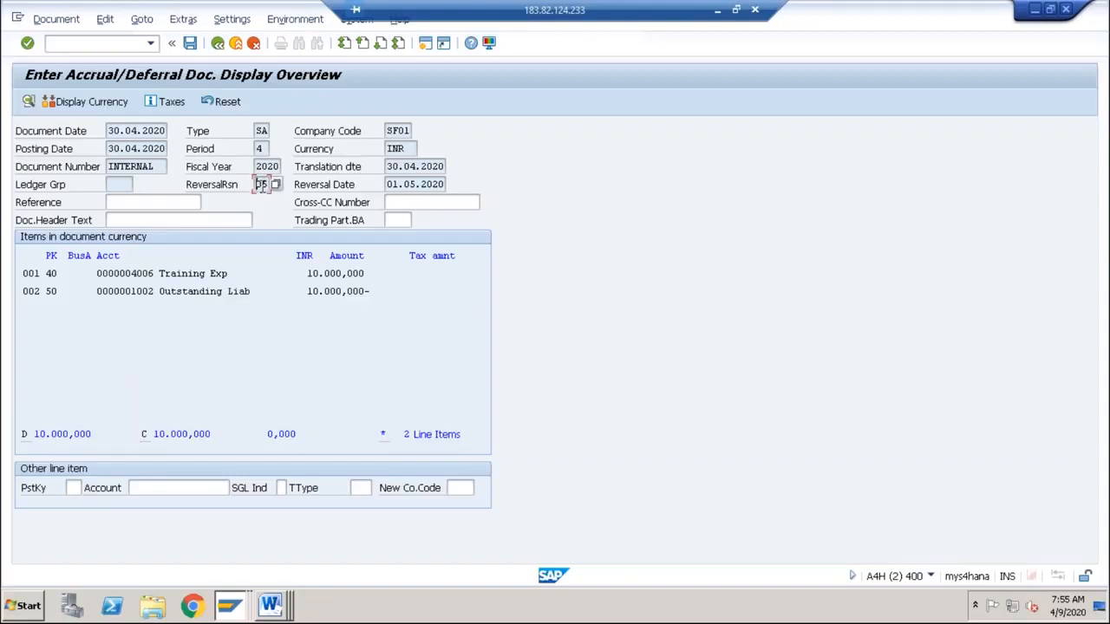
{"action": "left_click", "coordinate": [390, 186]}
{"action": "left_click_drag", "start_coordinate": [388, 186], "coordinate": [450, 184]}
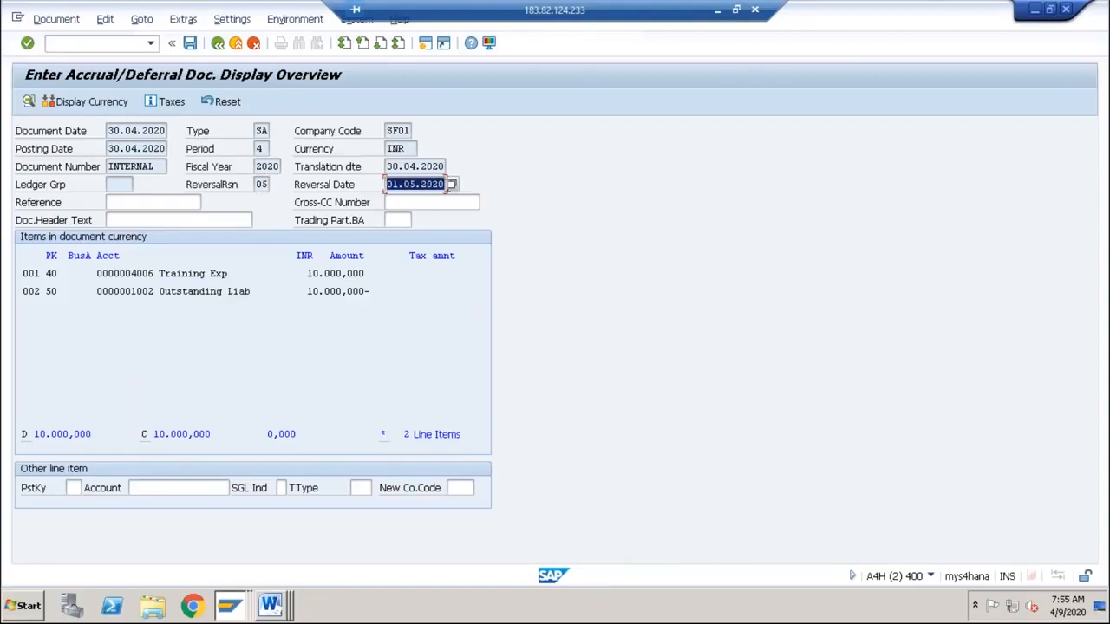
Step: Post the accrual document and display the posted document
{"action": "left_click", "coordinate": [190, 44]}
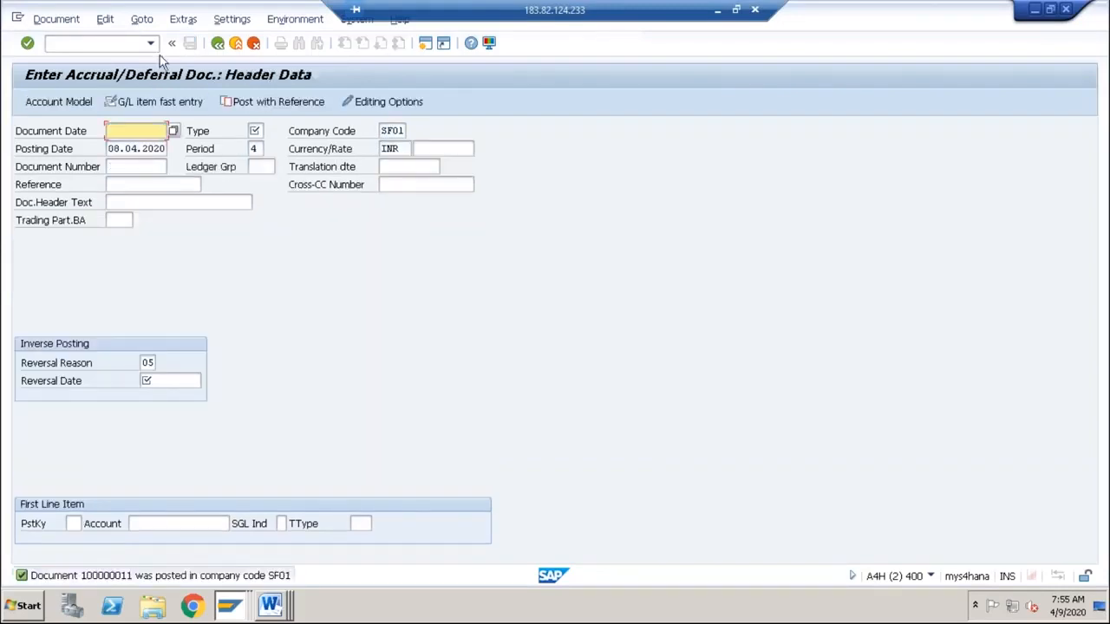
{"action": "left_click", "coordinate": [54, 23]}
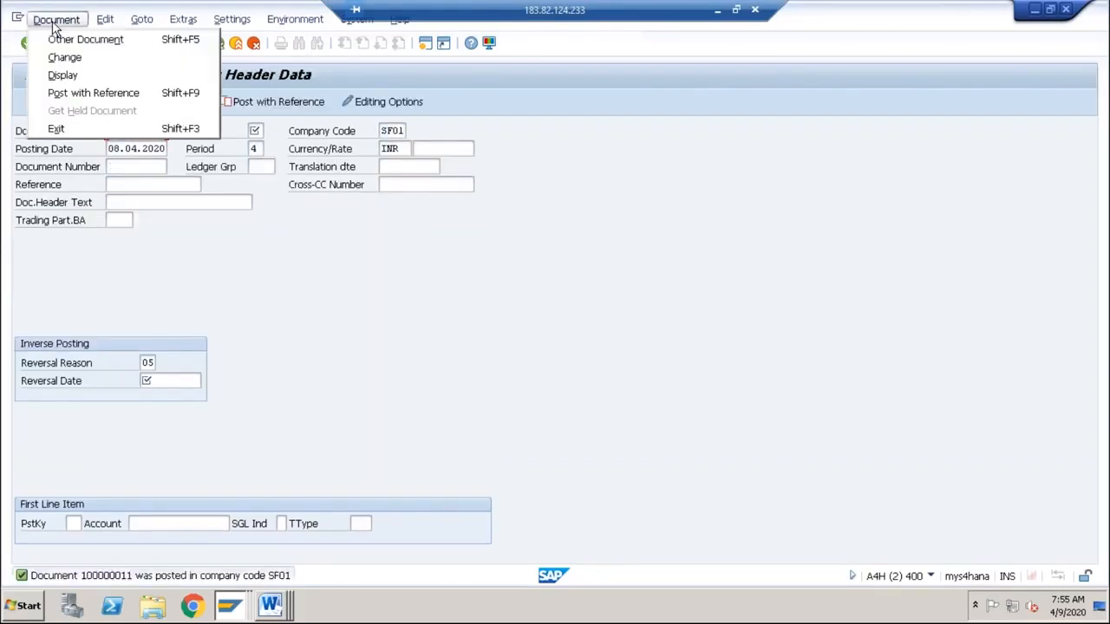
{"action": "left_click", "coordinate": [62, 75]}
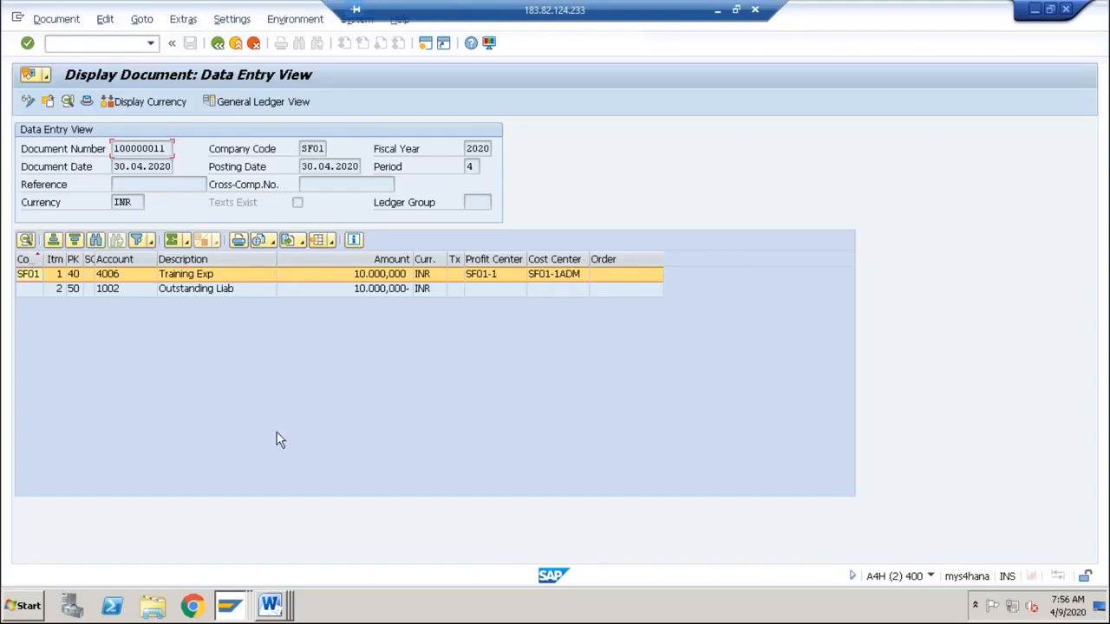
Step: Switch to the Word notes and check the 1st of May reversal heading and its transaction code
{"action": "left_click", "coordinate": [271, 605]}
{"action": "left_click", "coordinate": [280, 568]}
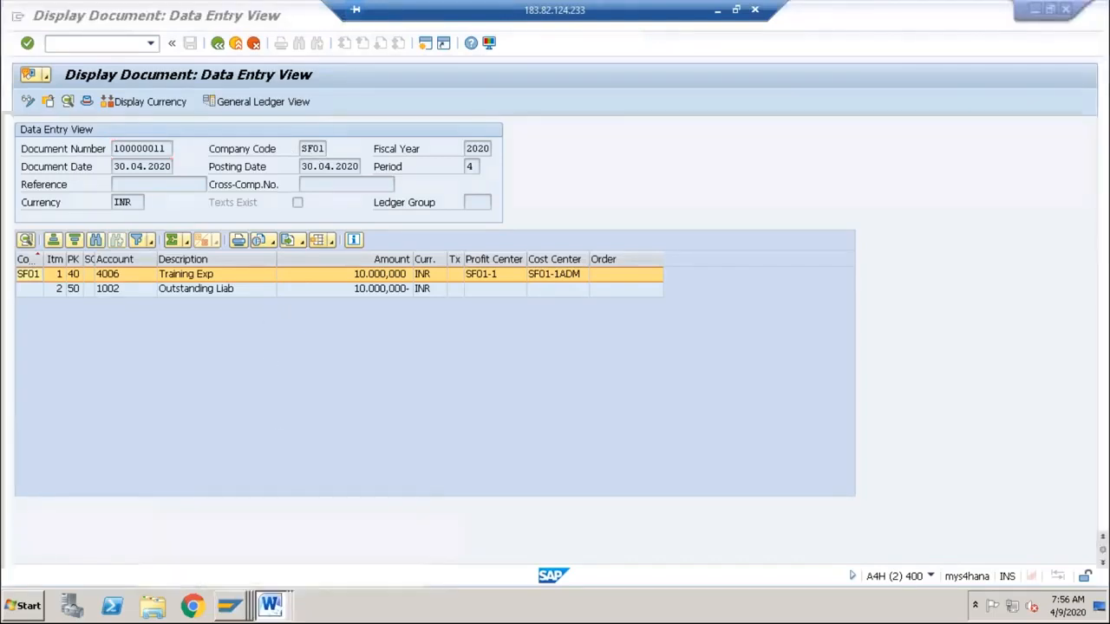
{"action": "left_click", "coordinate": [398, 378]}
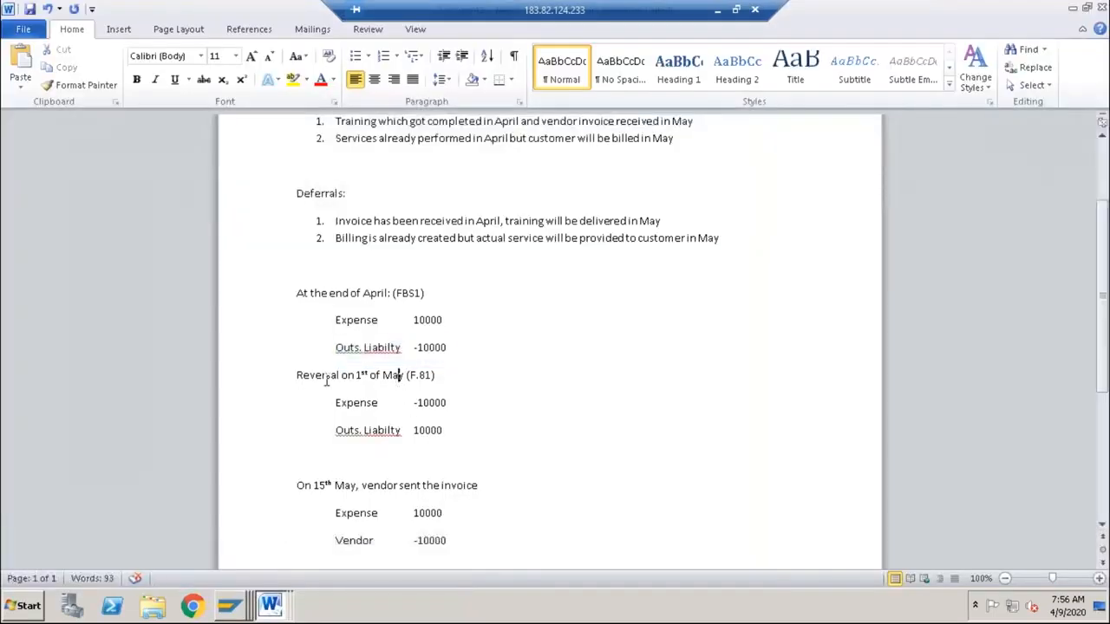
{"action": "left_click_drag", "start_coordinate": [296, 374], "coordinate": [443, 374]}
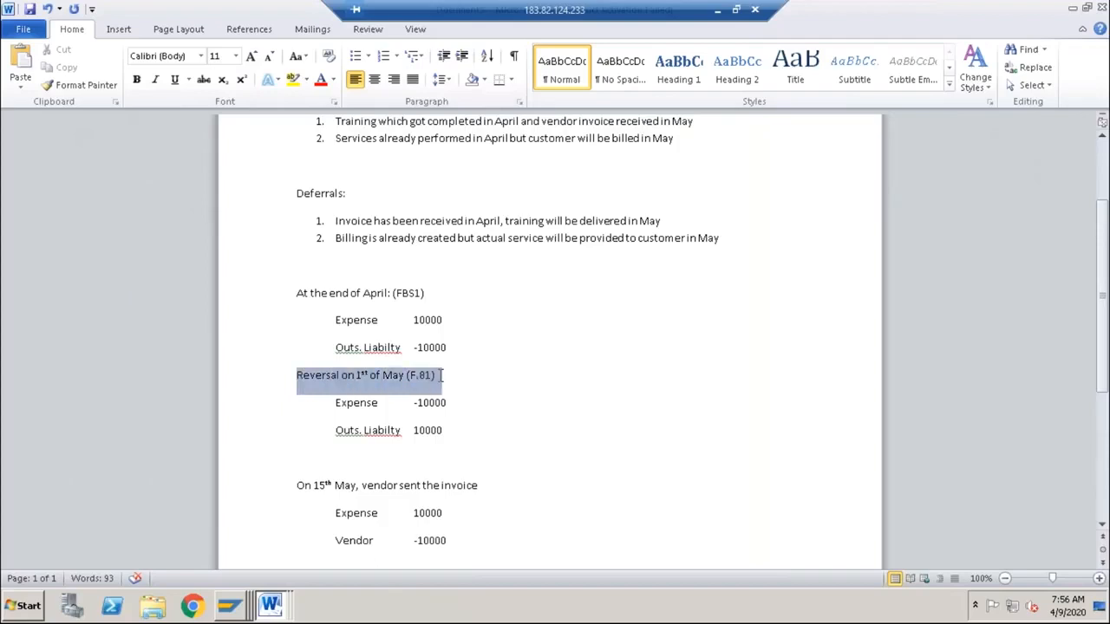
{"action": "left_click", "coordinate": [415, 375]}
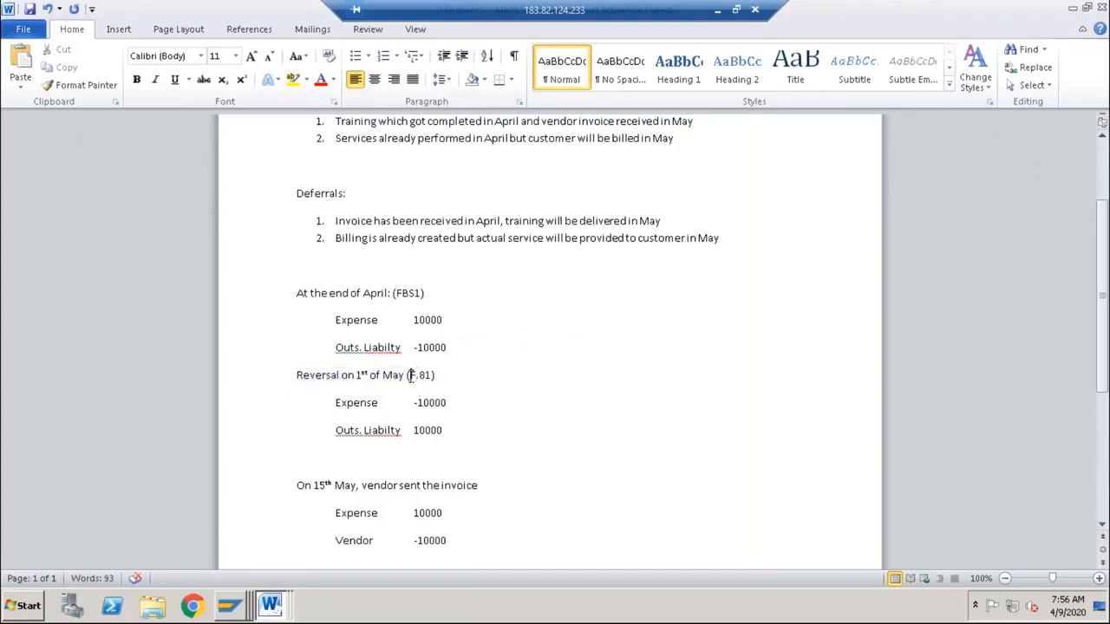
{"action": "left_click_drag", "start_coordinate": [410, 375], "coordinate": [431, 376]}
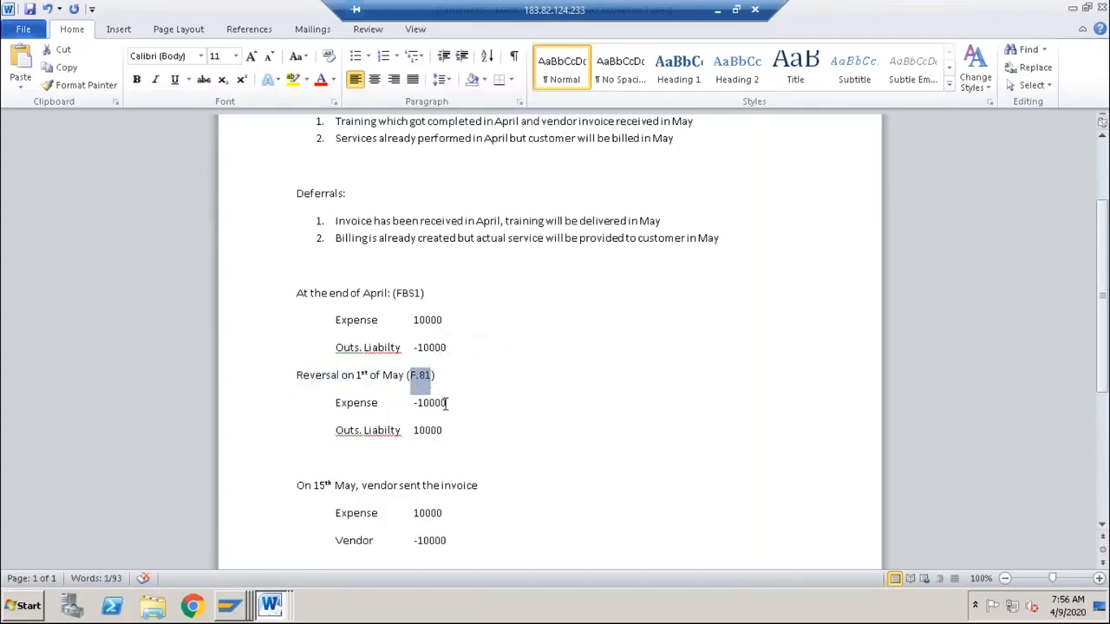
Step: Switch to the SAP session showing Fiscal Years in the Accrual Engine and start transaction F.81 there
{"action": "right_click", "coordinate": [230, 606]}
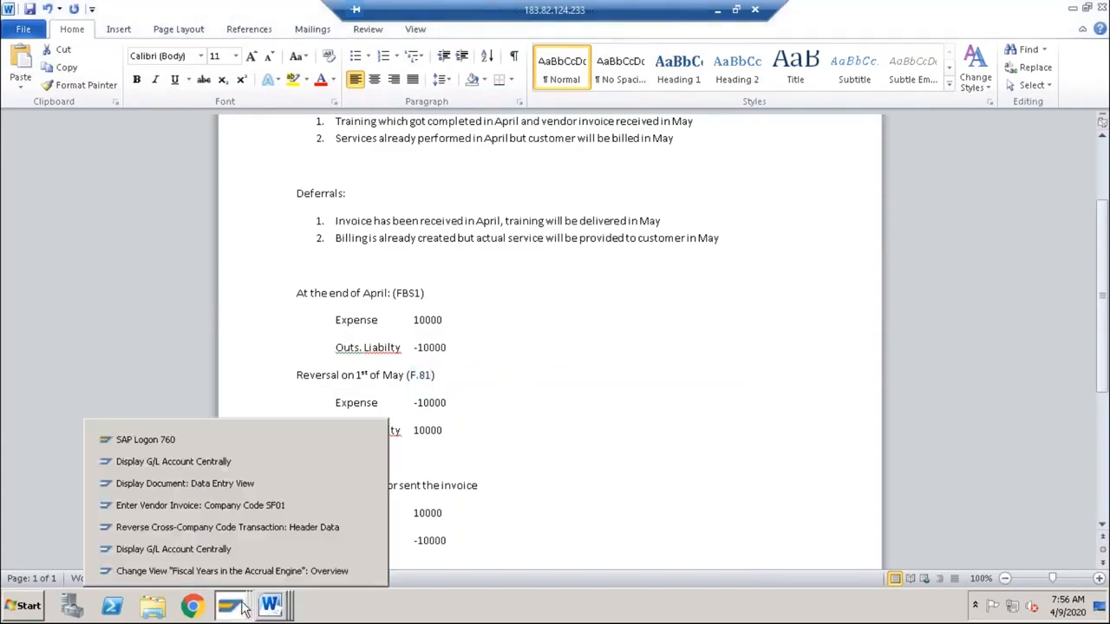
{"action": "left_click", "coordinate": [207, 571]}
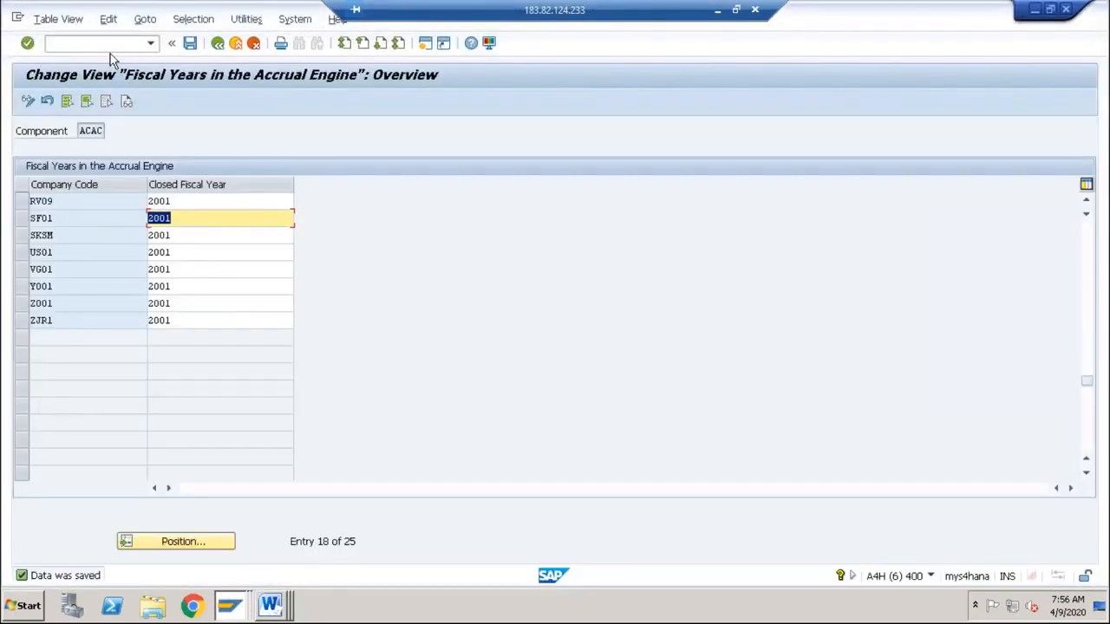
{"action": "left_click", "coordinate": [108, 43]}
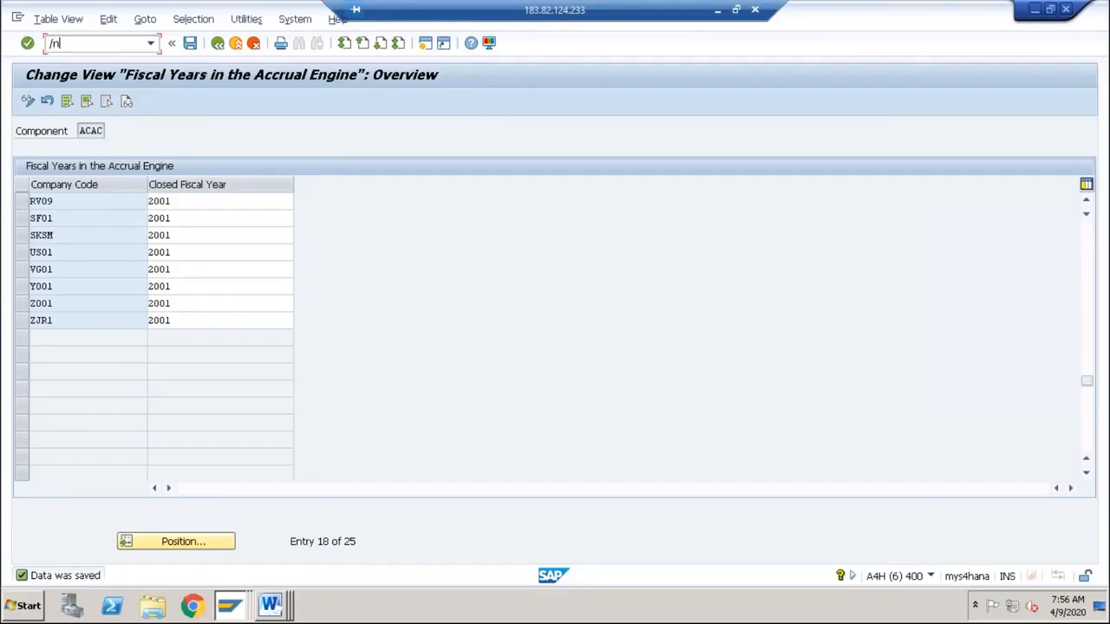
{"action": "type", "text": "/nf.81"}
{"action": "key", "text": "Return"}
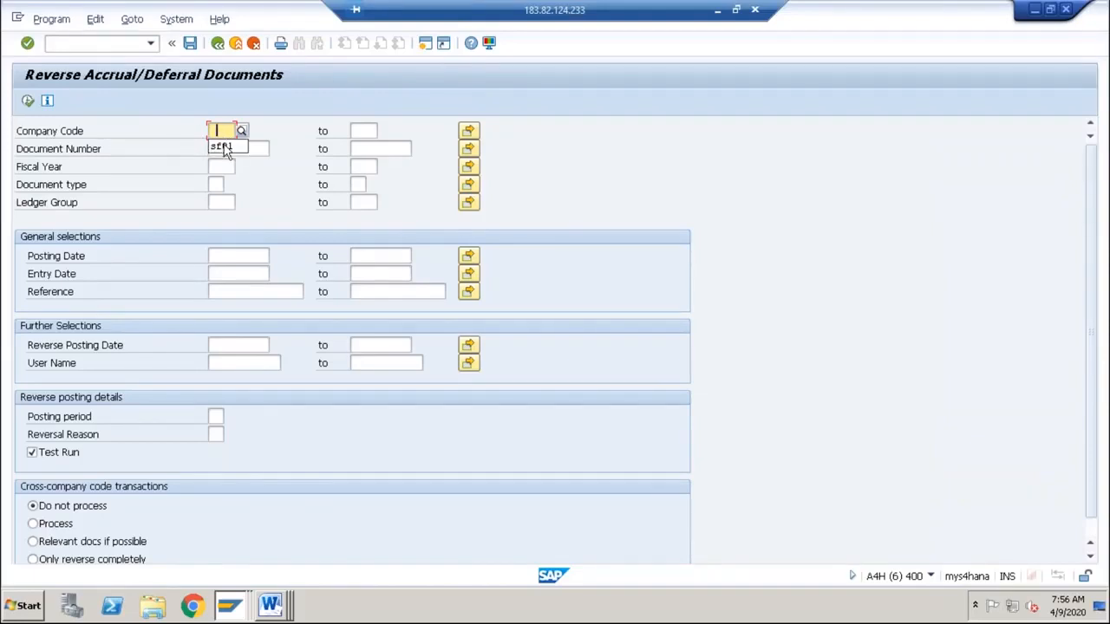
Step: Set the company code to SF01 and execute the accrual/deferral reversal as a test run
{"action": "type", "text": "sf01"}
{"action": "key", "text": "Tab"}
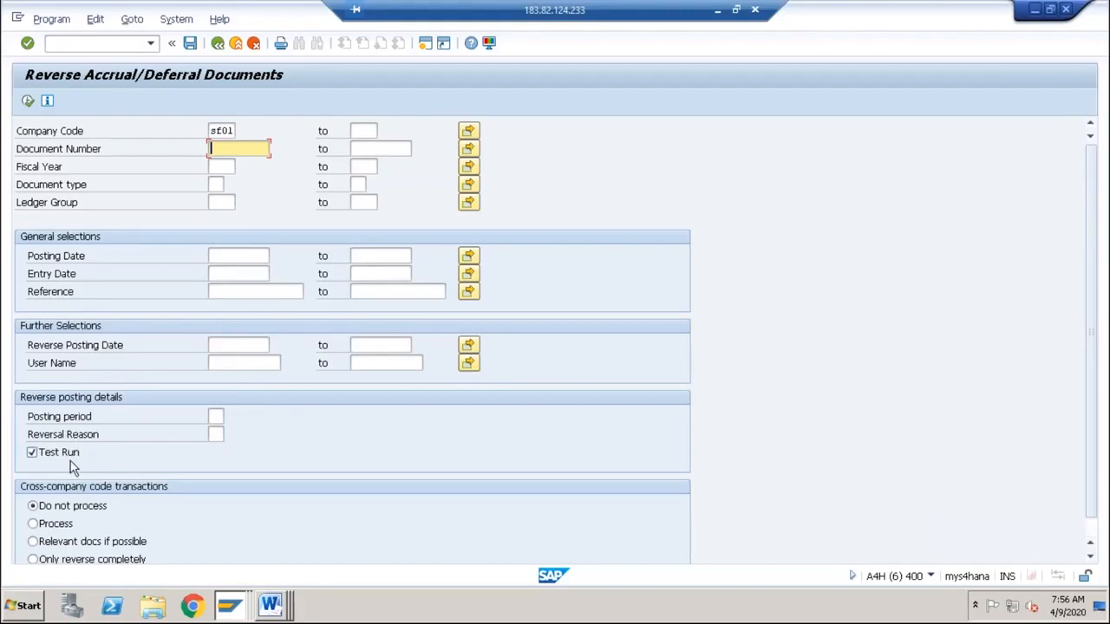
{"action": "left_click", "coordinate": [28, 101]}
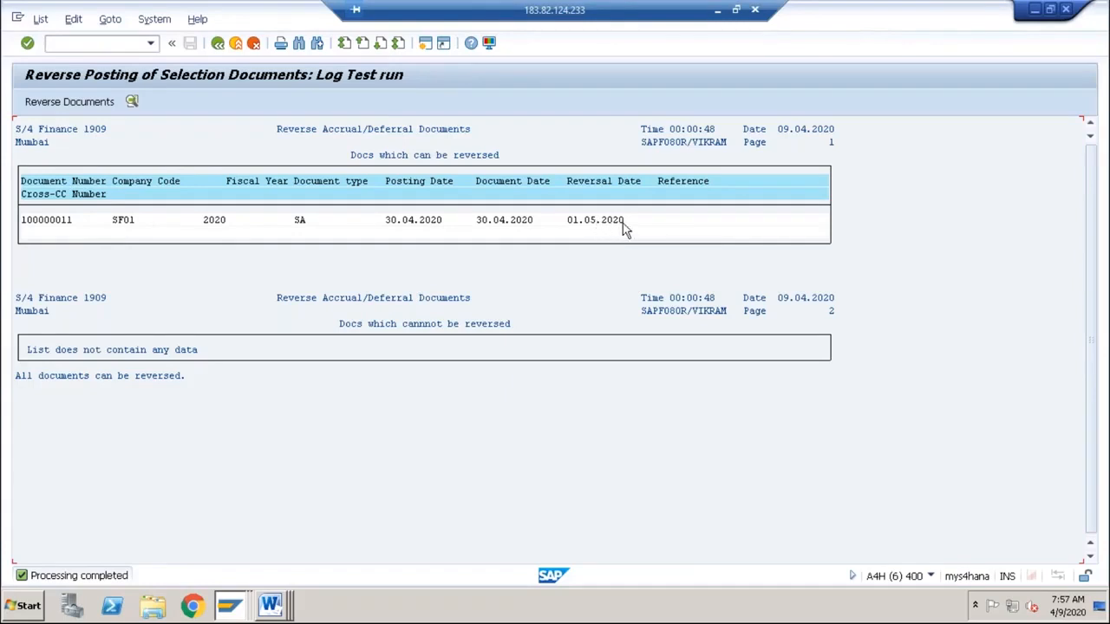
Step: Return to the selection screen, turn off Test Run, execute the actual reversal and check the reversal document in the log
{"action": "left_click", "coordinate": [217, 45]}
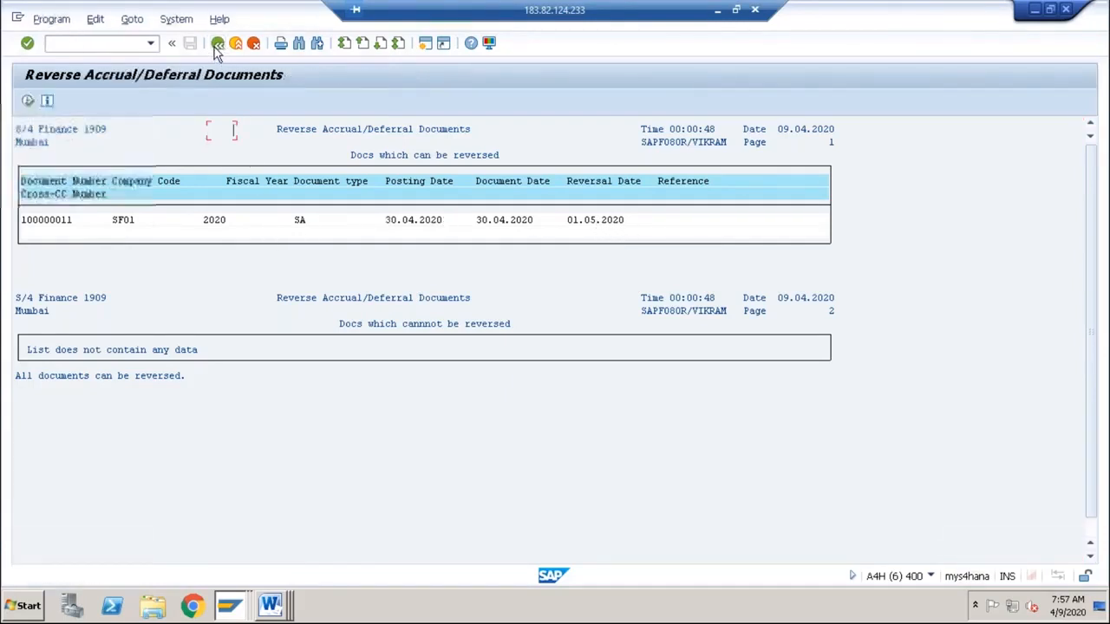
{"action": "left_click", "coordinate": [53, 454]}
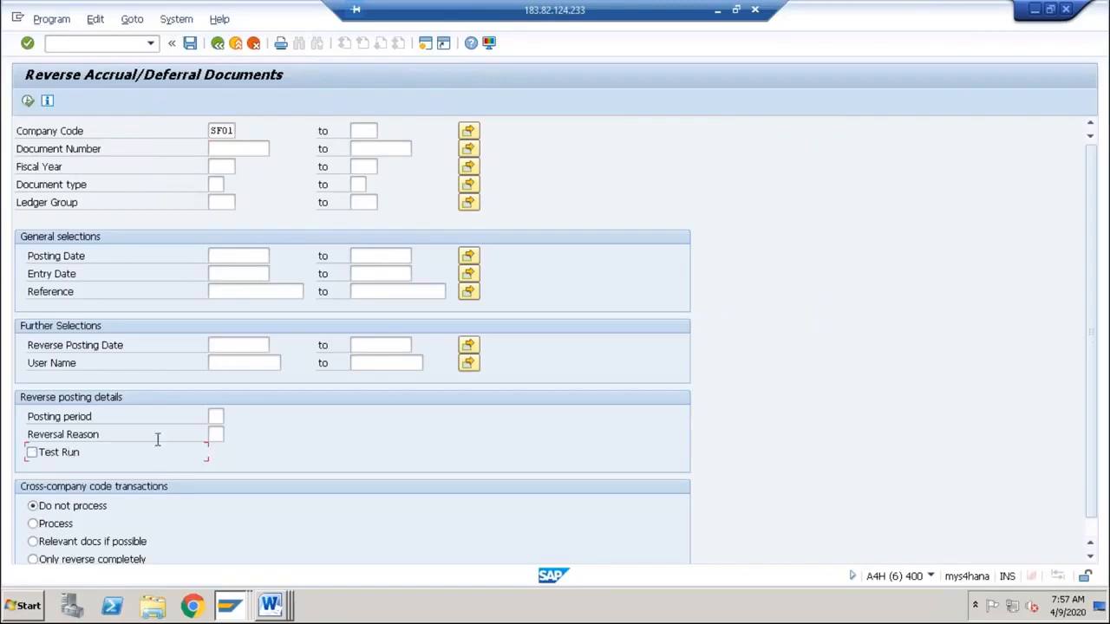
{"action": "left_click", "coordinate": [28, 102]}
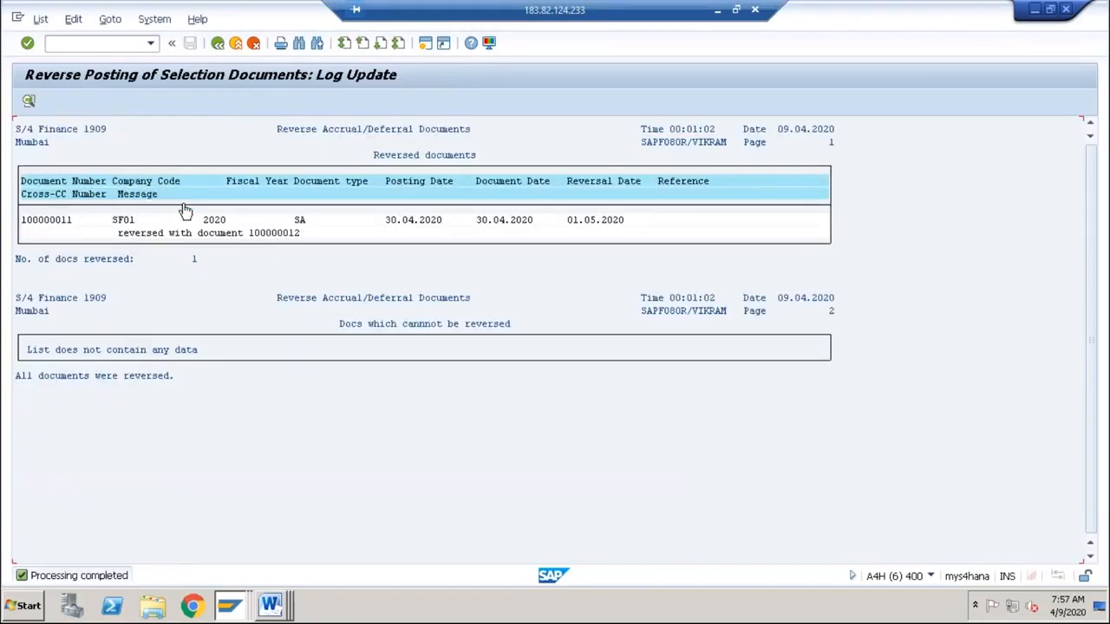
{"action": "left_click", "coordinate": [274, 232]}
Step: Switch to the Word notes and review the 1st of May reversal entry
{"action": "left_click", "coordinate": [271, 605]}
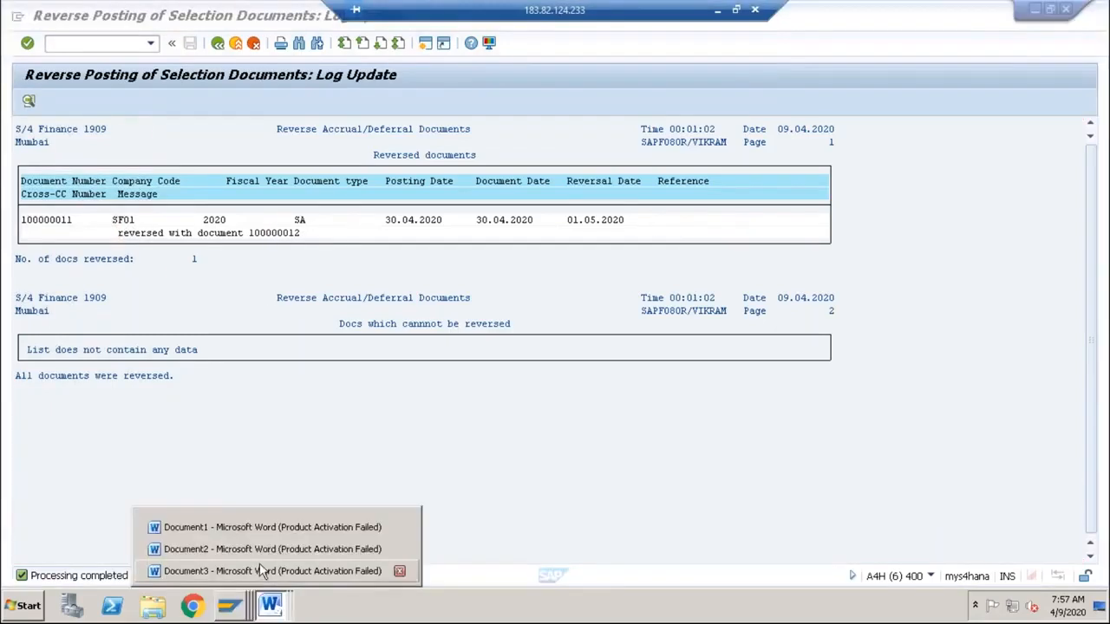
{"action": "left_click", "coordinate": [263, 573]}
{"action": "left_click", "coordinate": [365, 347]}
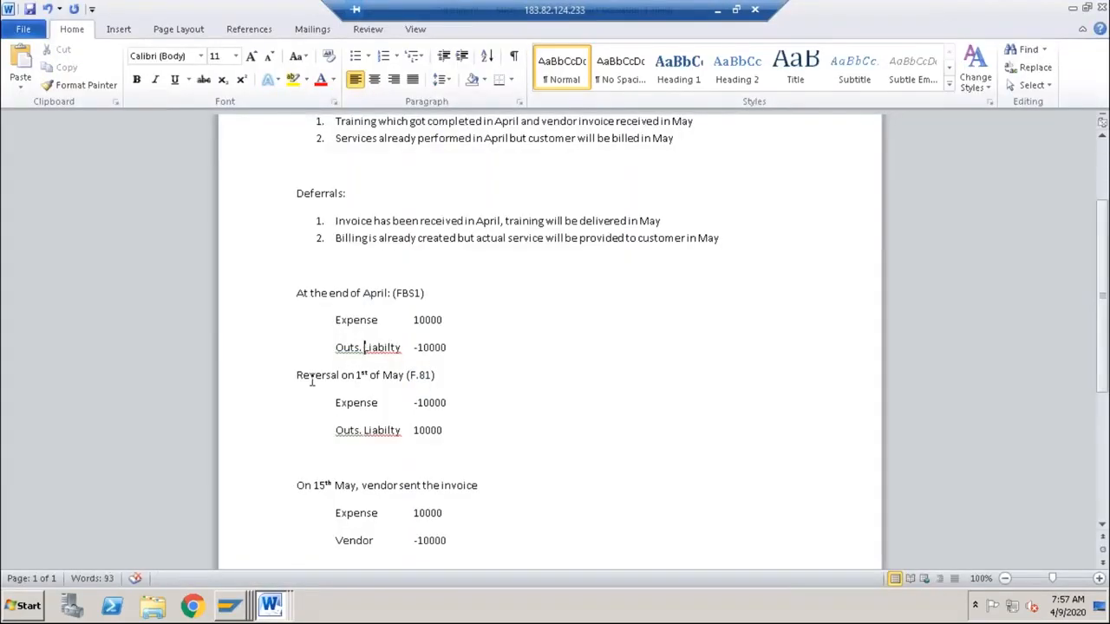
{"action": "left_click_drag", "start_coordinate": [356, 378], "coordinate": [454, 379]}
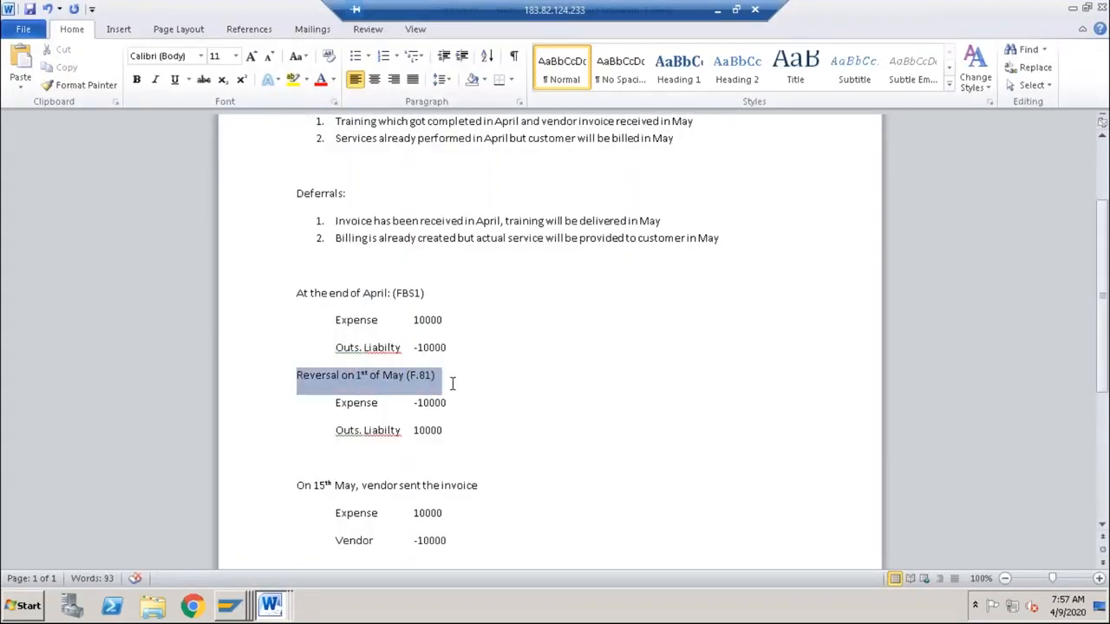
{"action": "key", "text": "Down"}
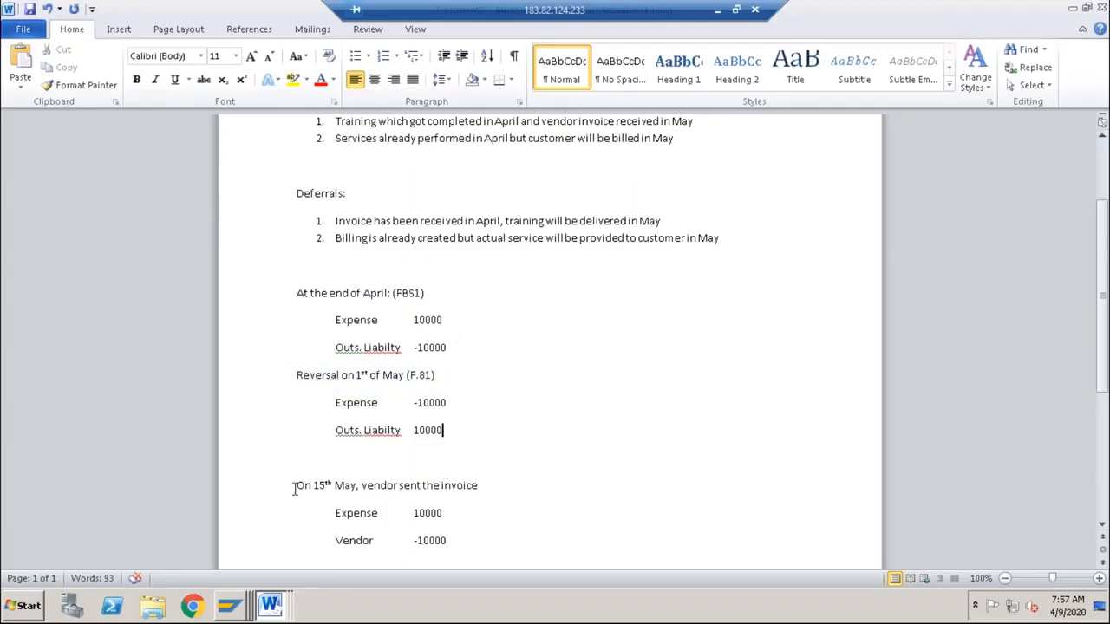